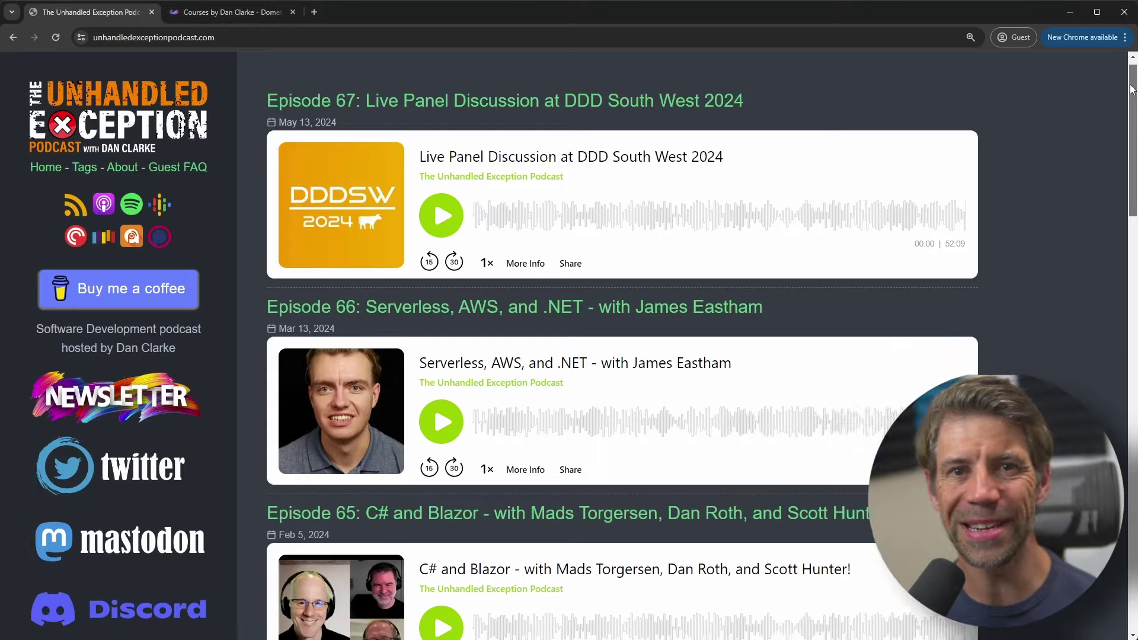
Browse the podcast's episode list, the Dometrain author page and the Dometrain course catalogue.
scroll(622, 343, "down", 5)
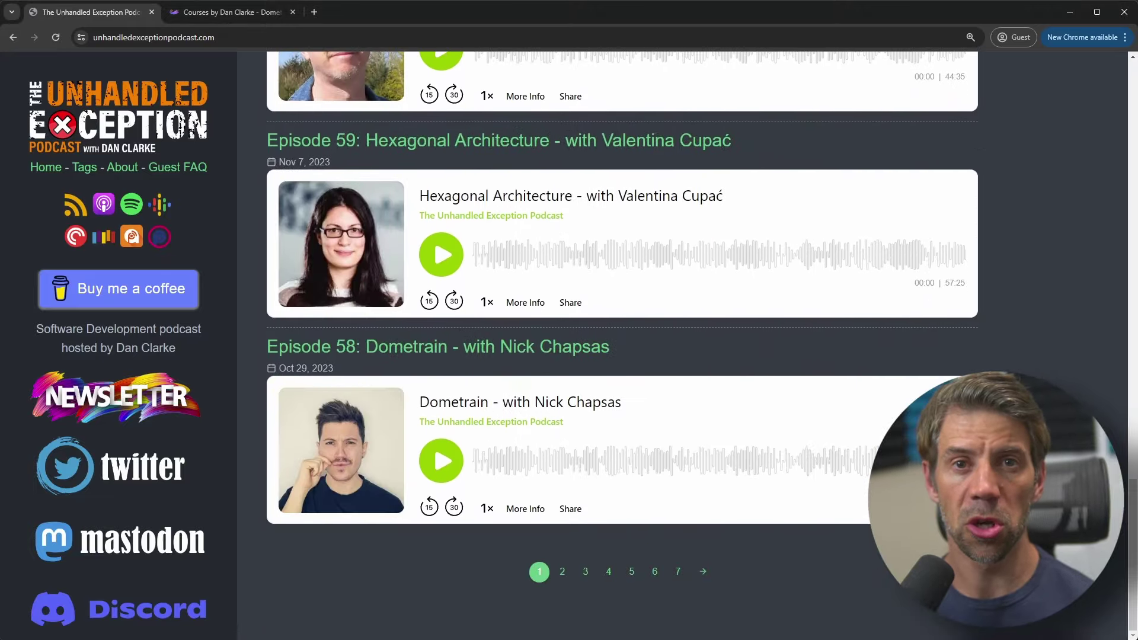
key("ctrl+Tab")
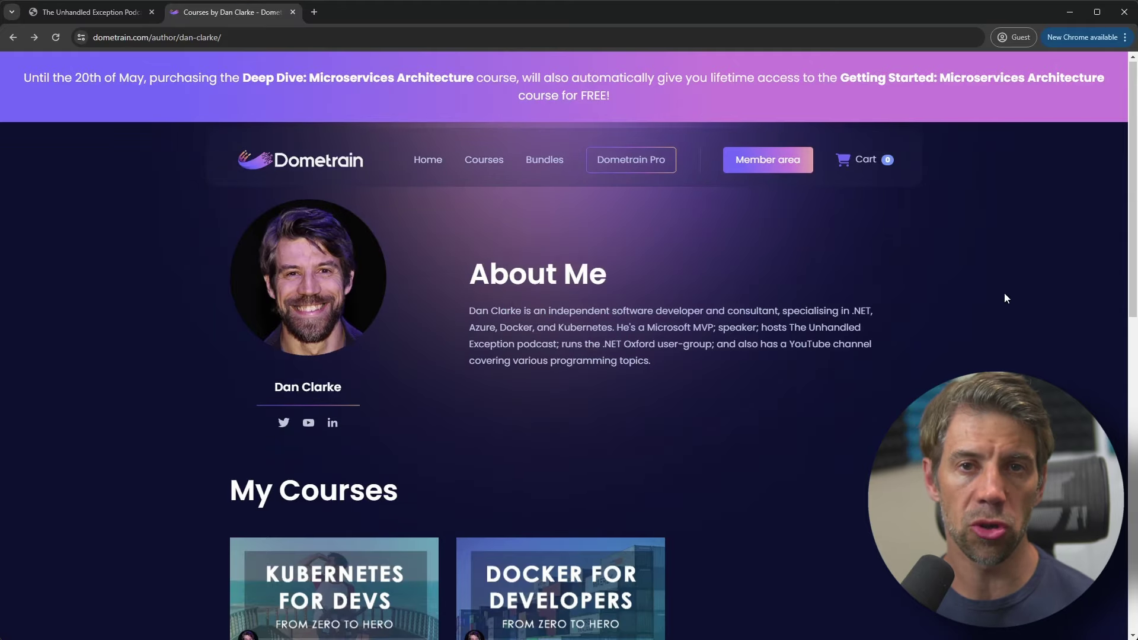
scroll(1002, 296, "down", 4)
scroll(1000, 297, "up", 4)
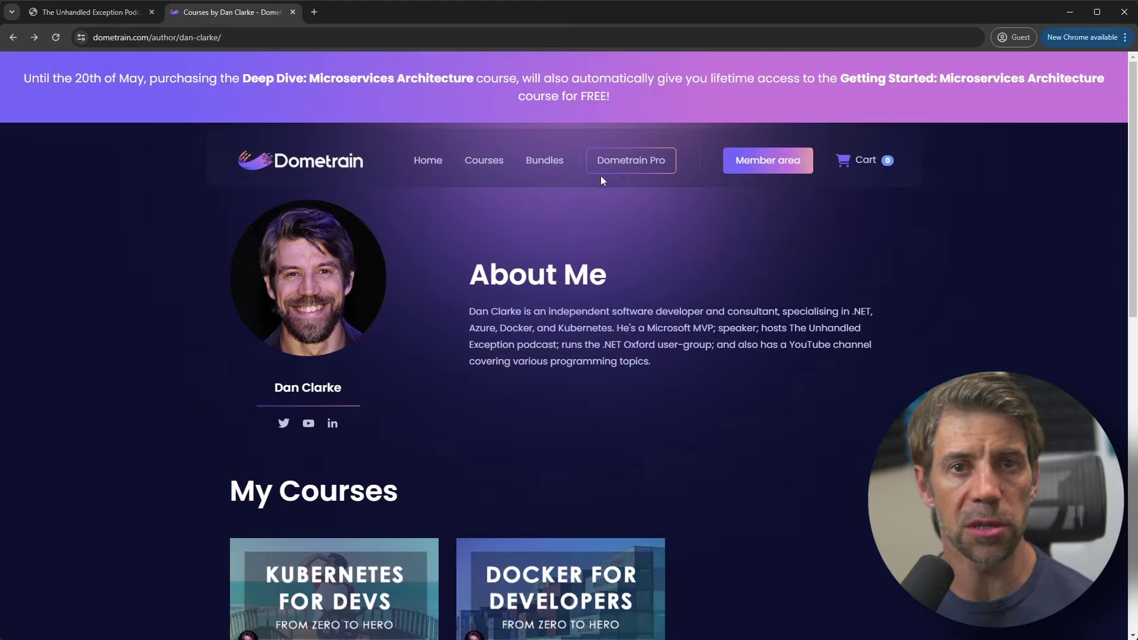
left_click(484, 160)
scroll(930, 342, "down", 10)
scroll(943, 358, "down", 20)
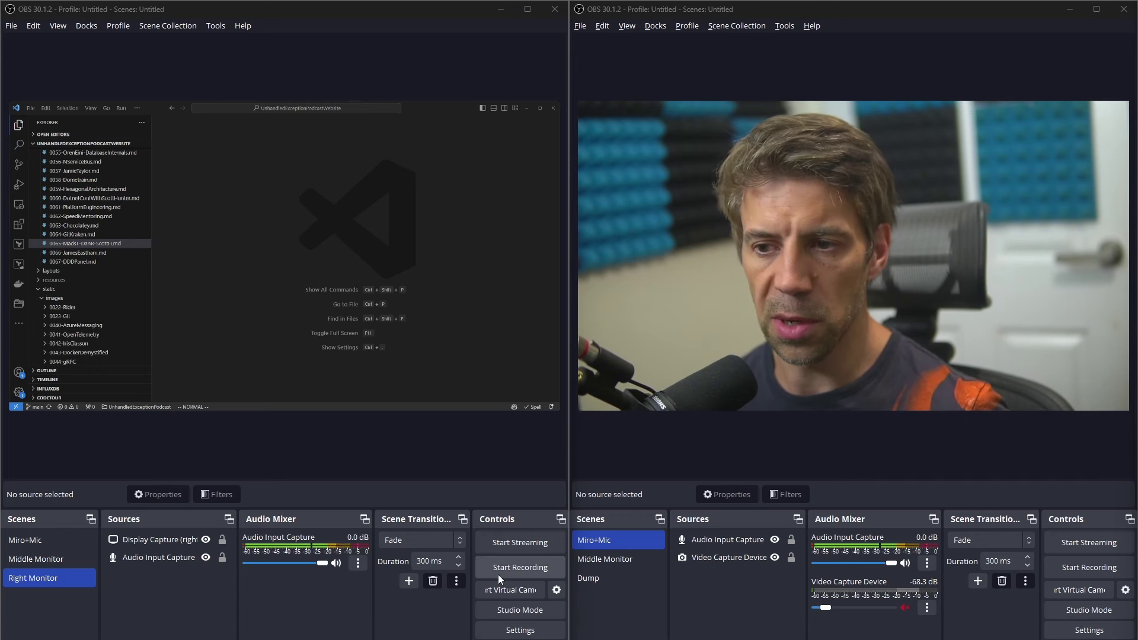
Start recording in both OBS instances, one capturing the right monitor and one capturing the camera.
left_click(511, 567)
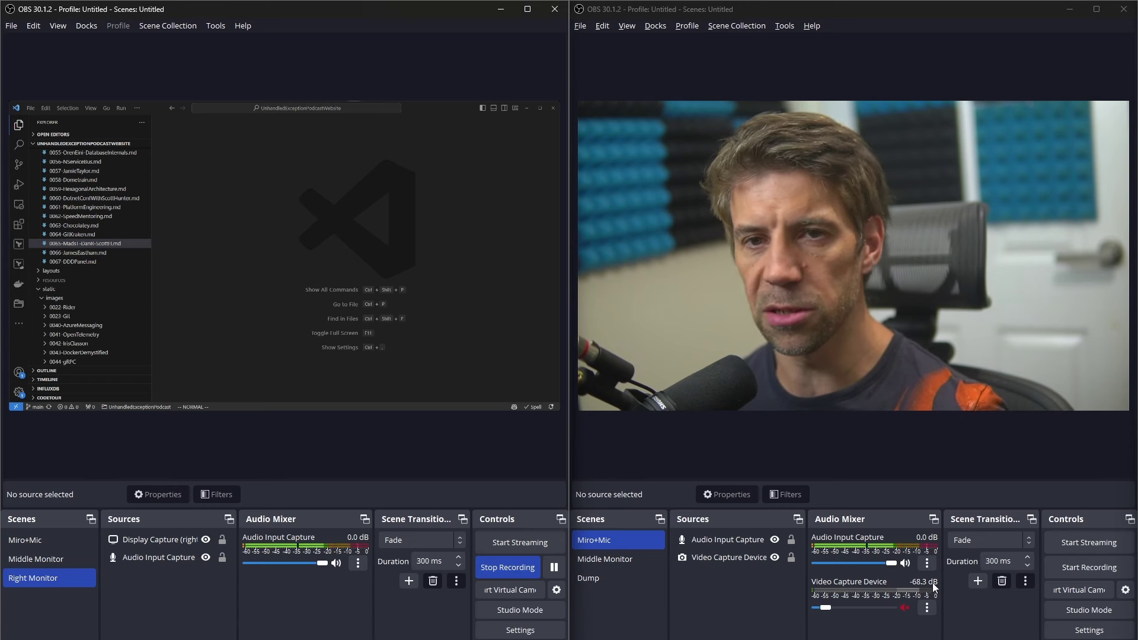
left_click(1079, 570)
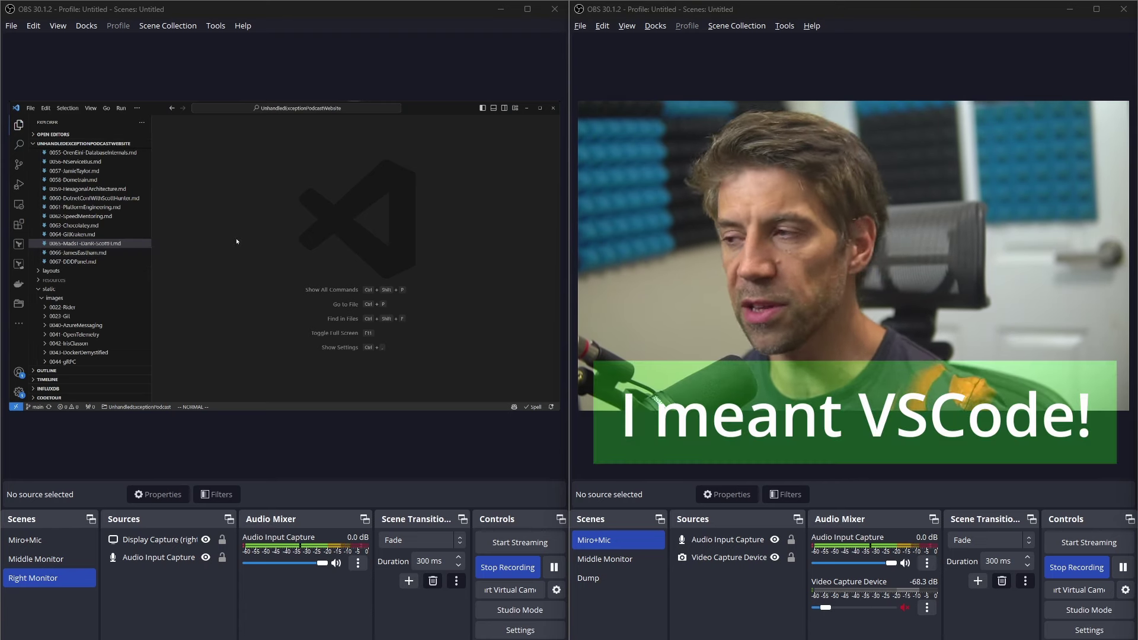
Open the posts for episodes 67, 66 and 65 in VS Code and stop the recording in both OBS instances.
scroll(132, 254, "up", 1)
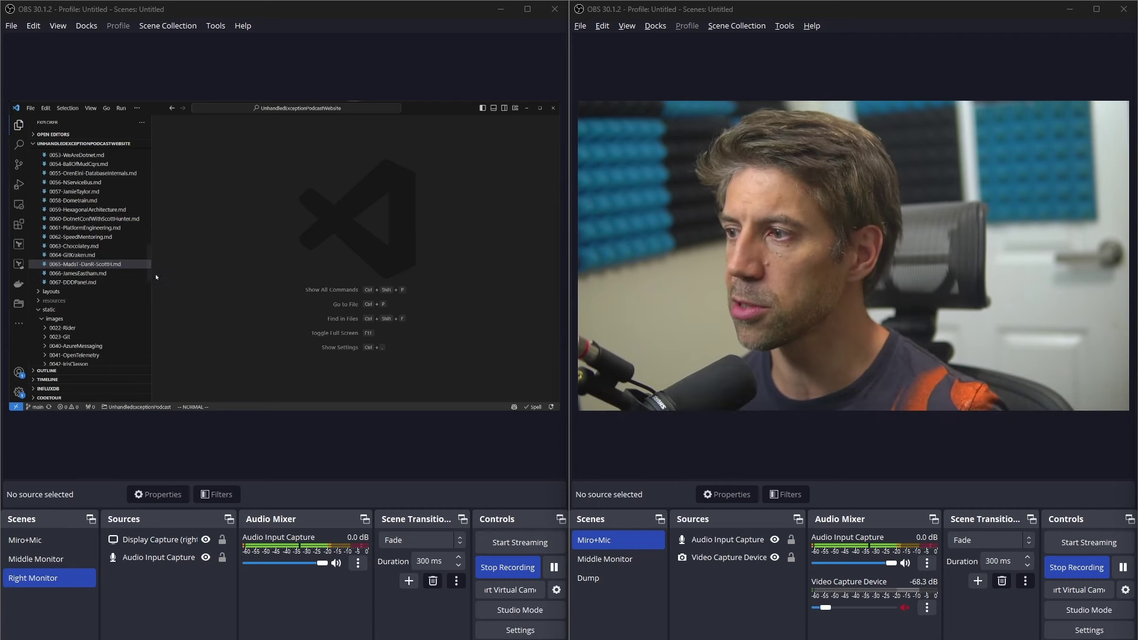
left_click(102, 282)
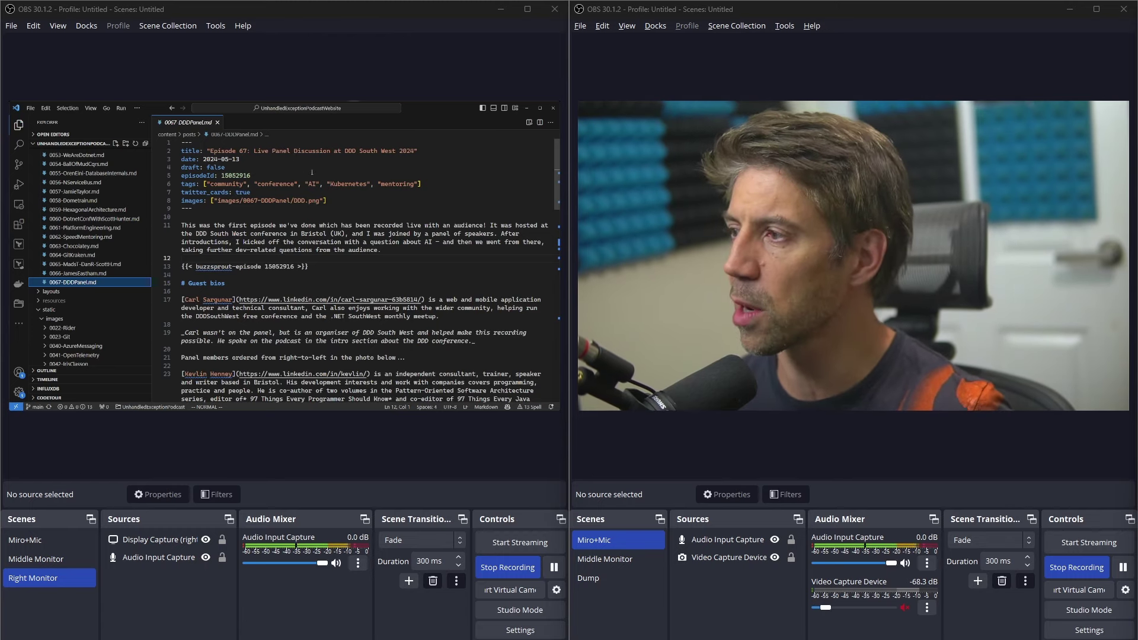
key("Up")
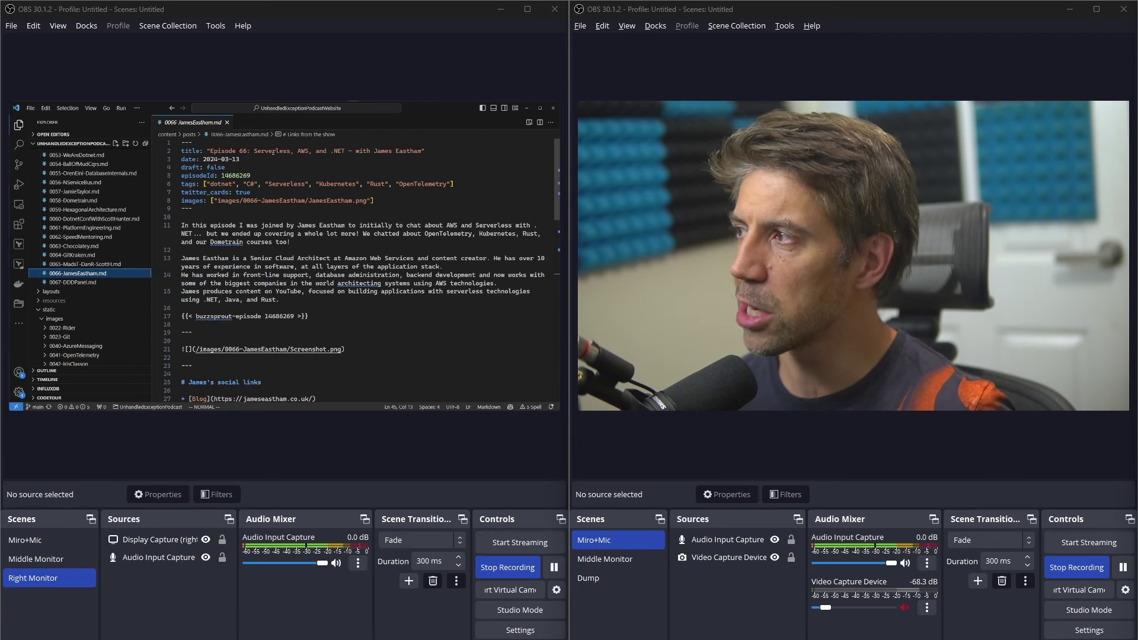
left_click(89, 264)
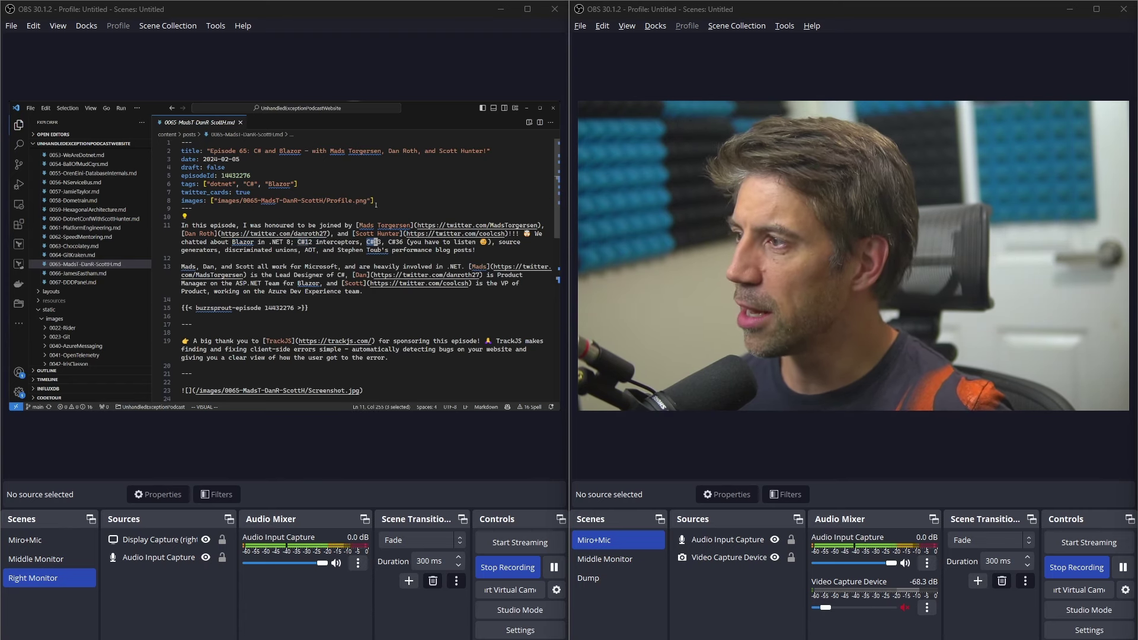
left_click(312, 217)
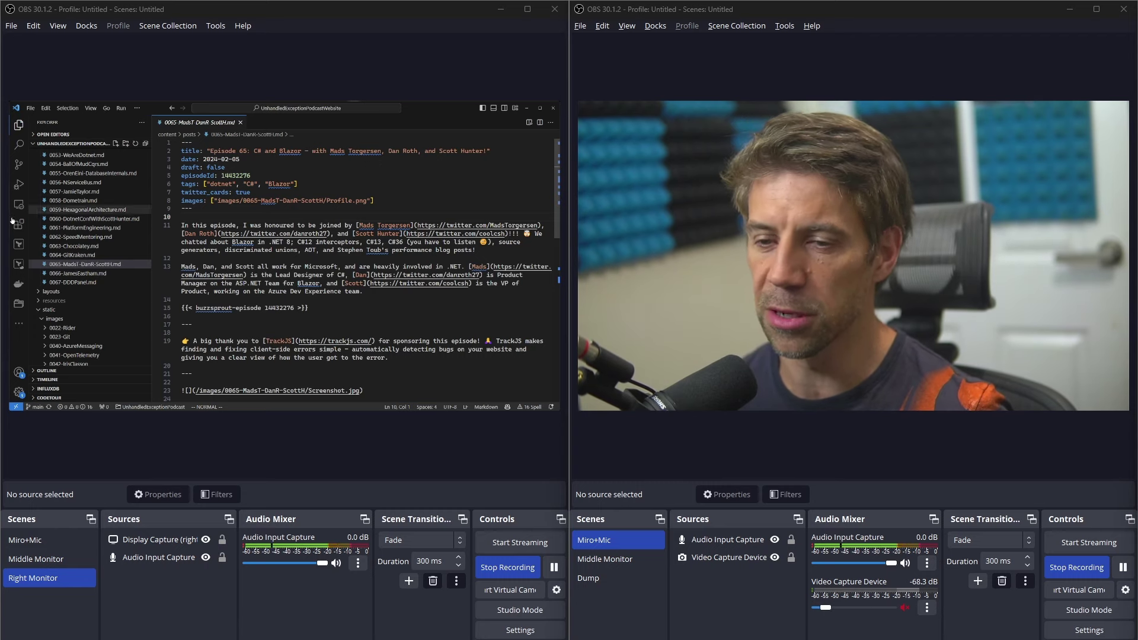
left_click(495, 566)
left_click(1065, 570)
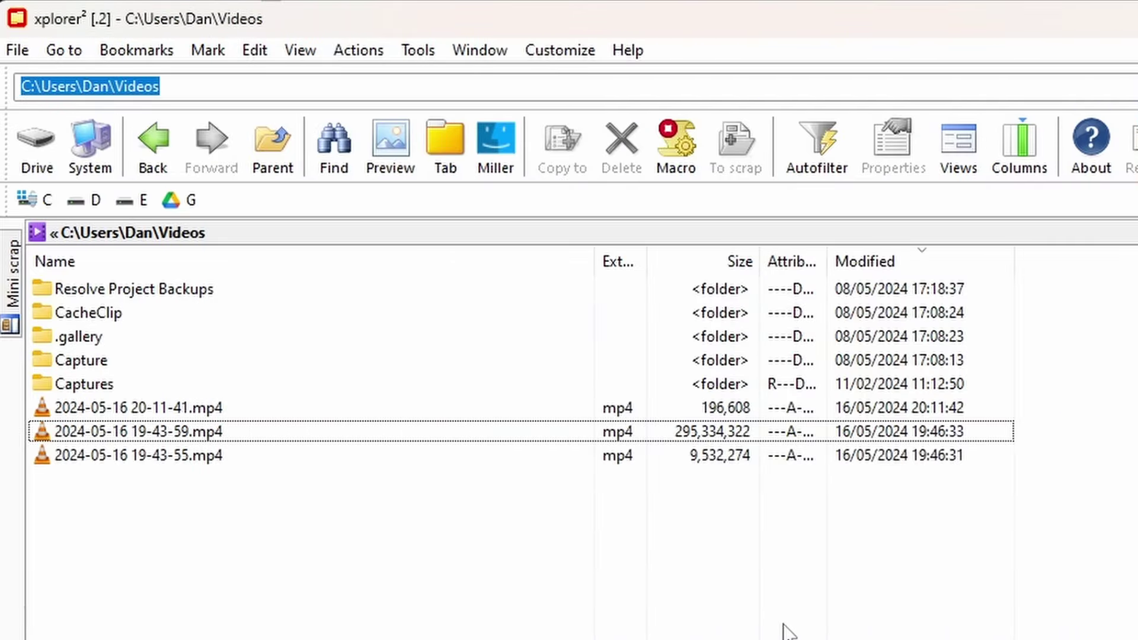
left_click(276, 403)
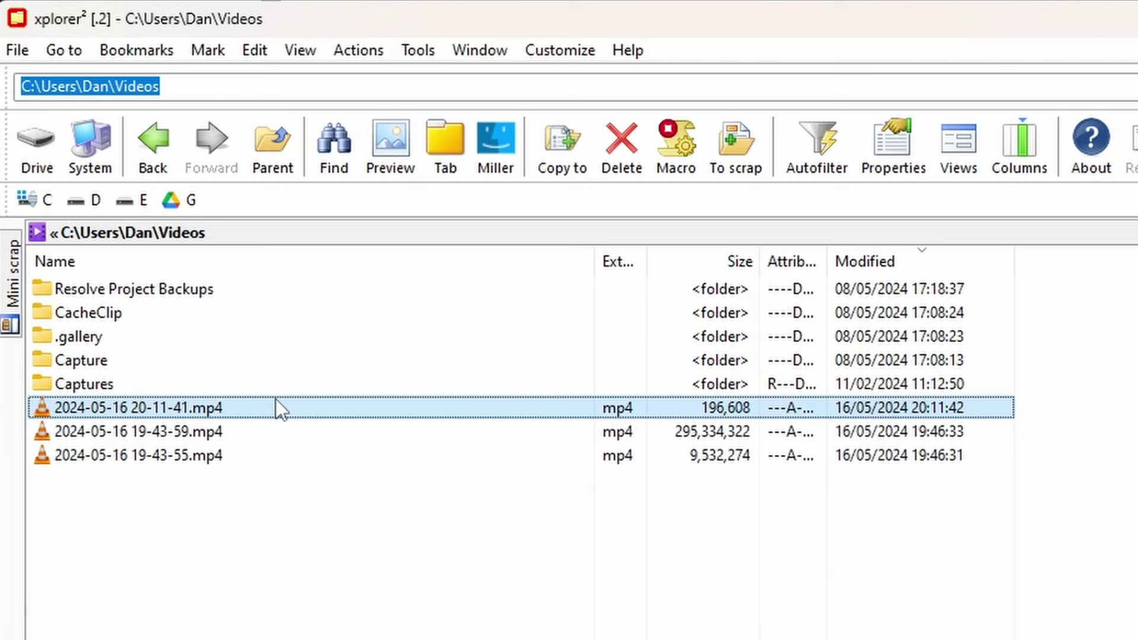
key("Down")
key("shift+Down")
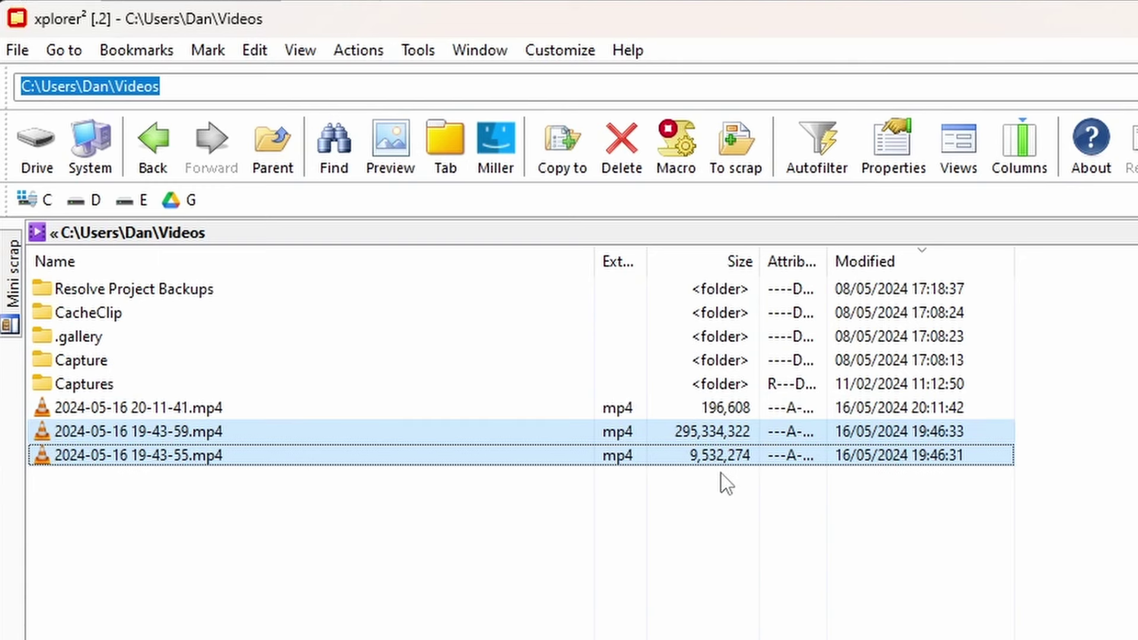
key("Up")
key("F2")
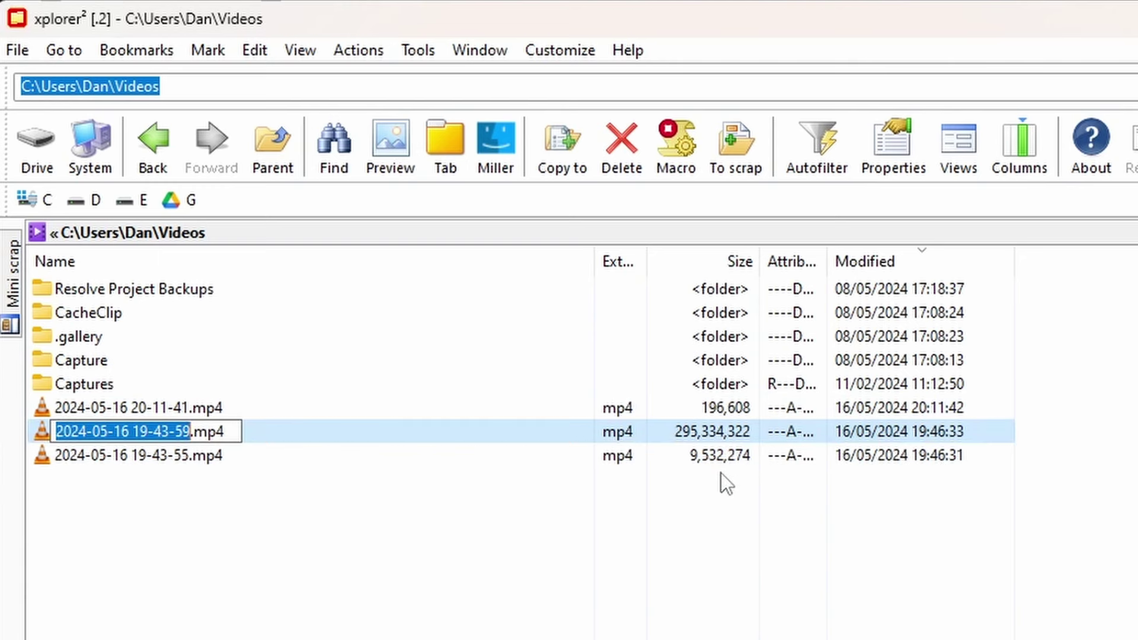
type("Camera")
key("Return")
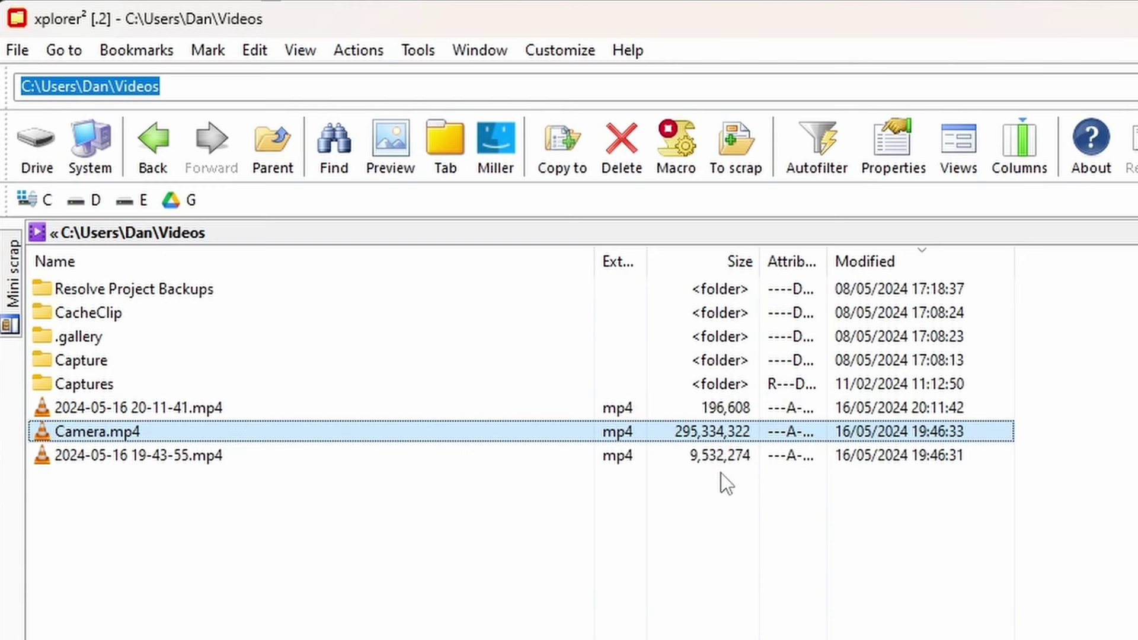
key("Down")
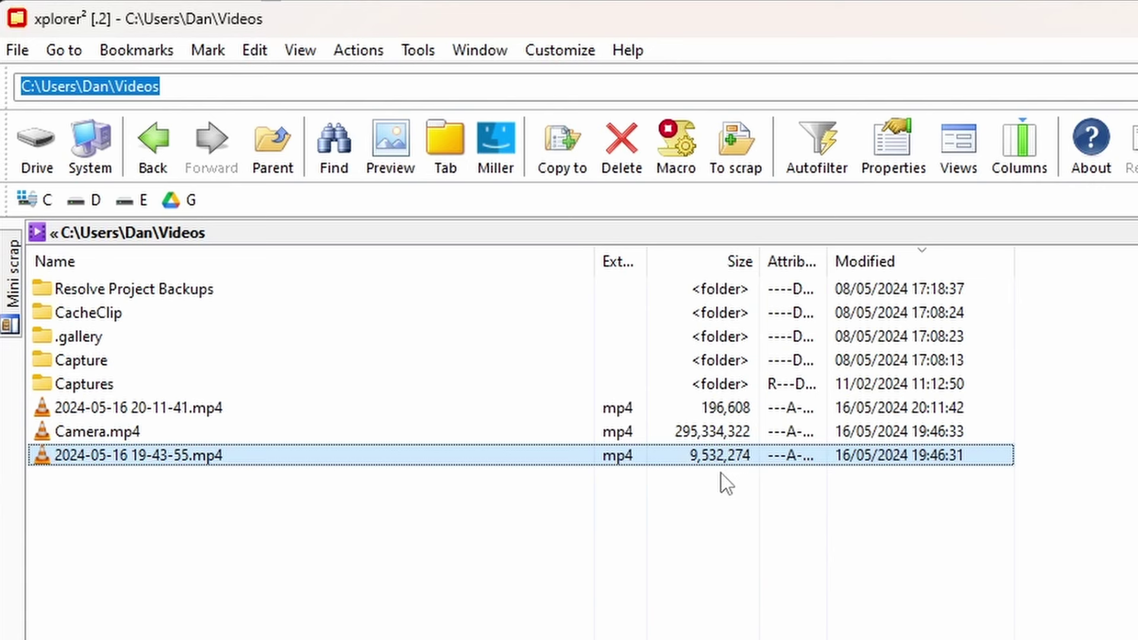
key("F2")
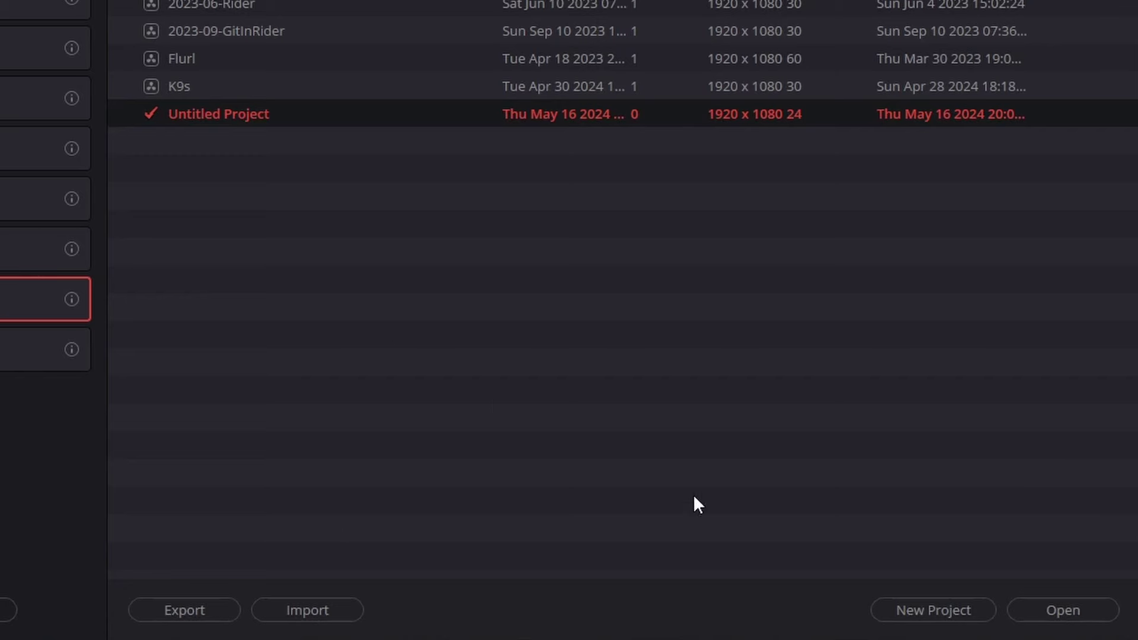
Create a new DaVinci Resolve project named Demo2 and switch between its Edit and Cut pages.
left_click(966, 613)
type("Demo")
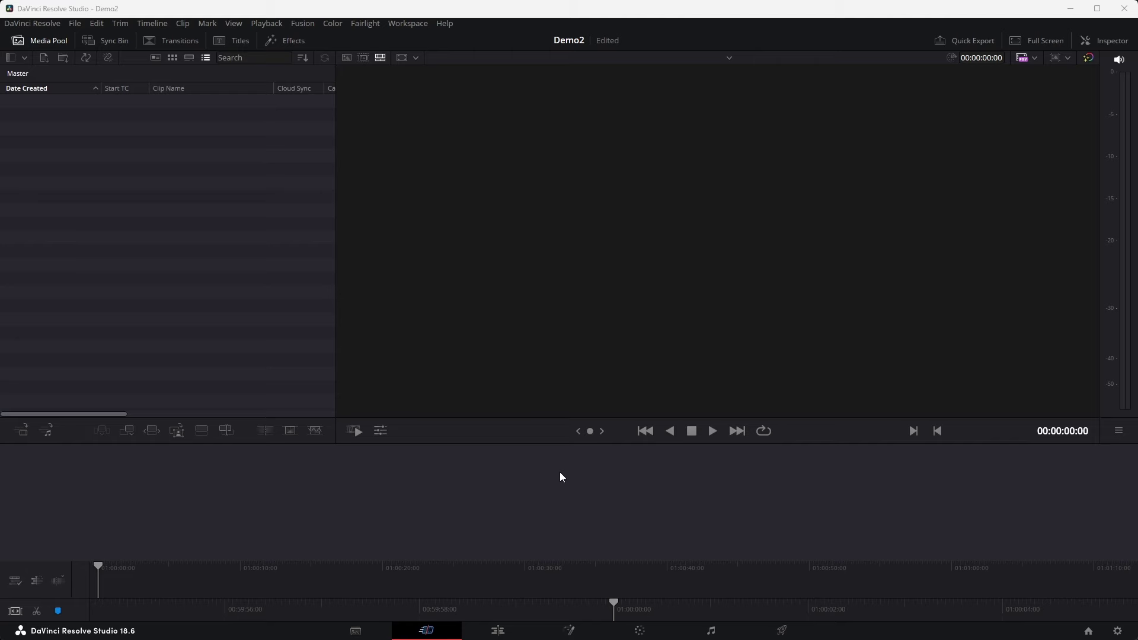
left_click(492, 637)
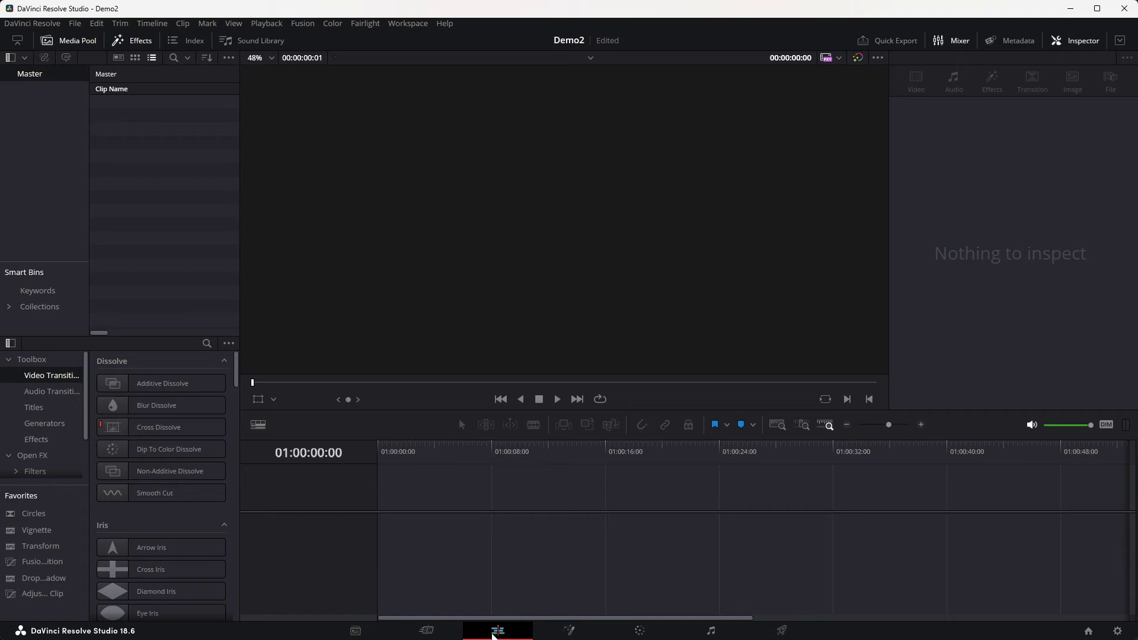
left_click(424, 631)
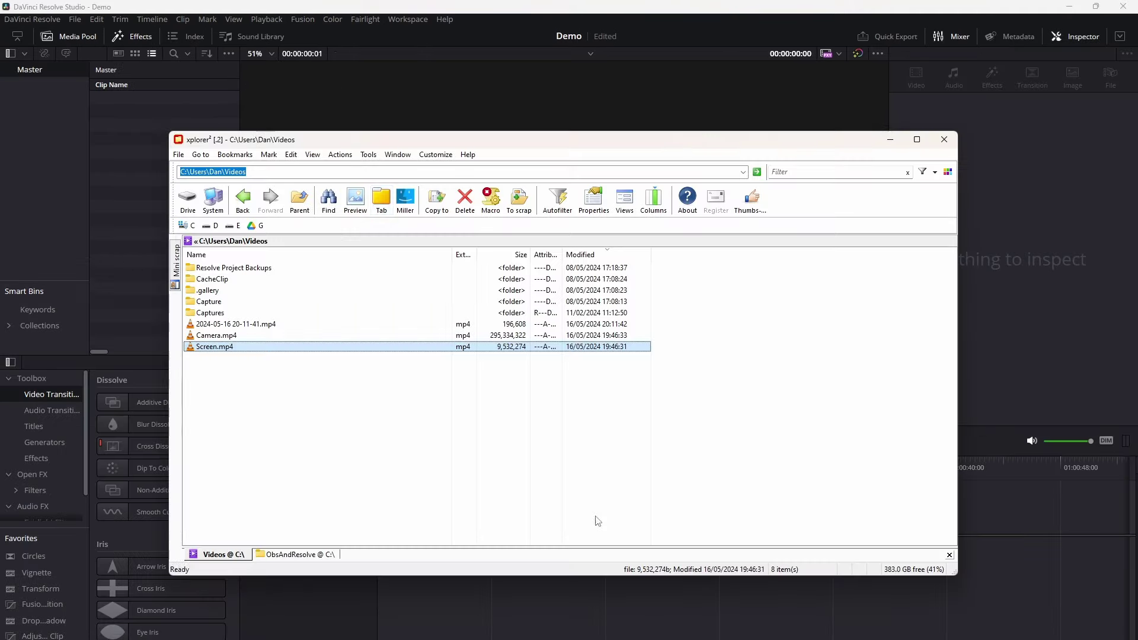
Import Camera.mp4 and Screen.mp4 from the Videos folder into the media pool, changing the project frame rate to match the clips.
left_click_drag(330, 142, 520, 152)
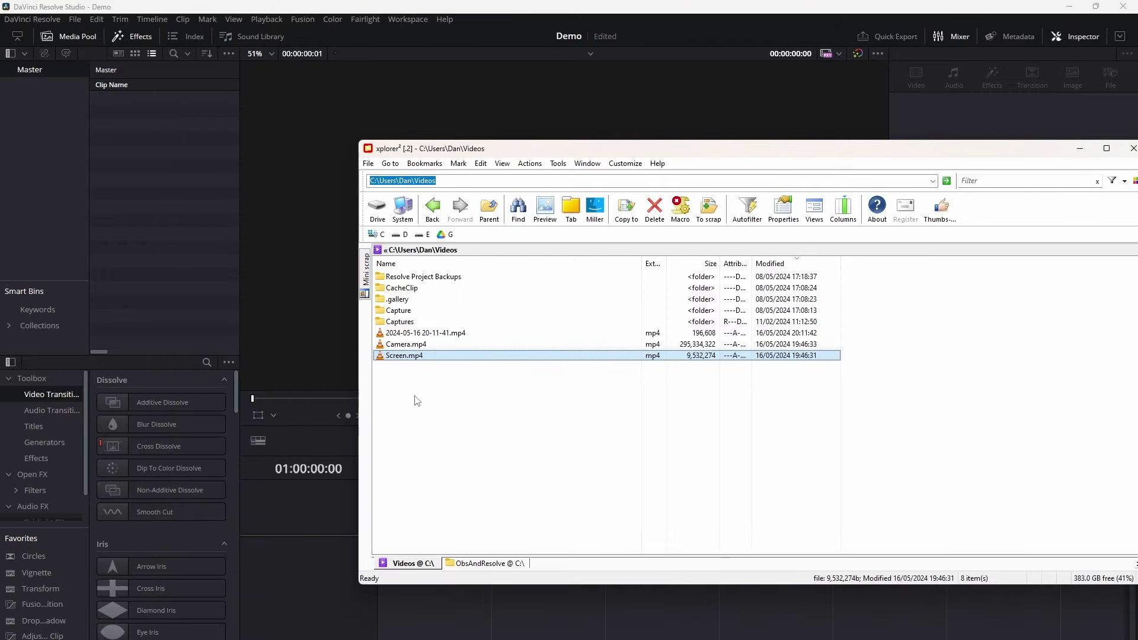
left_click(414, 343)
left_click(409, 355, "shift")
left_click_drag(408, 355, 199, 236)
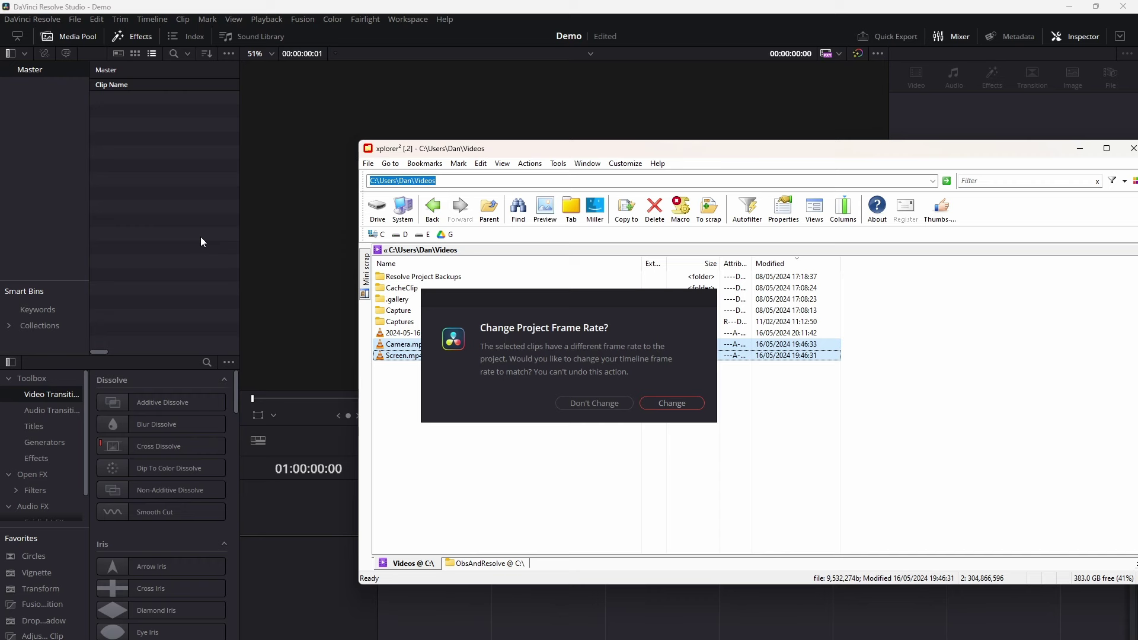
left_click(675, 405)
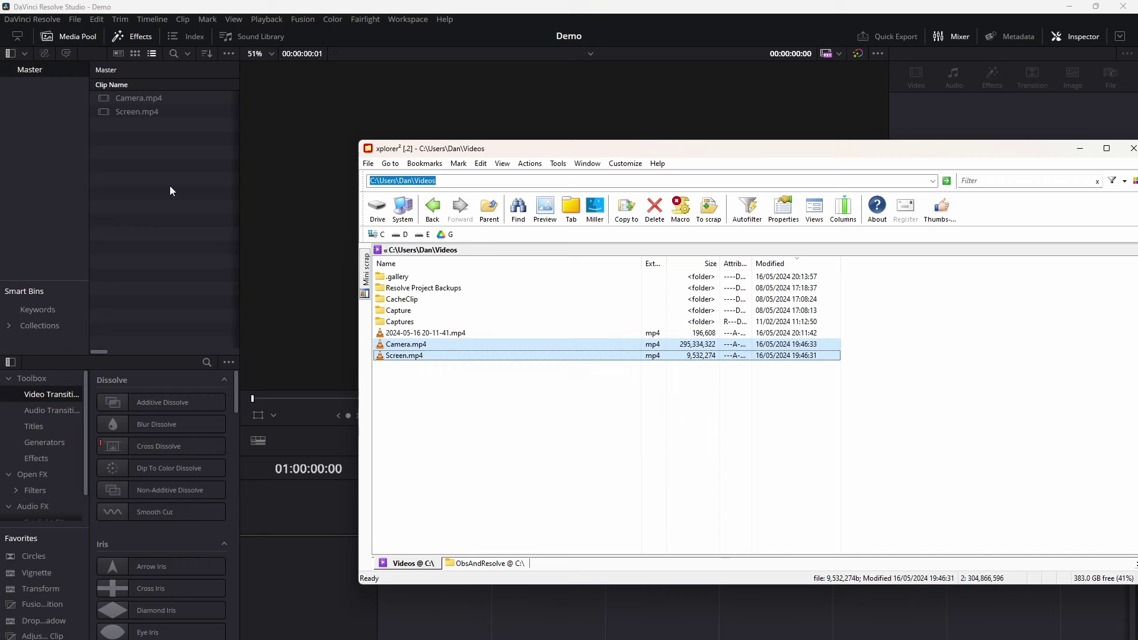
left_click(164, 97)
left_click(130, 112, "shift")
double_click(169, 100)
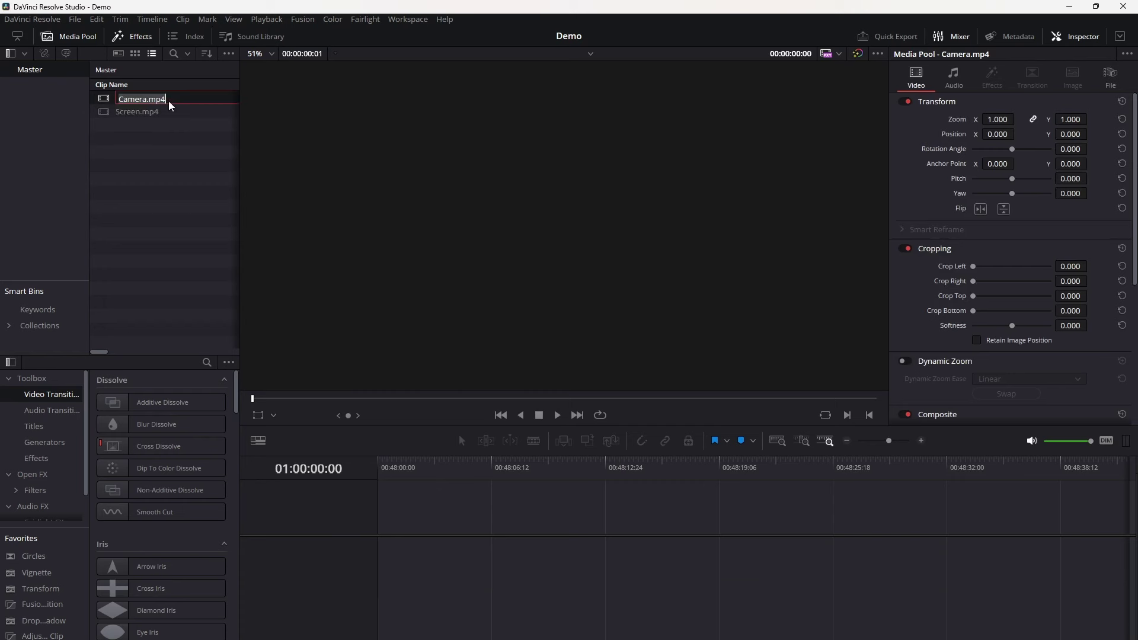
left_click(174, 102)
left_click(182, 111, "shift")
left_click(179, 100)
Create a multicam clip from Camera.mp4 and Screen.mp4 with Angle Sync set to Sound, moving the source clips to the Original Clips bin.
left_click(173, 112)
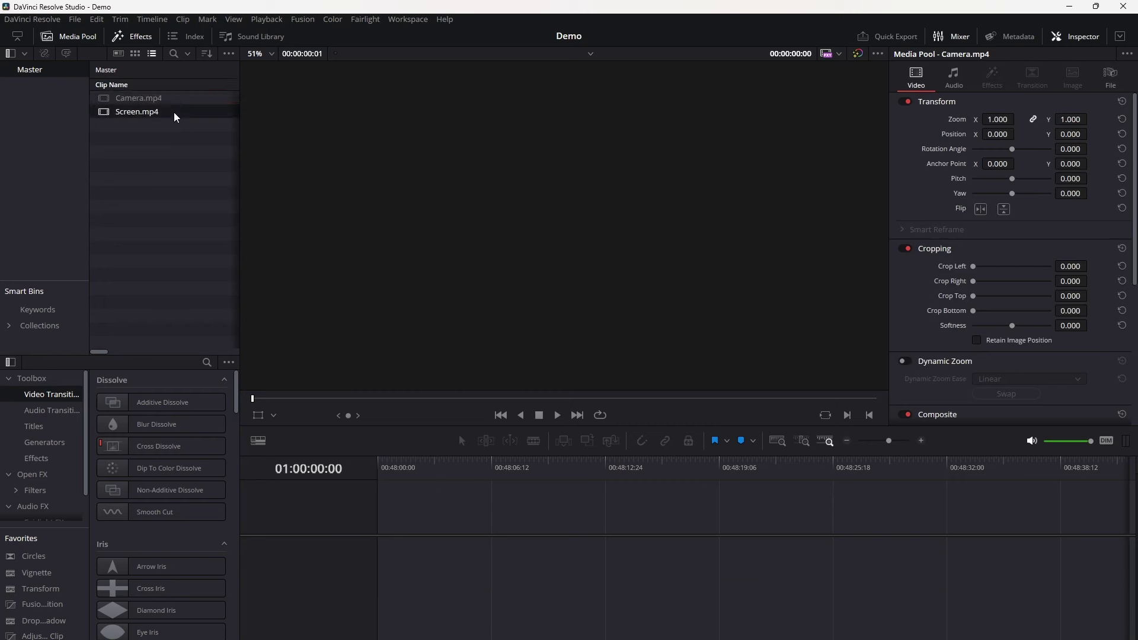
key("ctrl+a")
right_click(168, 112)
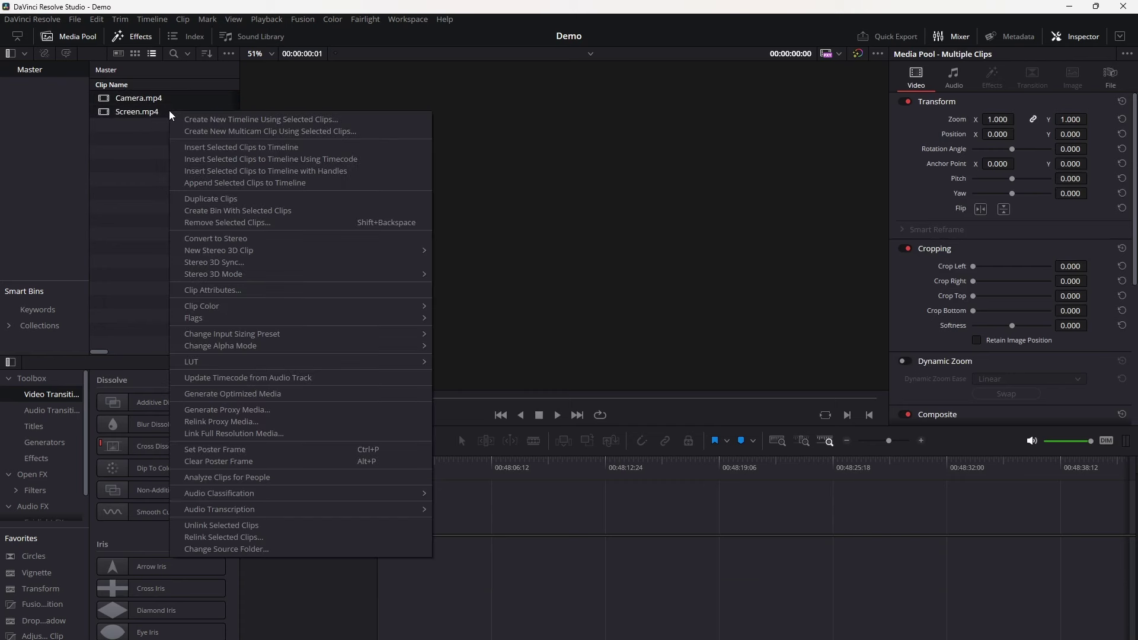
left_click(239, 131)
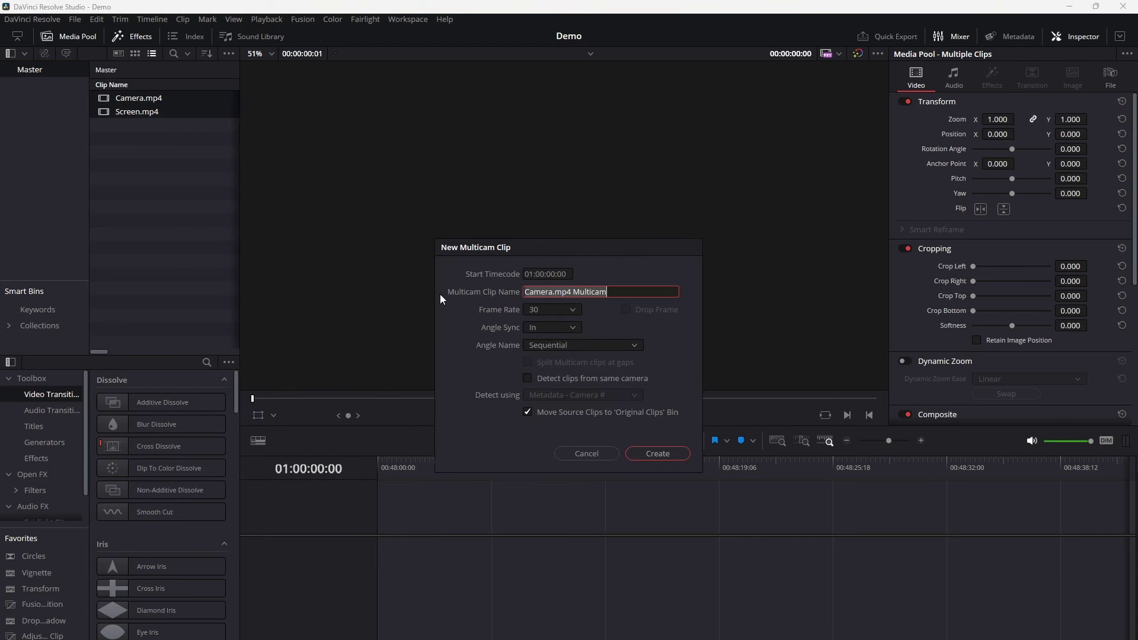
left_click(549, 328)
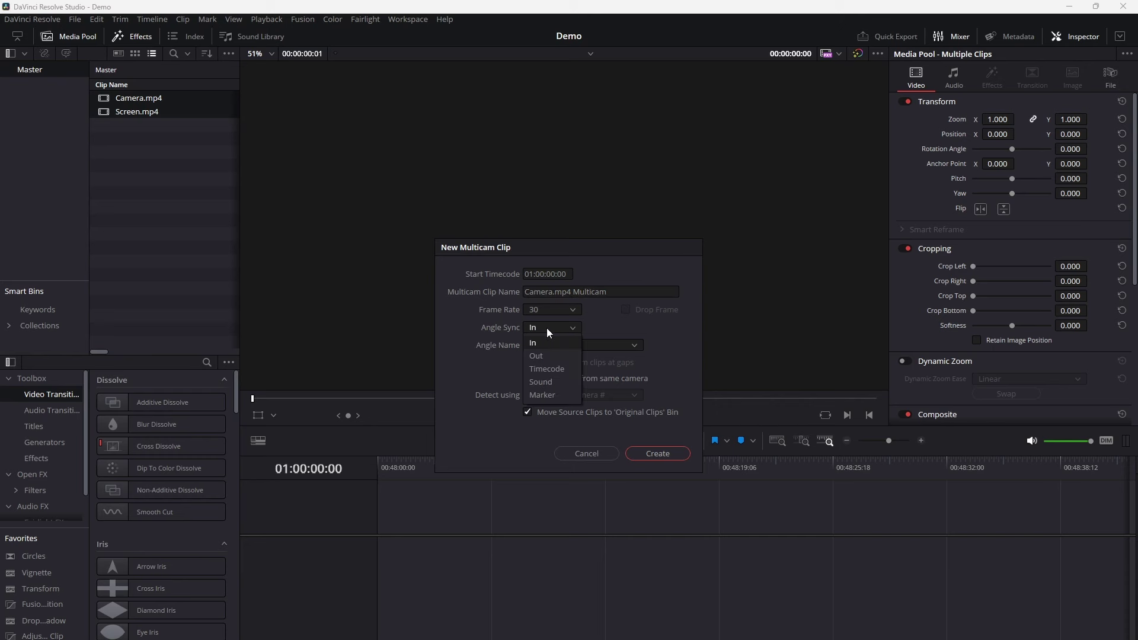
left_click(556, 383)
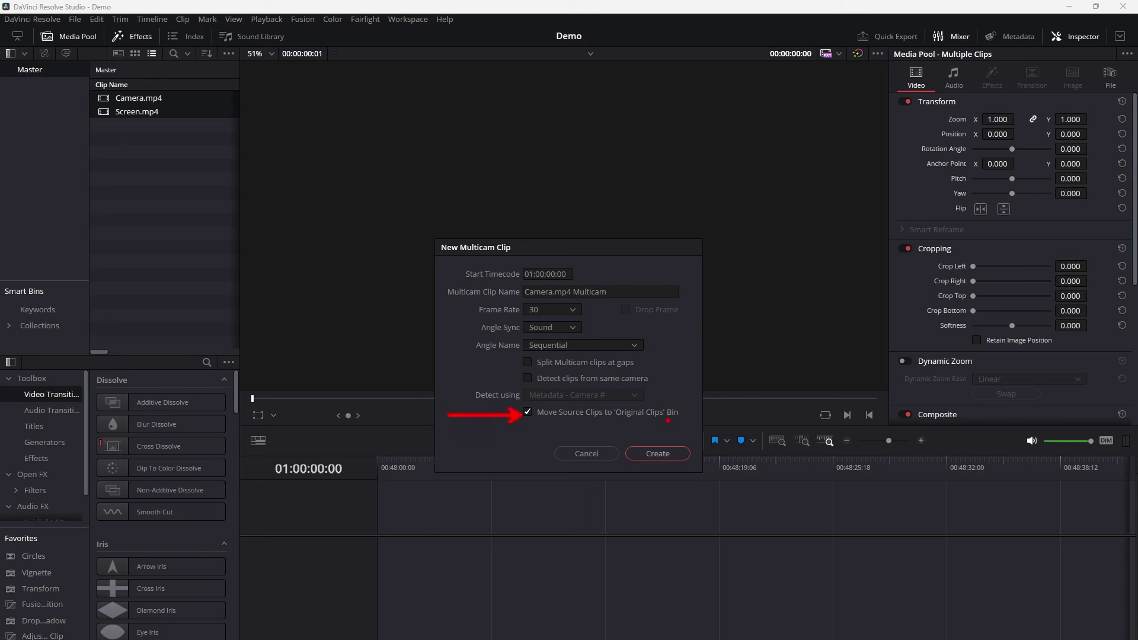
left_click(661, 454)
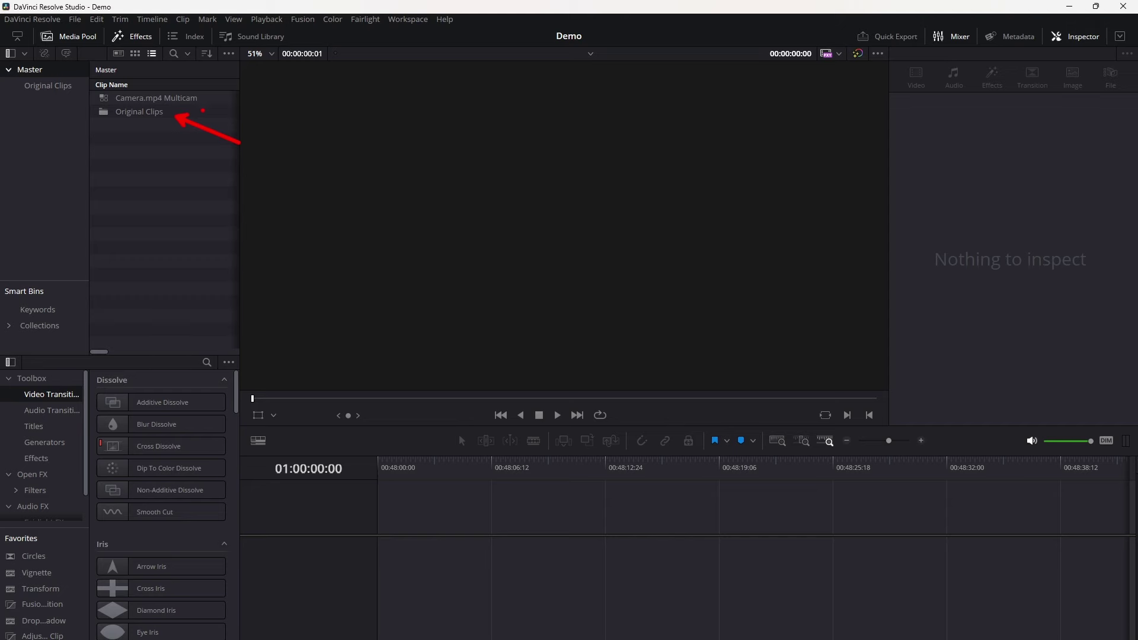
Place Camera.mp4 Multicam on a new timeline and unlink its video from its audio.
left_click_drag(168, 102, 382, 586)
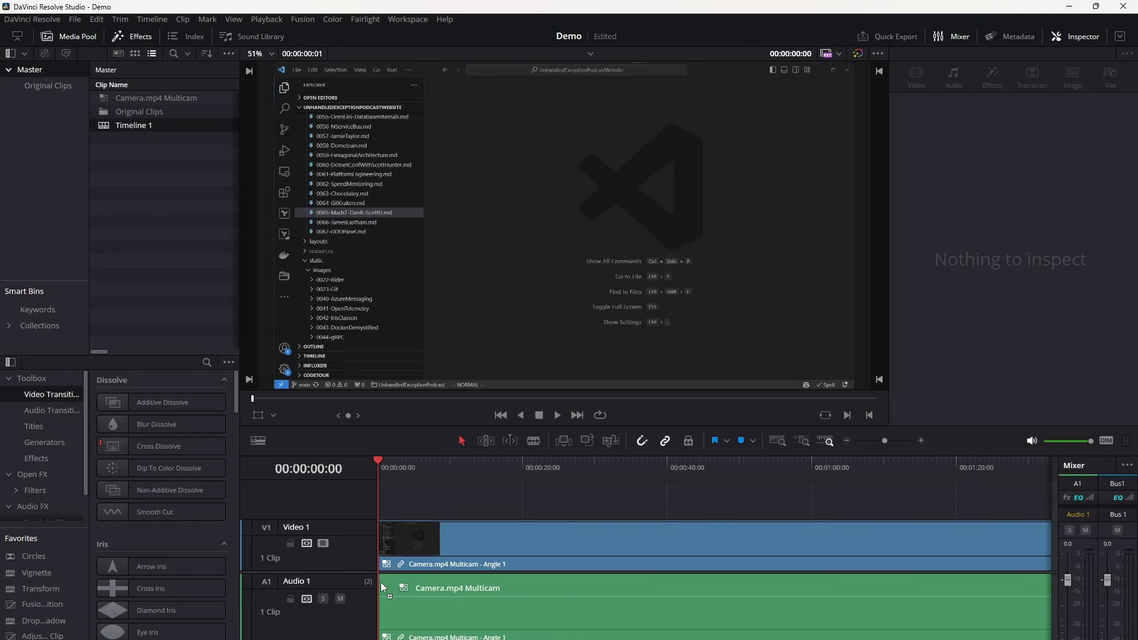
right_click(451, 540)
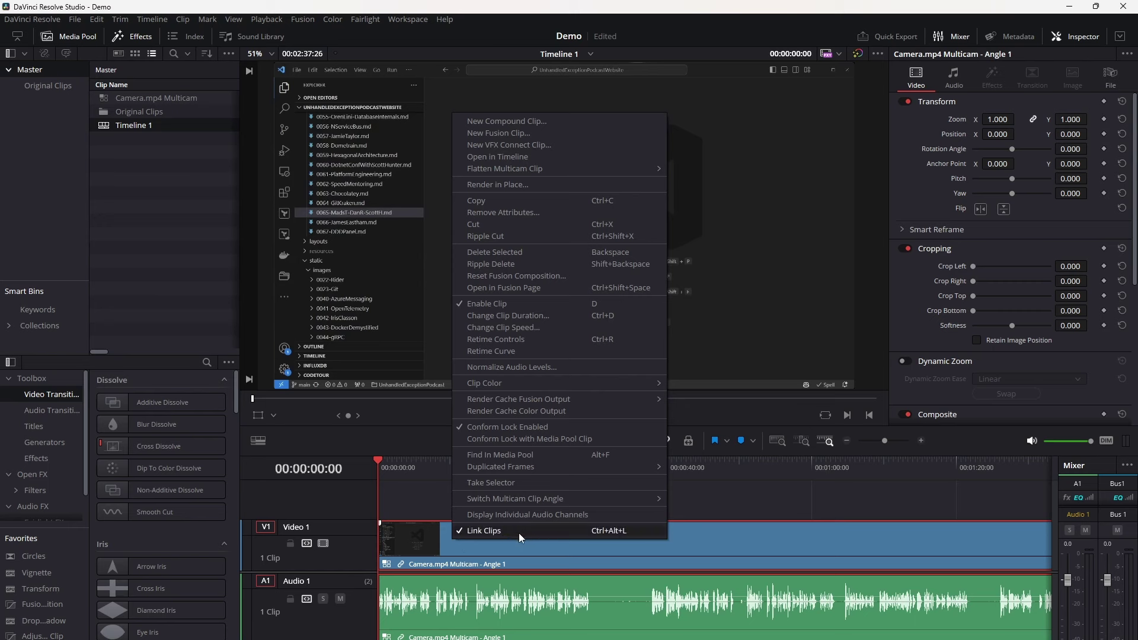
left_click(487, 539)
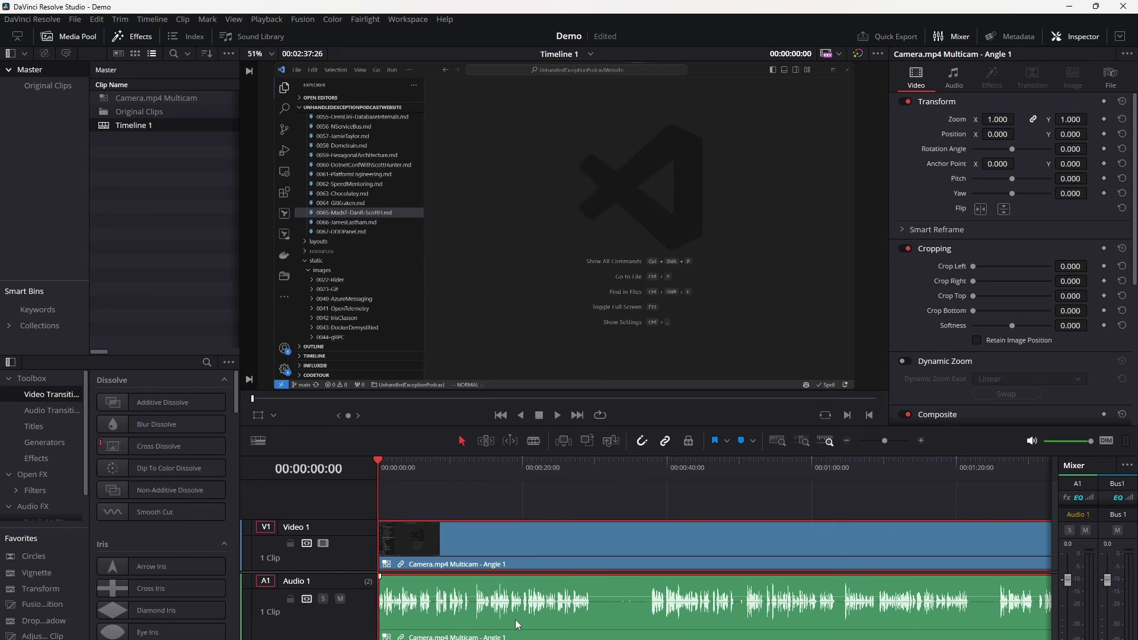
left_click(499, 544)
right_click(521, 538)
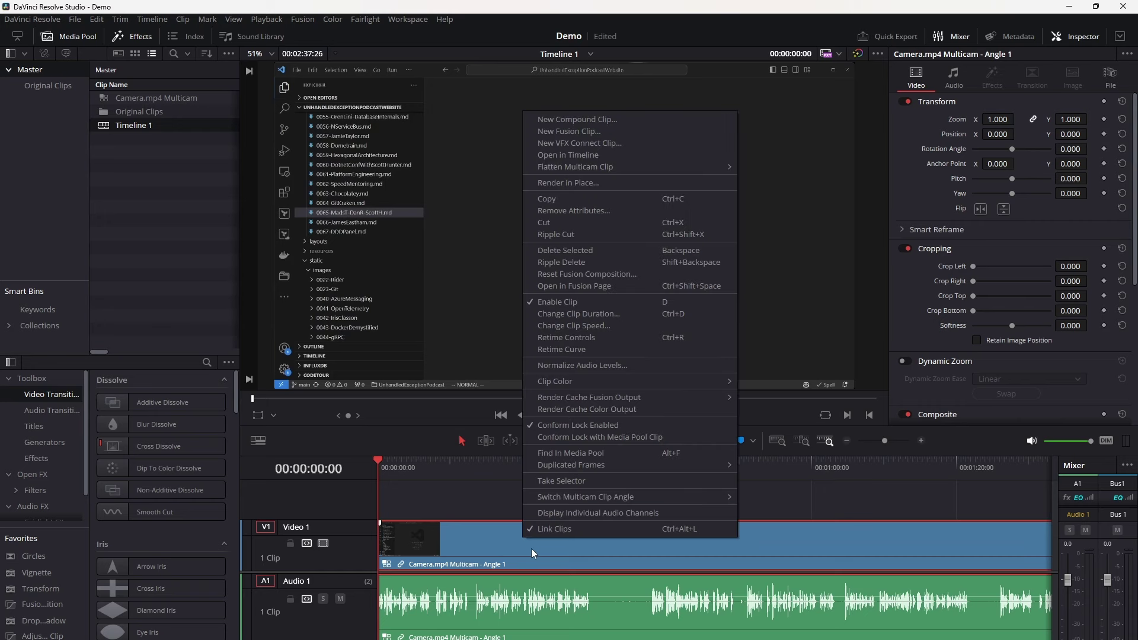
left_click(570, 529)
left_click(541, 499)
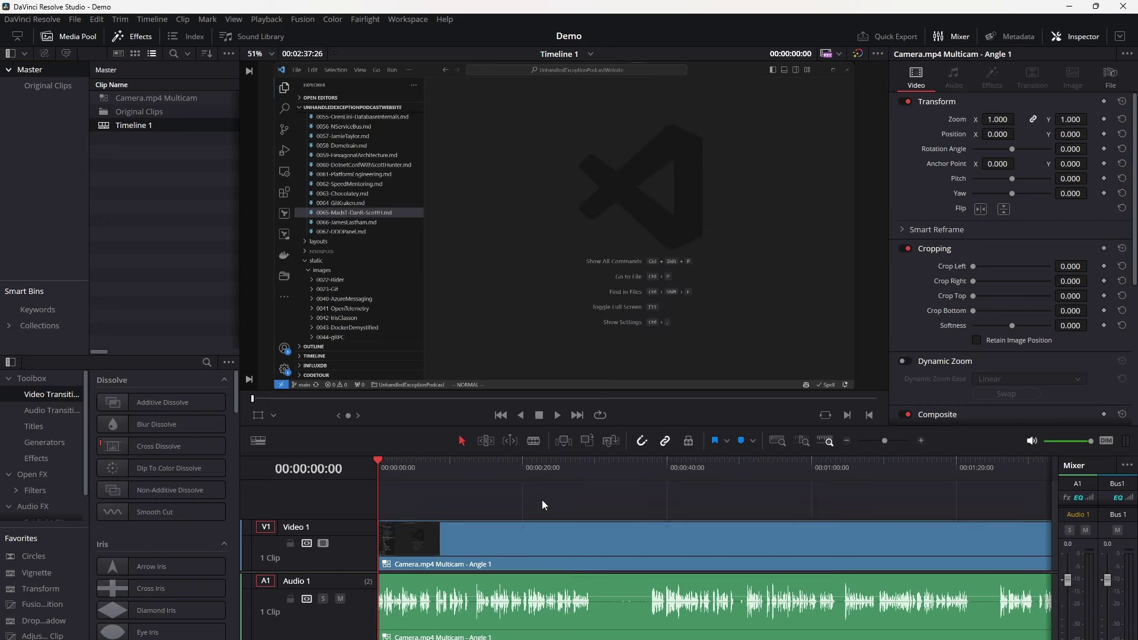
Duplicate the Video 1 multicam clip onto the track above, save the project, and switch the copy's multicam angle to Angle 2.
left_click_drag(463, 545, 453, 503)
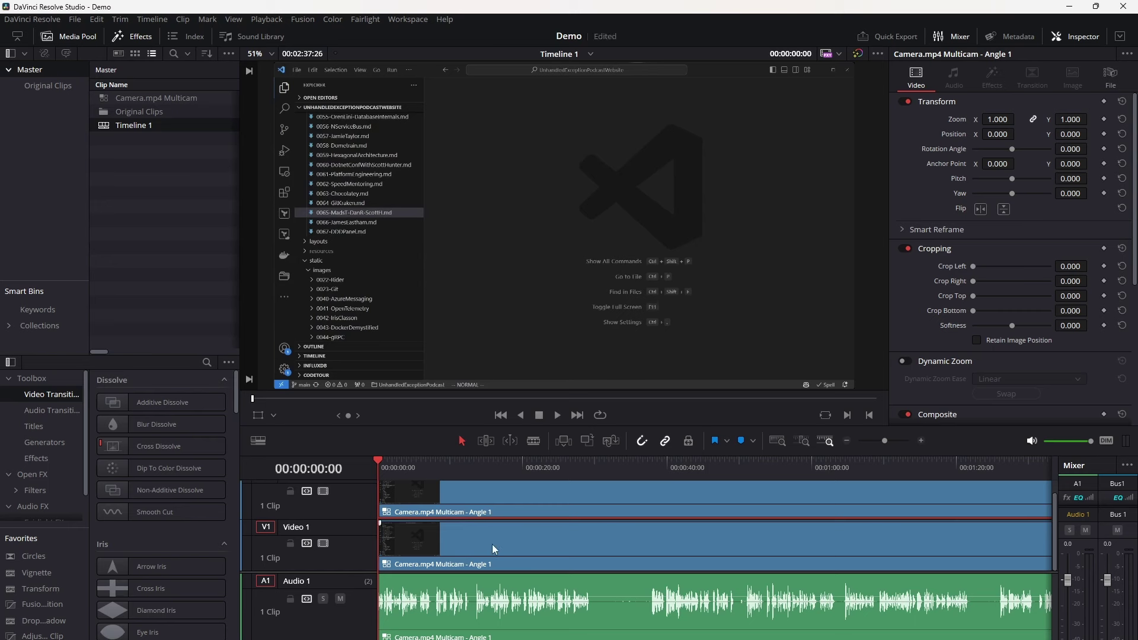
key("ctrl+s")
left_click_drag(386, 463, 425, 460)
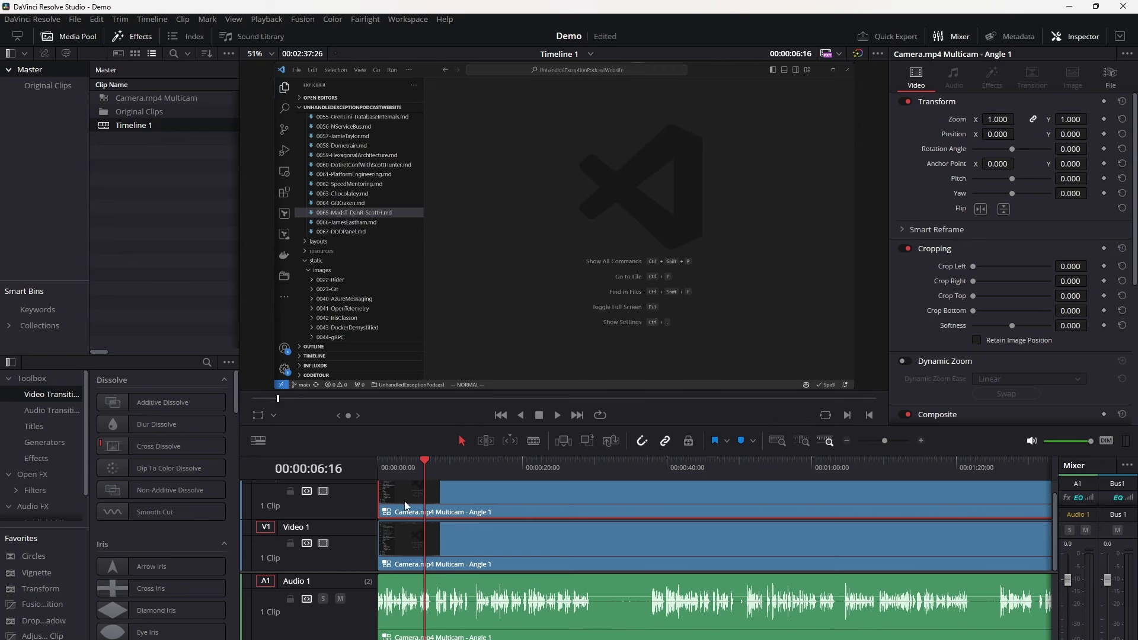
right_click(471, 494)
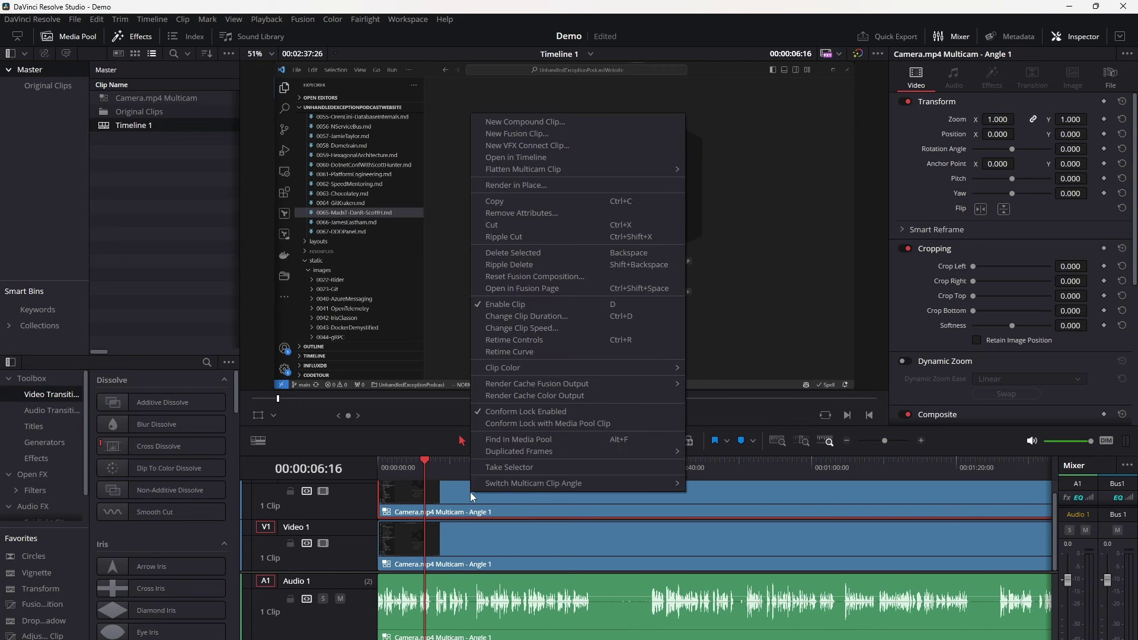
mouse_move(532, 484)
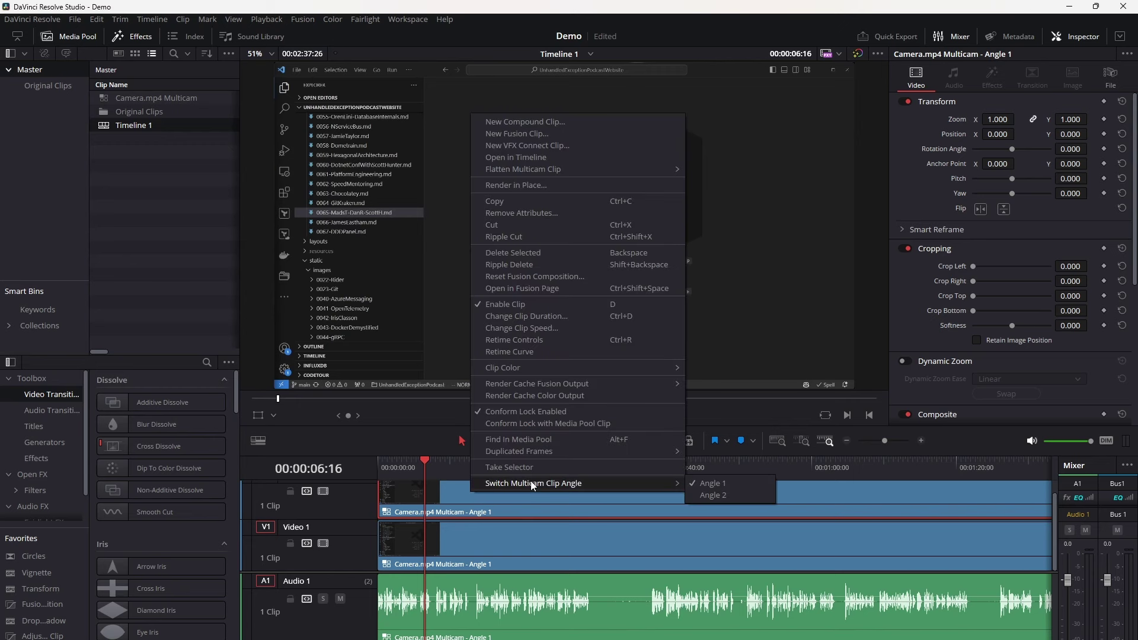
left_click(714, 495)
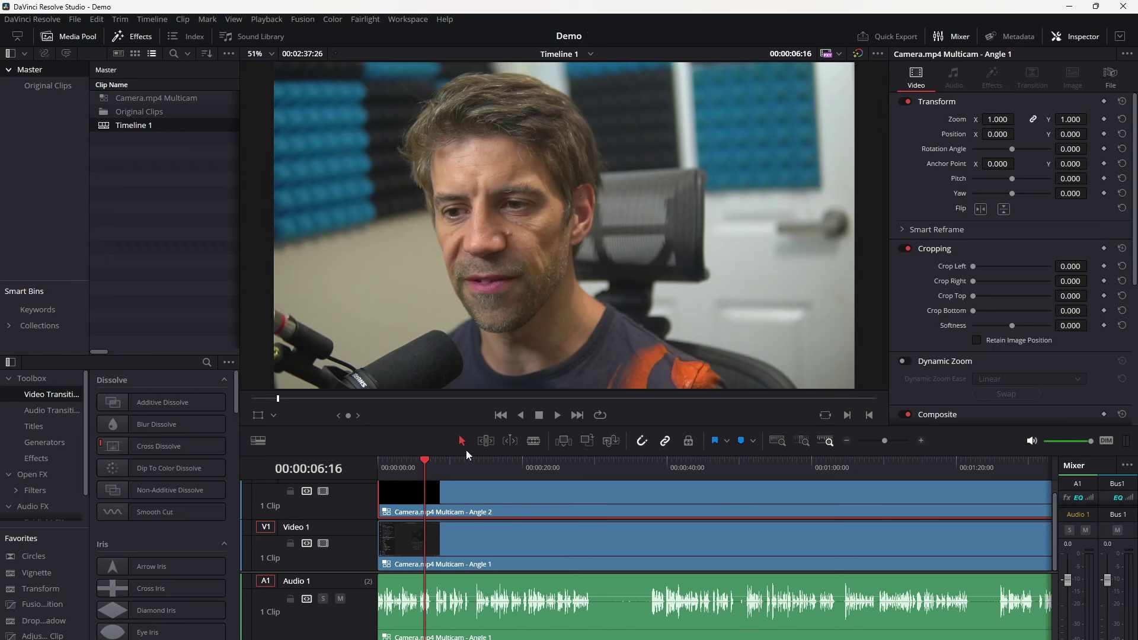
Park the playhead at 00:00:09:02 and apply the Transform and Drop Shadow effects to the Angle 2 clip.
left_click_drag(431, 462, 446, 463)
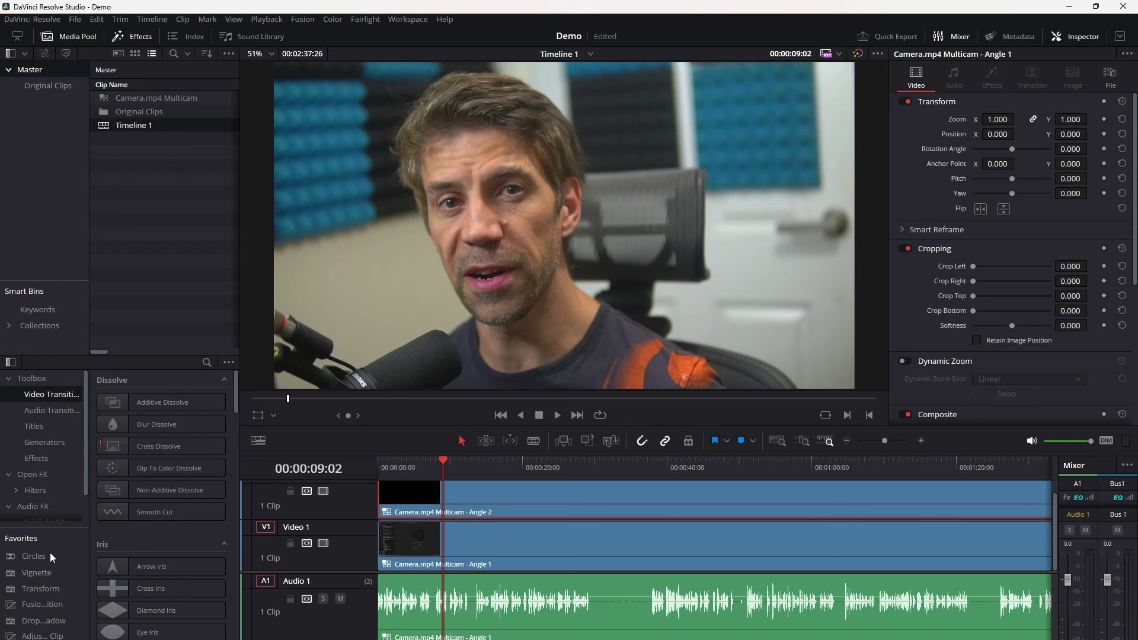
left_click_drag(25, 590, 423, 497)
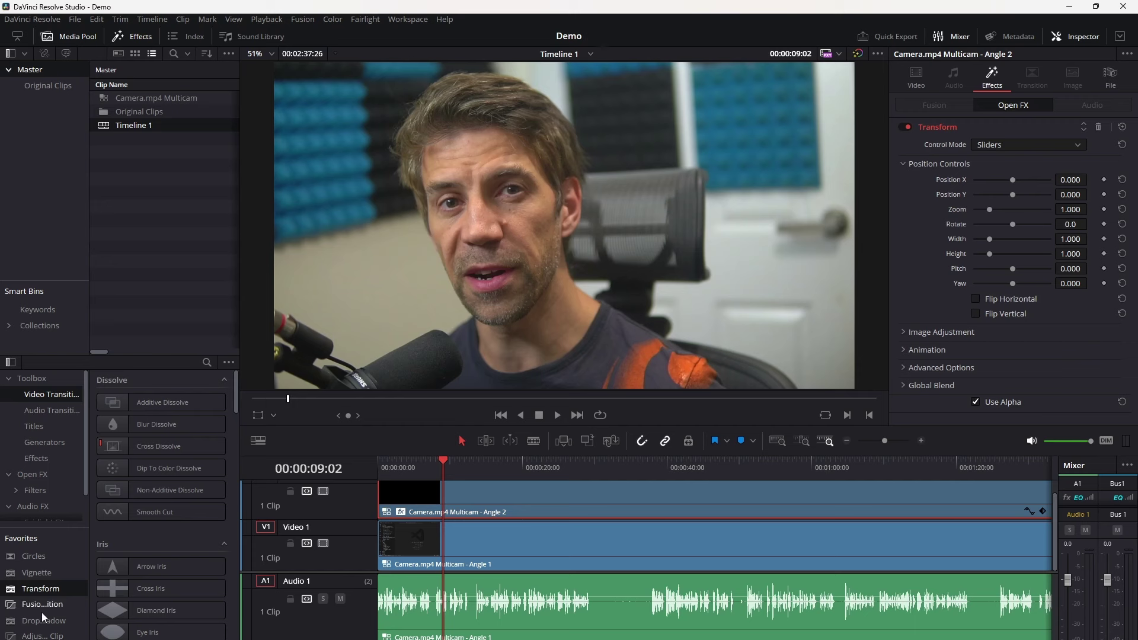
left_click_drag(35, 620, 418, 500)
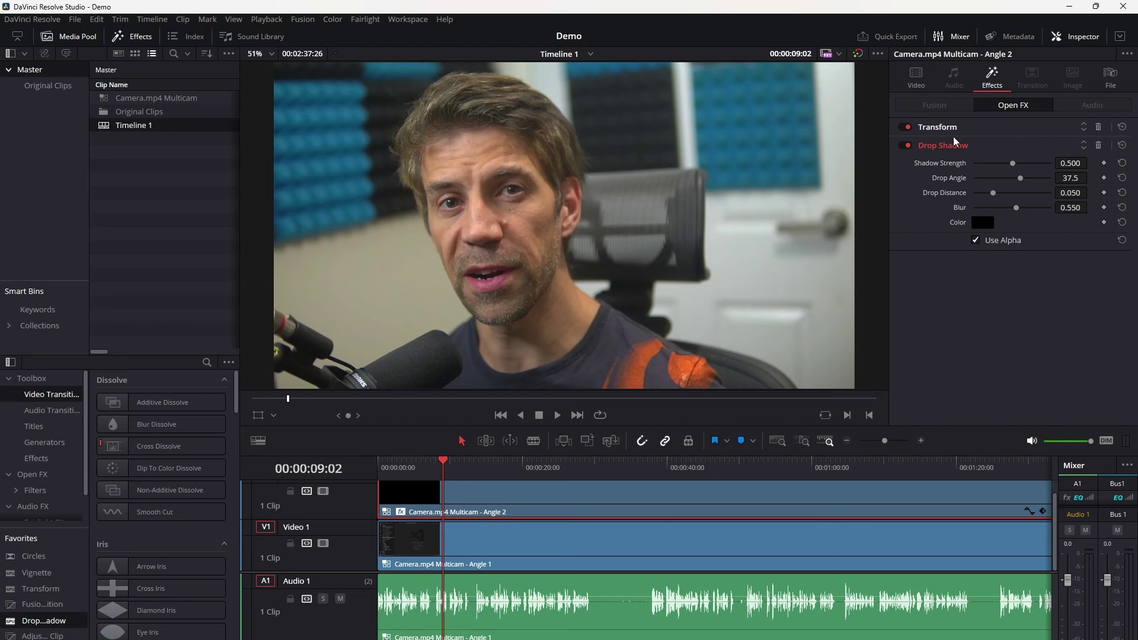
In the Transform effect, set Edge Rounding to 1.000, Zoom to 0.715, Position X to 0.043 and Position Y to 0.051.
left_click(938, 128)
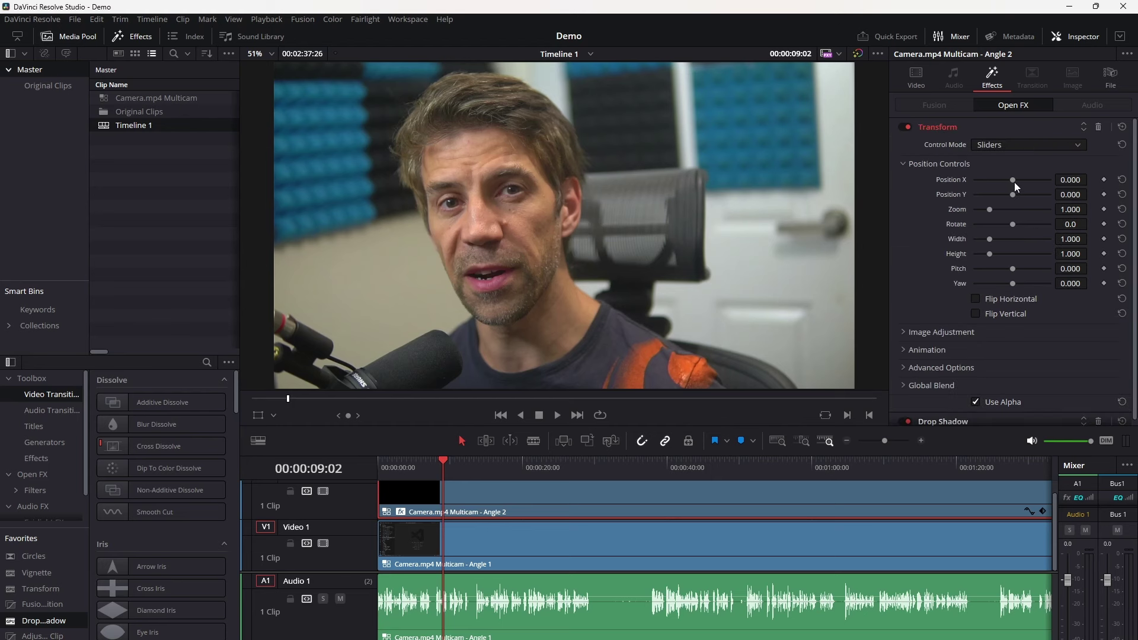
left_click_drag(1014, 183, 948, 222)
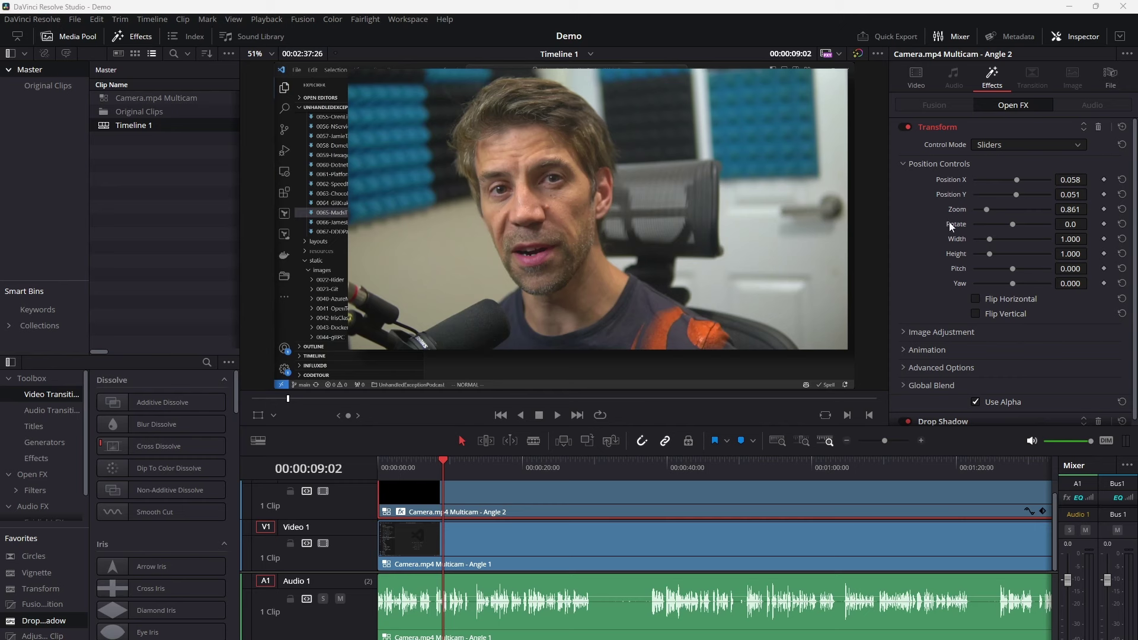
left_click(904, 332)
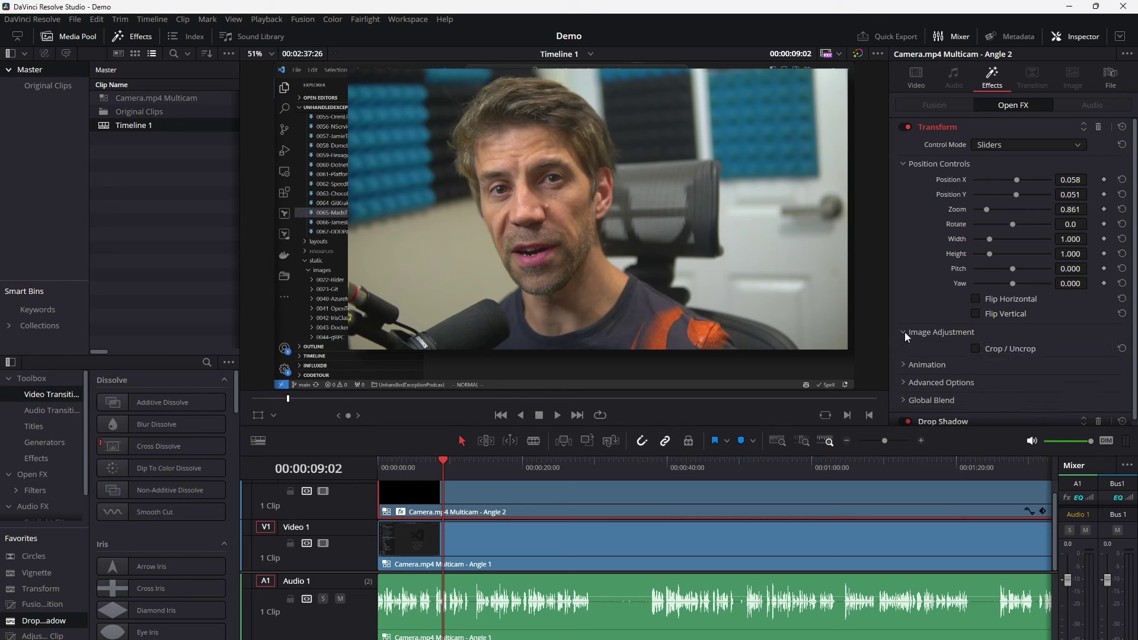
scroll(966, 308, "down", 2)
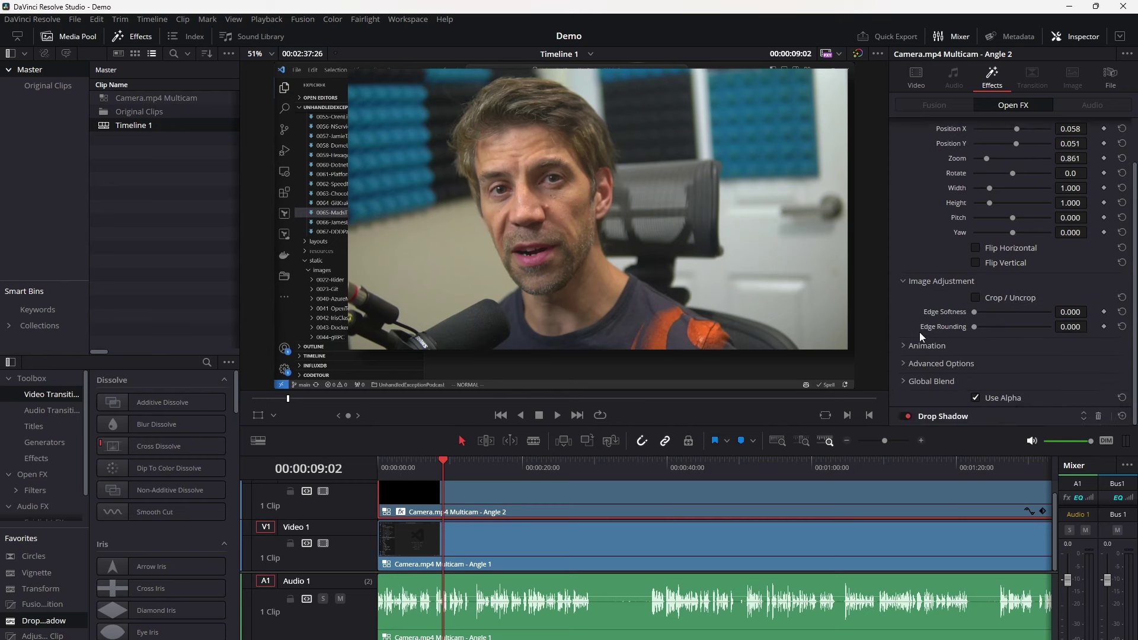
left_click_drag(973, 327, 1063, 328)
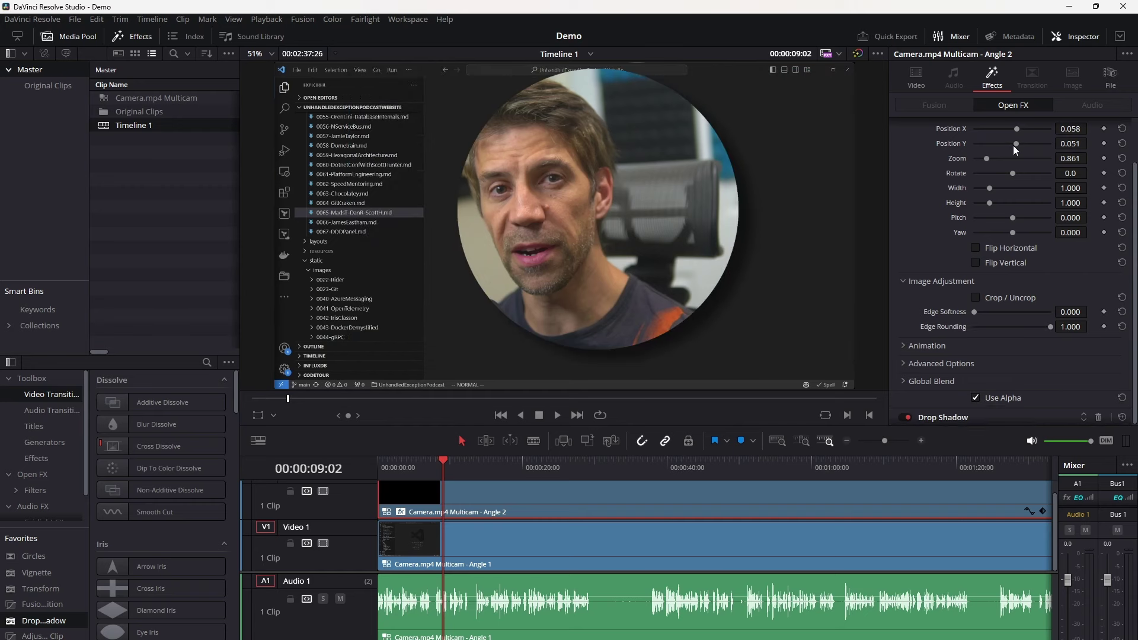
left_click_drag(991, 161, 983, 160)
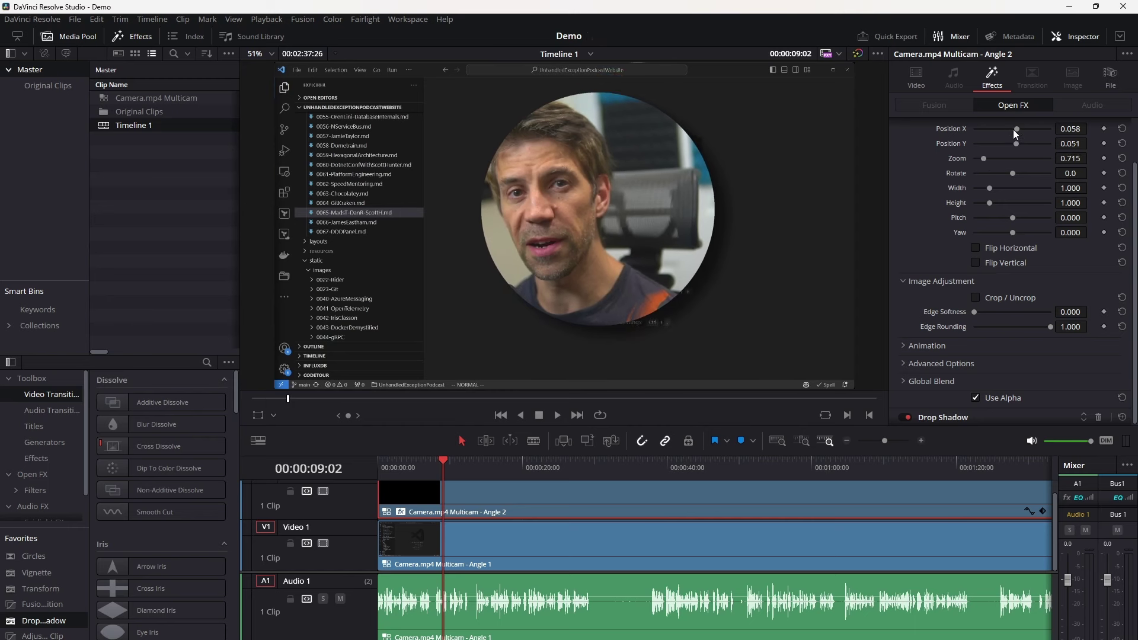
left_click_drag(1012, 129, 1015, 129)
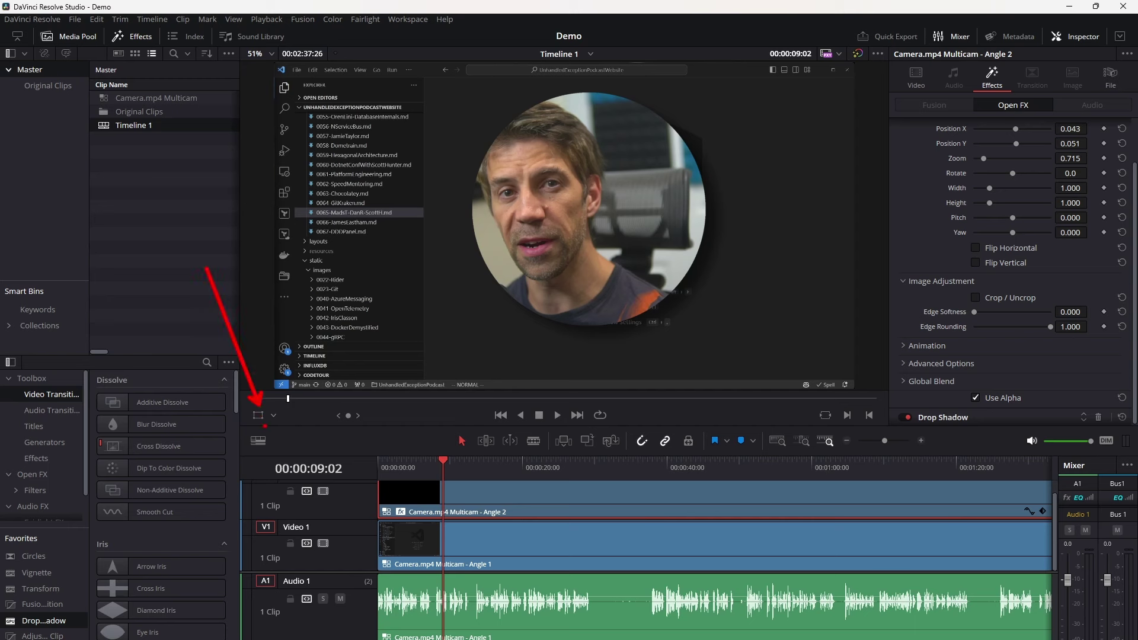
Enable the viewer's Transform overlay, shift the Angle 2 image to about 160.7, -45.1, and set the Transform effect's Position X to 0.089.
left_click(258, 415)
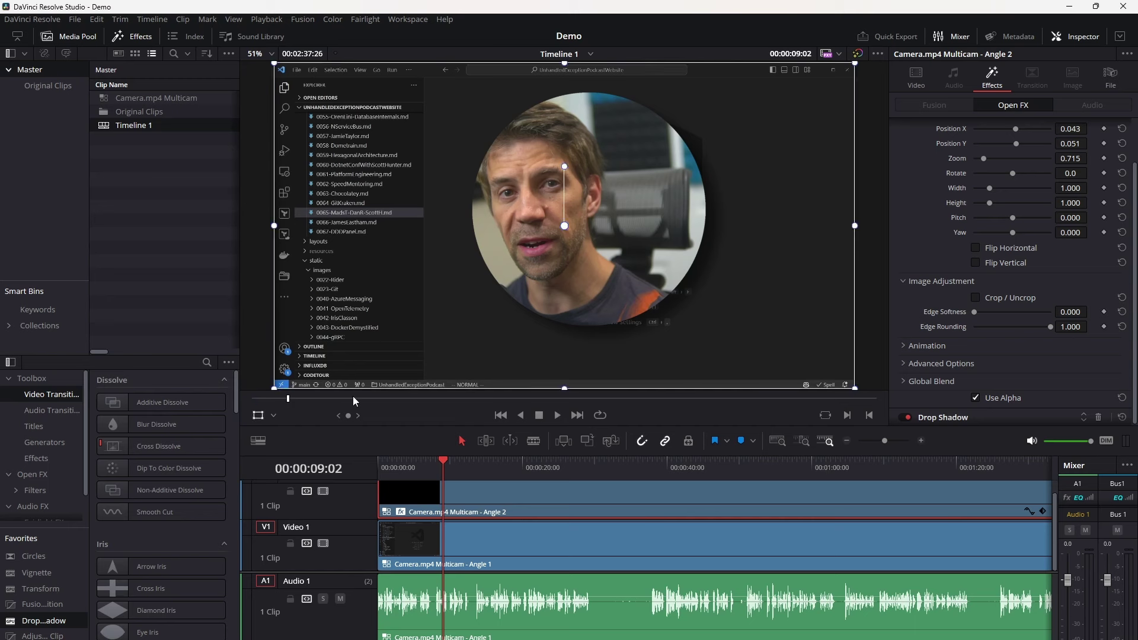
left_click(273, 415)
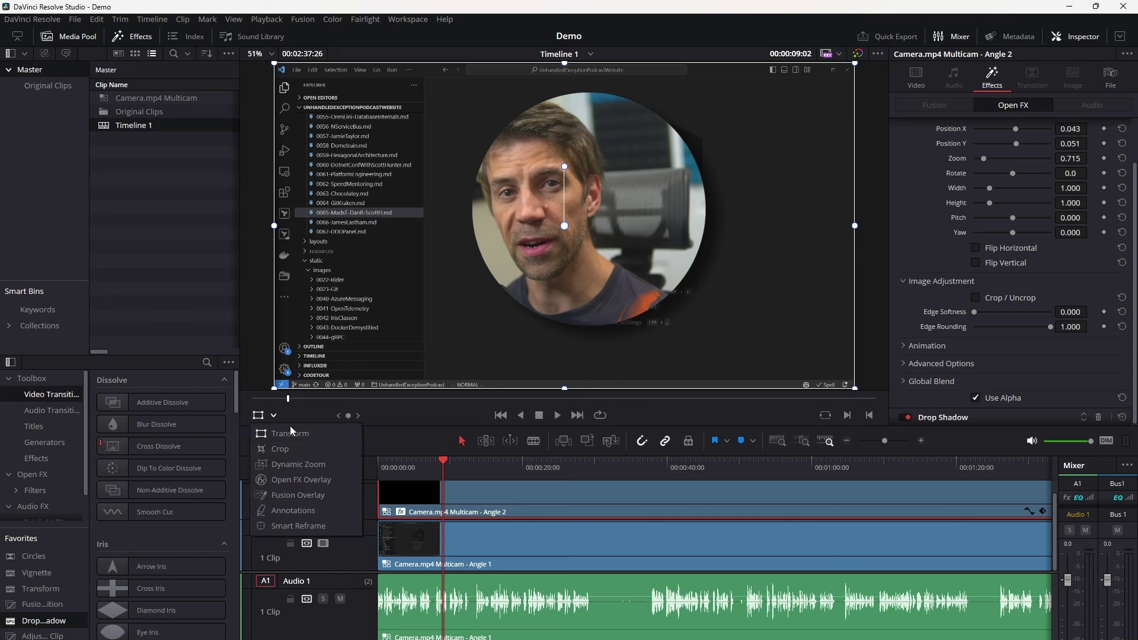
left_click(293, 419)
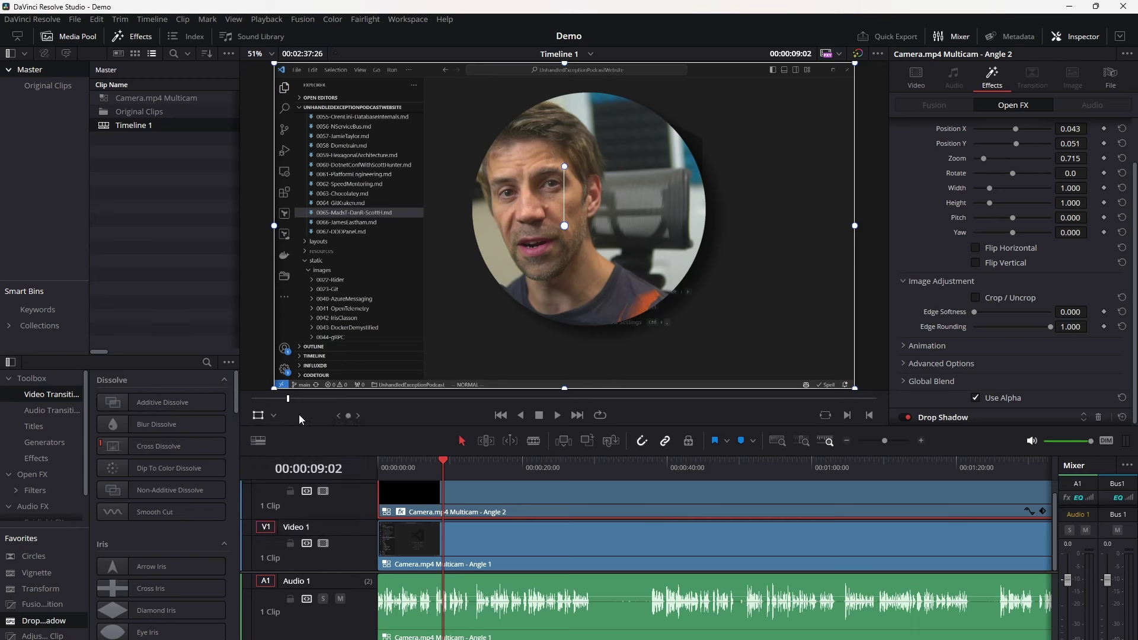
left_click(260, 418)
left_click(261, 417)
left_click_drag(545, 230, 584, 235)
left_click_drag(1015, 129, 1024, 130)
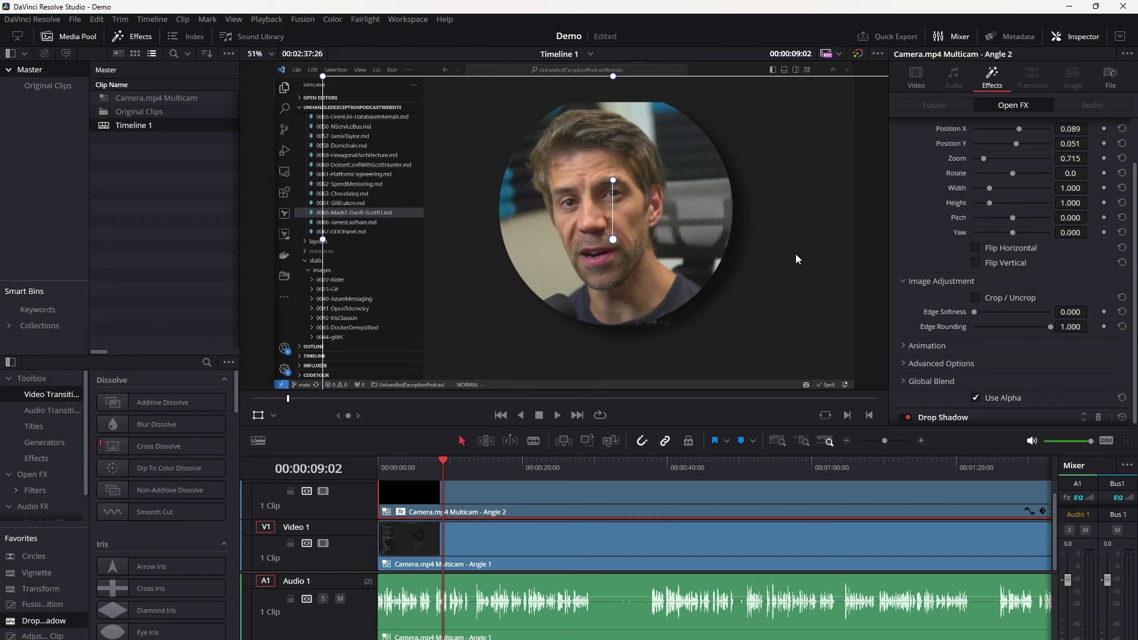
Set the clip's own zoom to 0.930 and X position to 158.726, and the Transform effect to position 0.175, -0.012 and zoom 0.803.
left_click(916, 75)
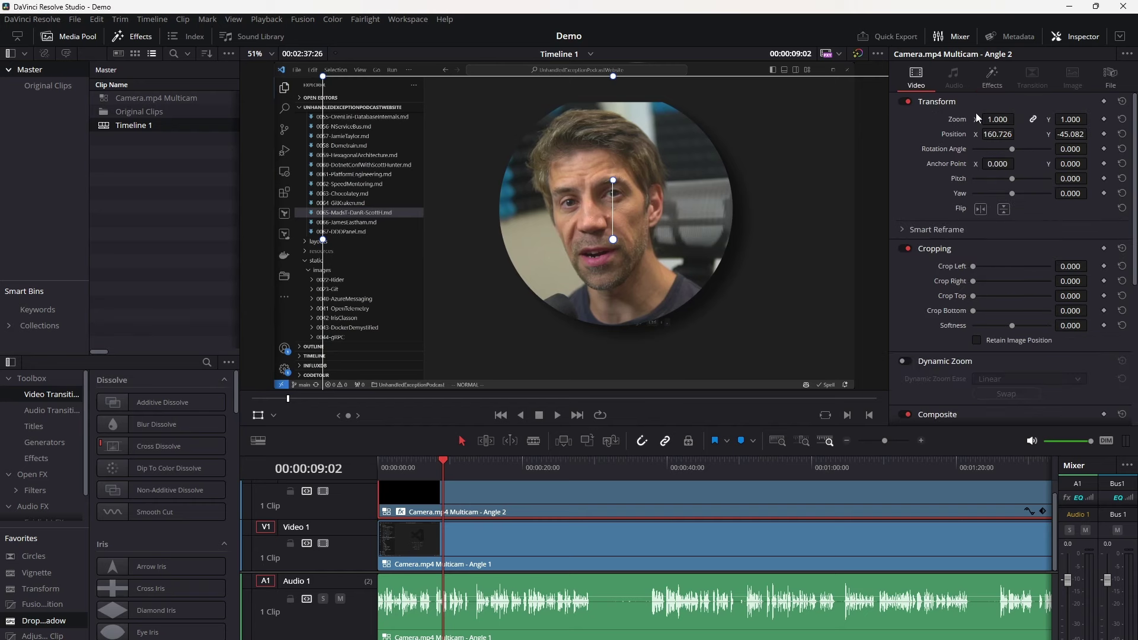
mouse_move(986, 121)
left_mouse_down()
mouse_move(1016, 134)
mouse_move(1002, 134)
left_mouse_up()
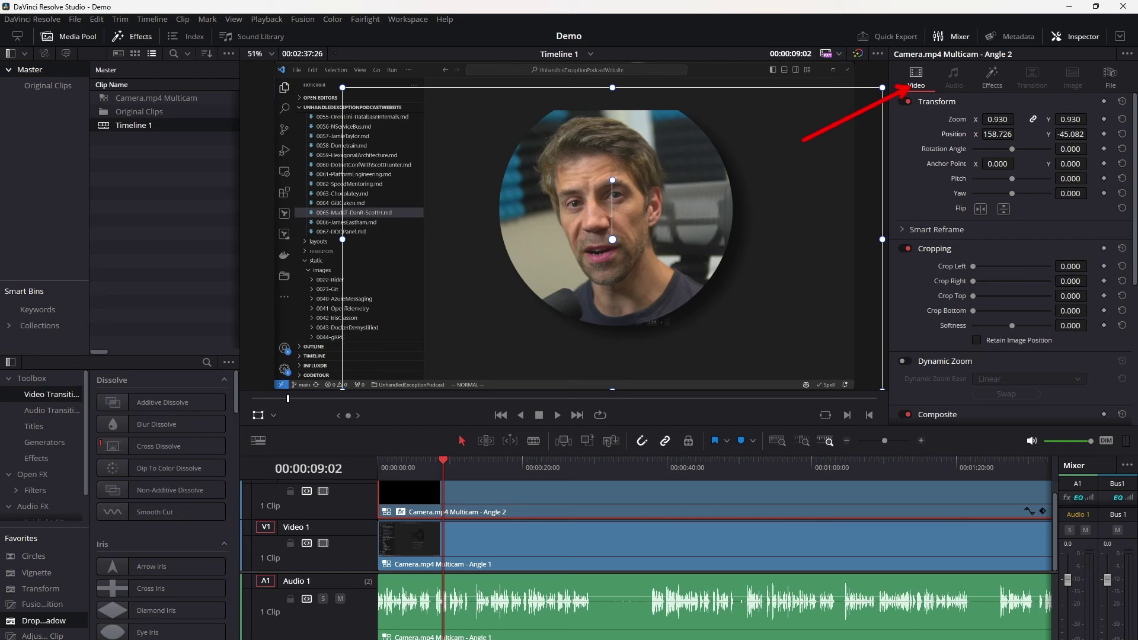
left_click(992, 77)
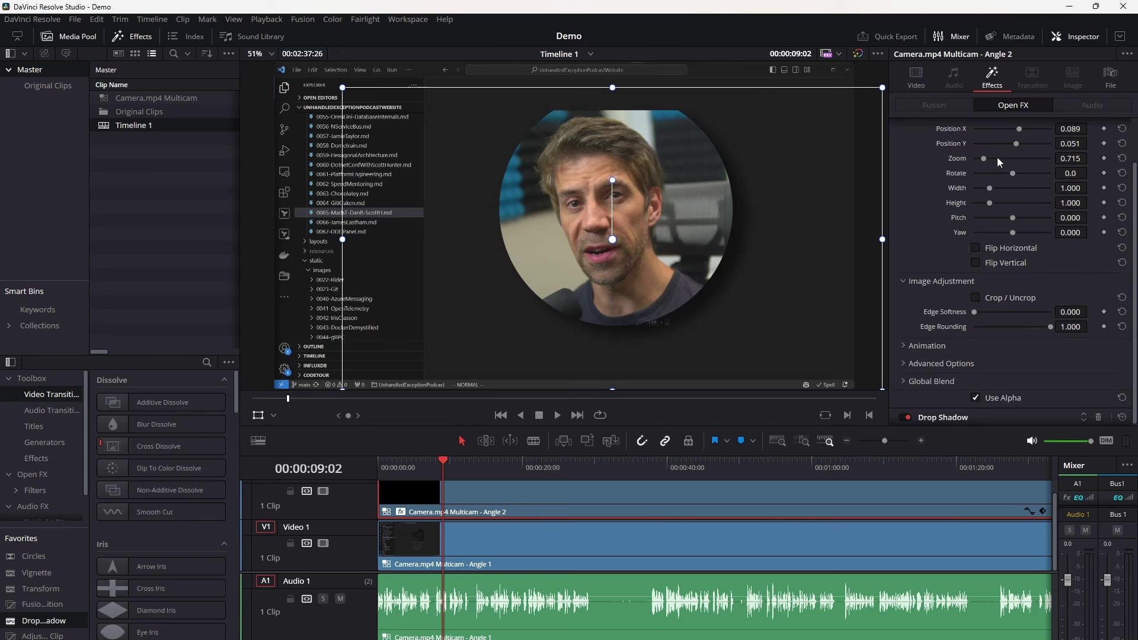
scroll(1007, 178, "up", 2)
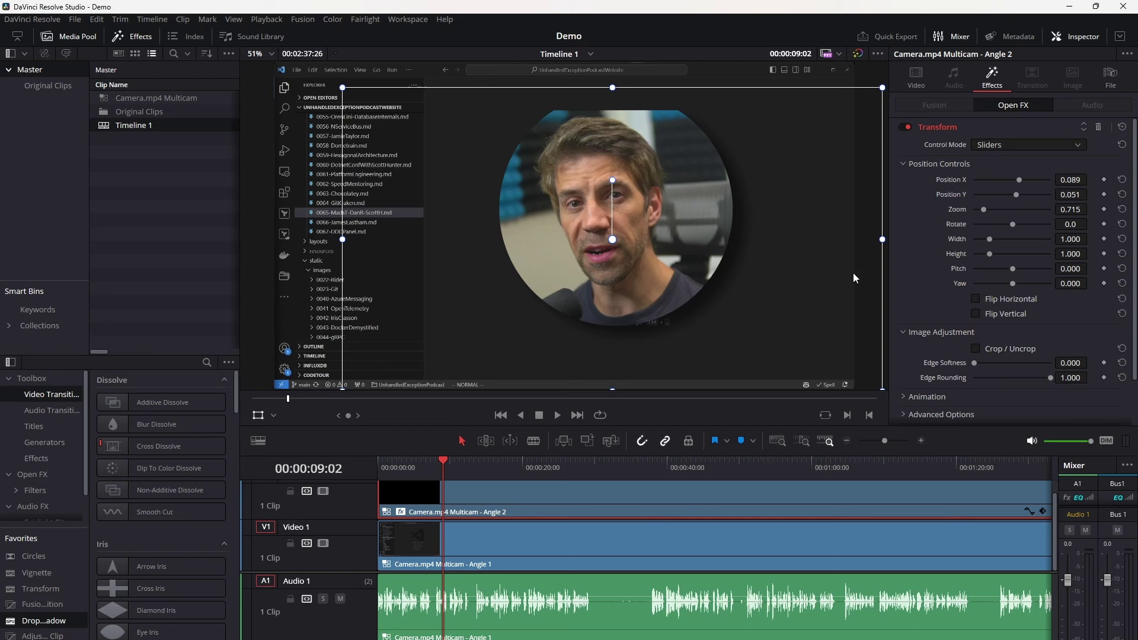
left_click_drag(1019, 180, 985, 209)
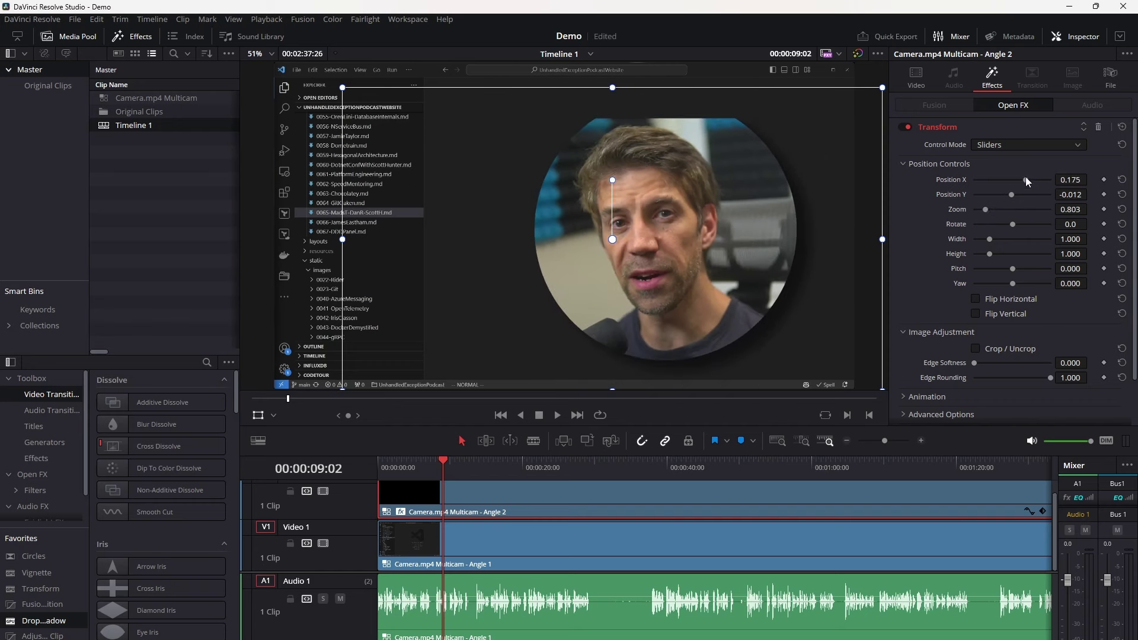
Set the Angle 2 clip's own zoom to 1.110 and reposition its image to centre the face within the circle.
left_click(918, 76)
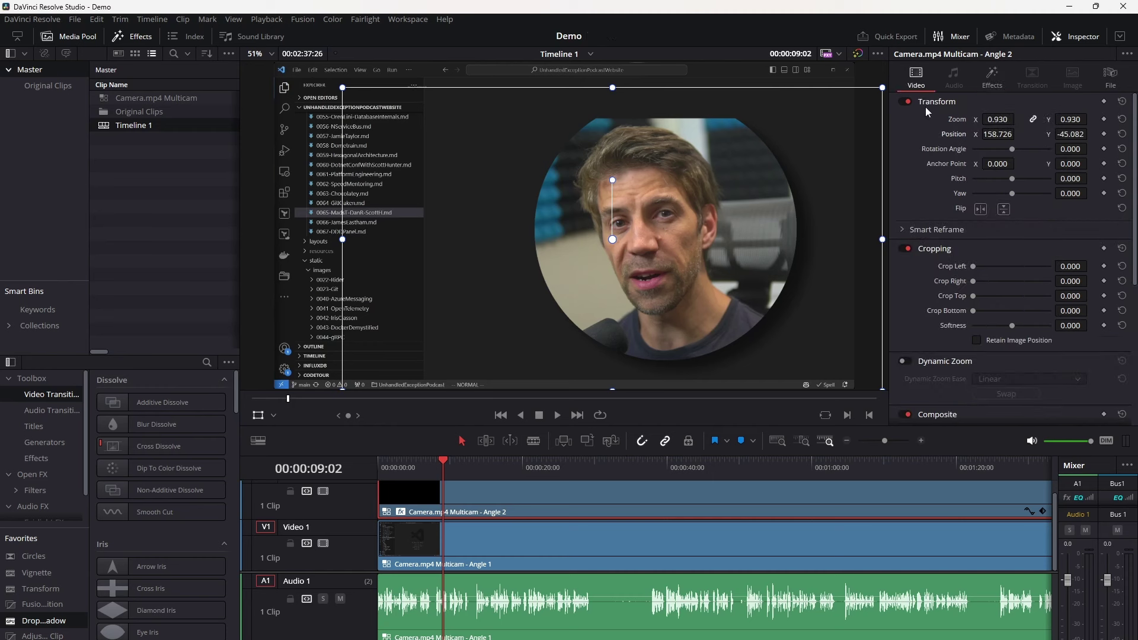
left_click_drag(969, 122, 1058, 132)
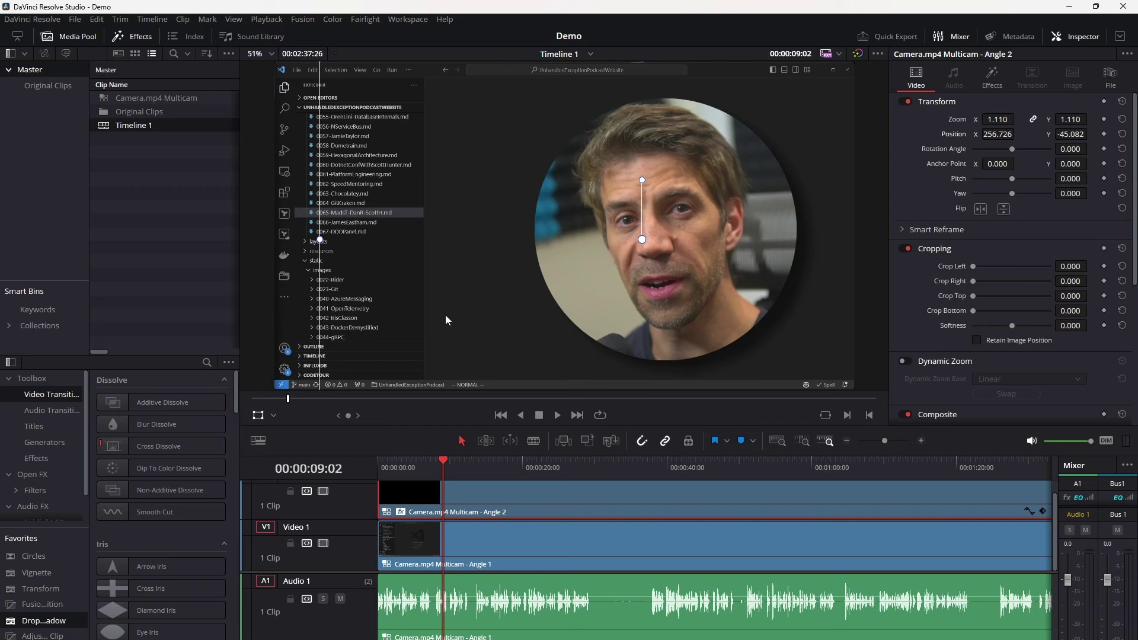
mouse_move(670, 246)
left_mouse_down()
mouse_move(714, 218)
mouse_move(669, 242)
left_mouse_up()
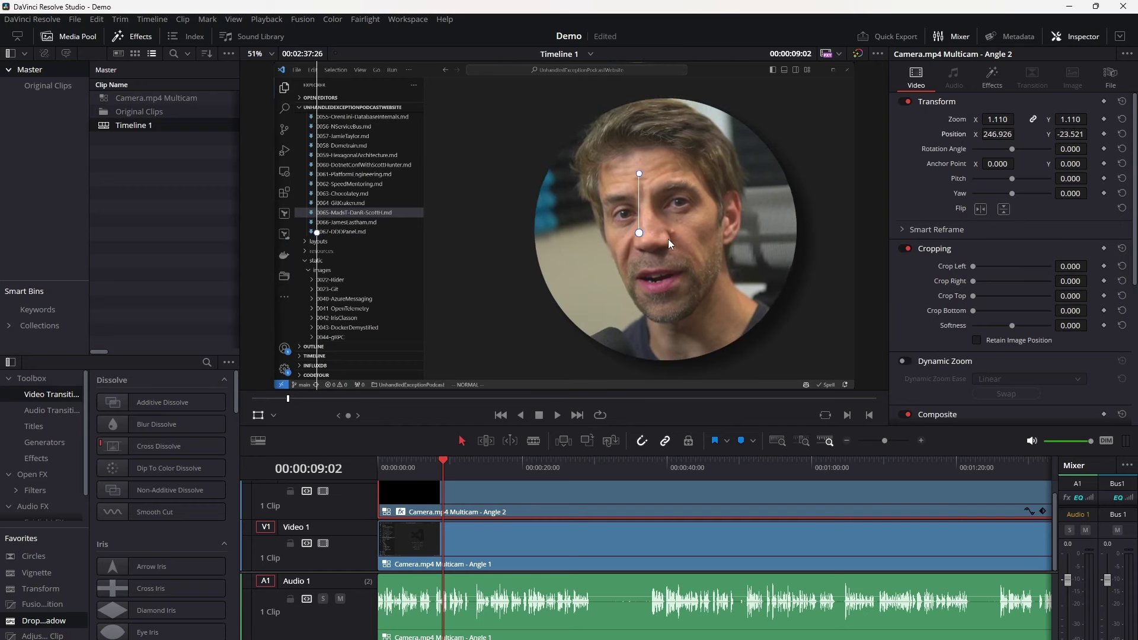
Set the Transform effect's Position X to 0.375, Position Y to -0.280 and Zoom to 0.400.
left_click(992, 75)
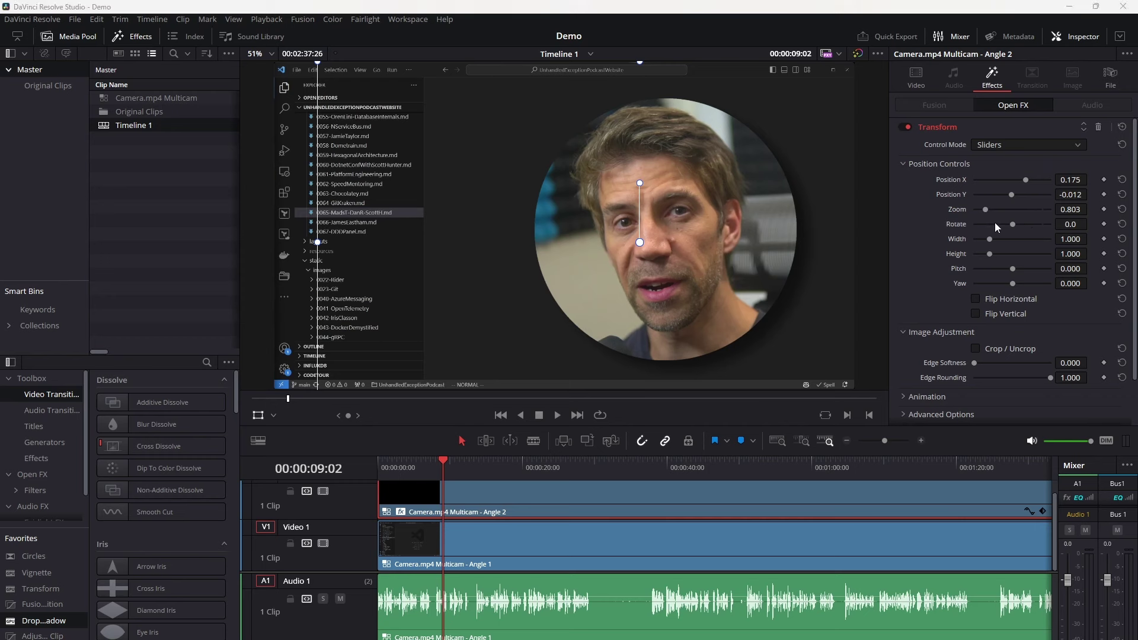
left_click(1070, 180)
type("0.375")
key("Return")
left_click(1074, 195)
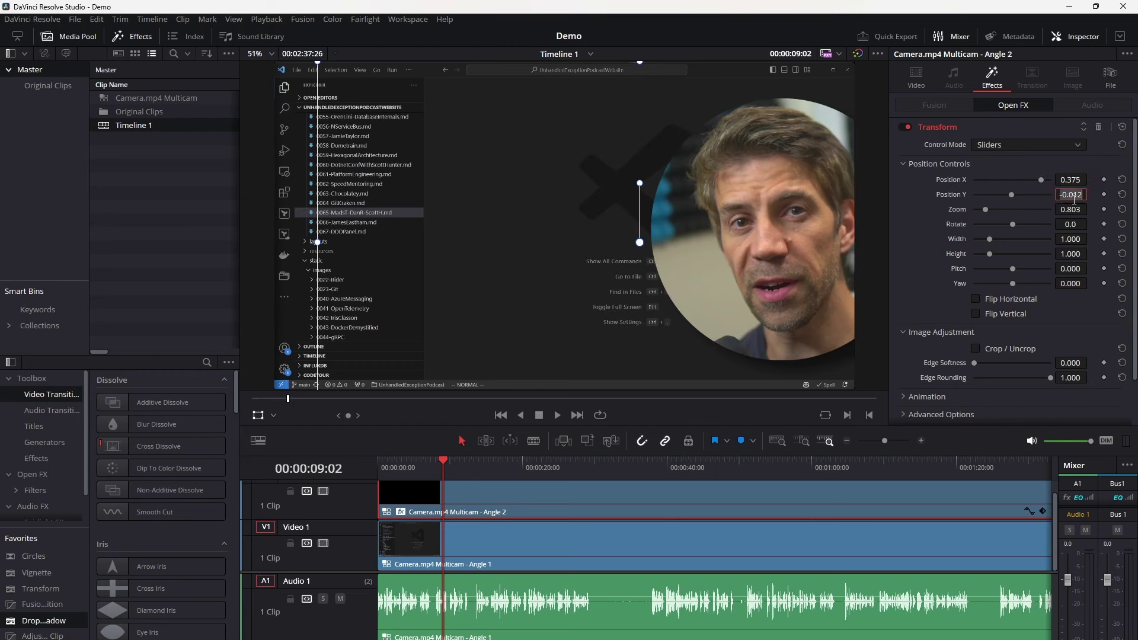
type("-0.280")
key("Return")
left_click(1070, 209)
type("0.400")
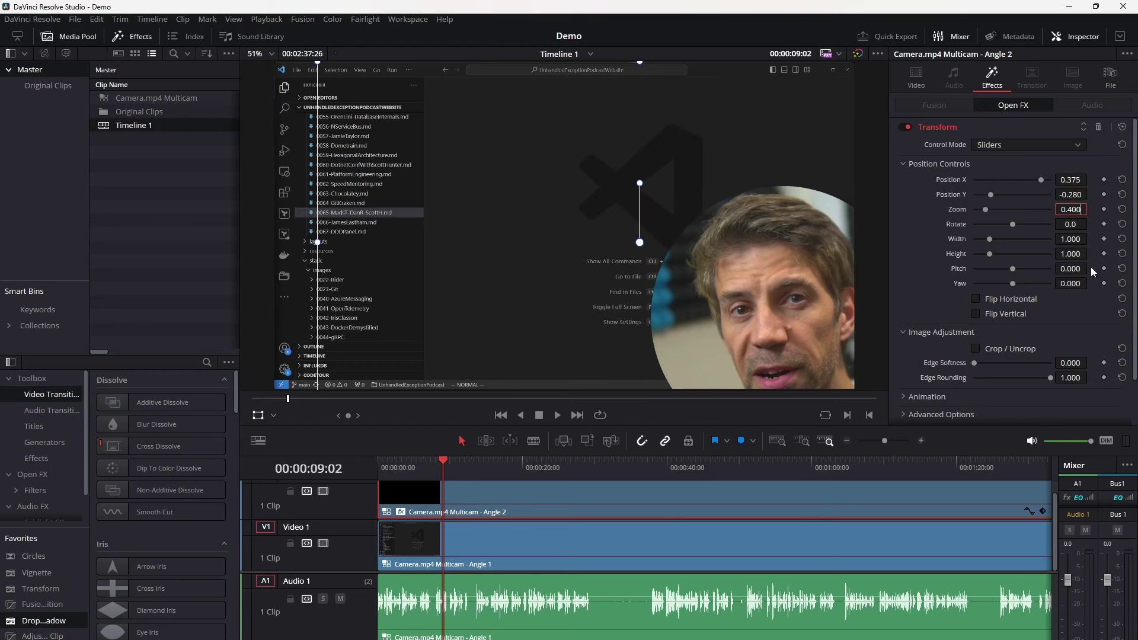
key("Return")
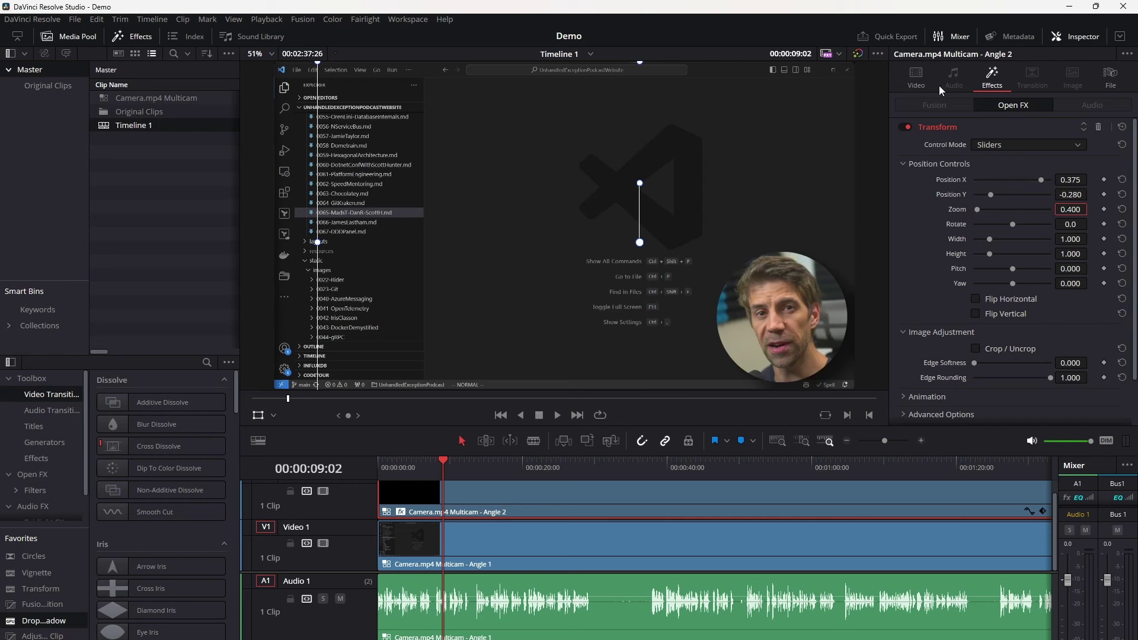
Set the Angle 2 clip's own zoom to 1.040 and shift its image to about 246.926, -5.880.
left_click(915, 77)
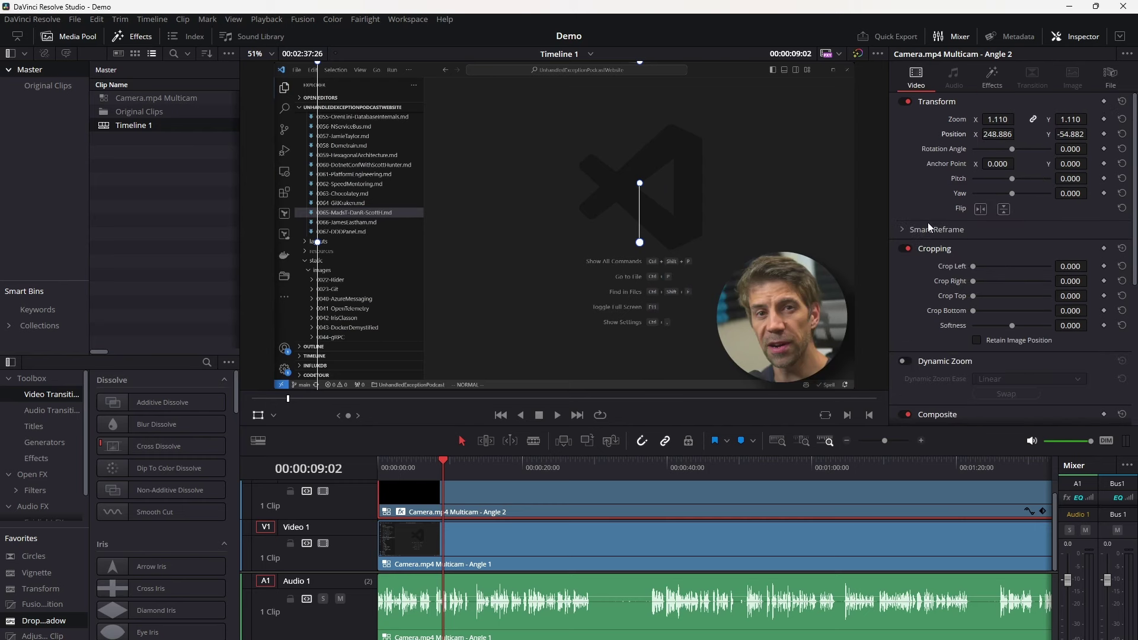
left_click(997, 120)
type("0.900")
key("Return")
left_click_drag(997, 119, 1037, 119)
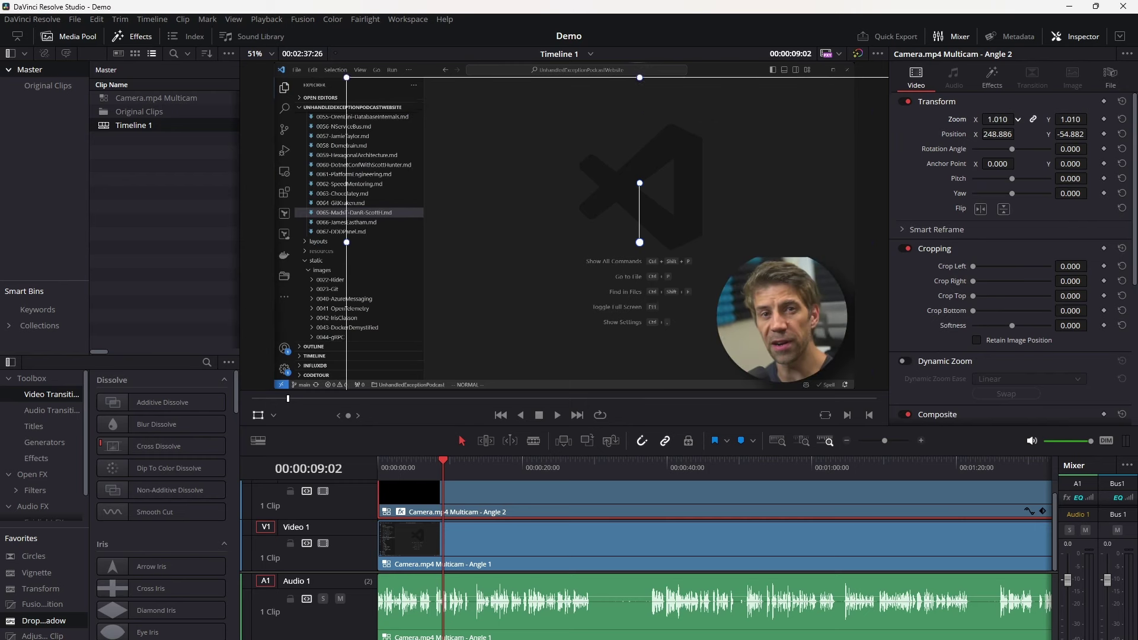
left_click_drag(734, 325, 736, 310)
Check the face's framing between about 12 and 19 seconds and shift the Angle 2 image to about 235.165, -3.920.
left_click(465, 468)
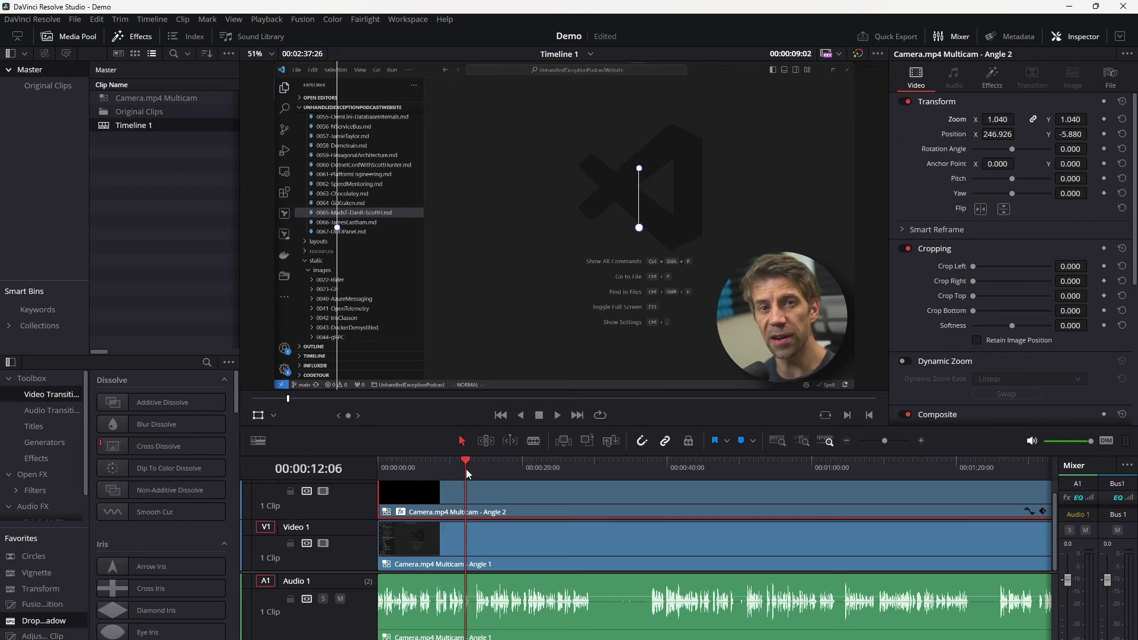
left_click_drag(465, 468, 490, 468)
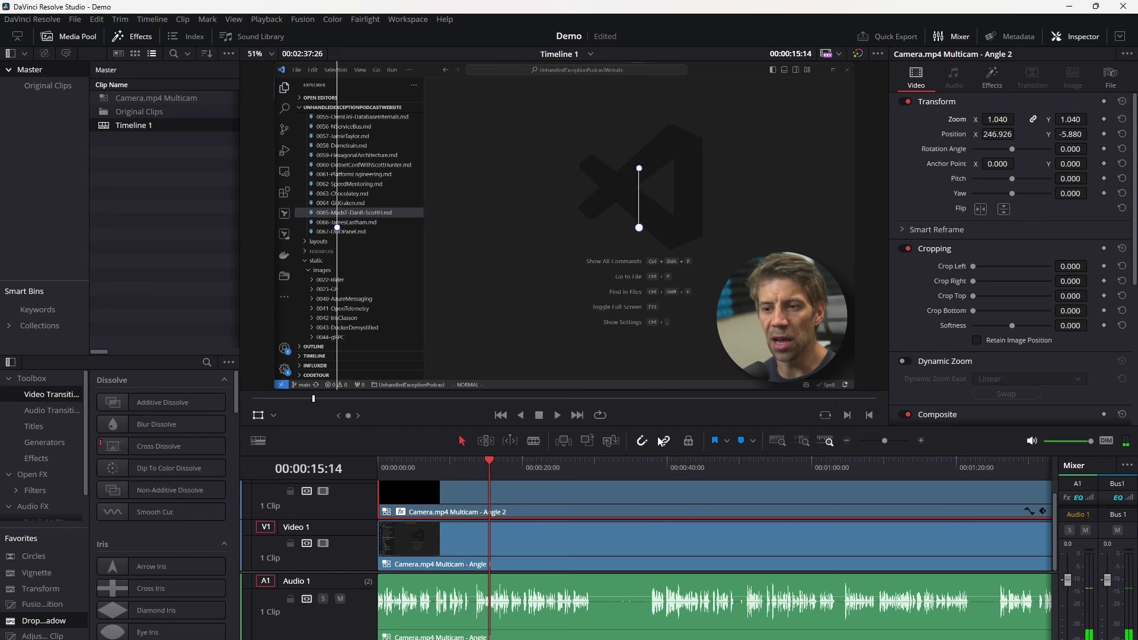
key("space")
left_click_drag(797, 331, 791, 329)
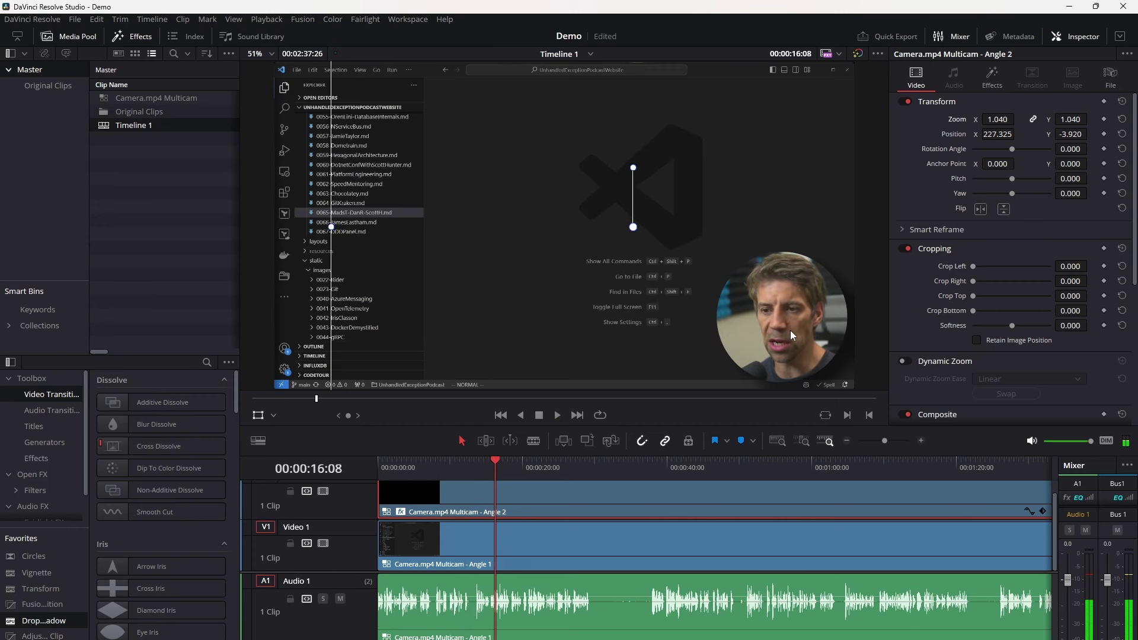
mouse_move(821, 365)
left_mouse_down()
mouse_move(806, 353)
mouse_move(802, 365)
left_mouse_up()
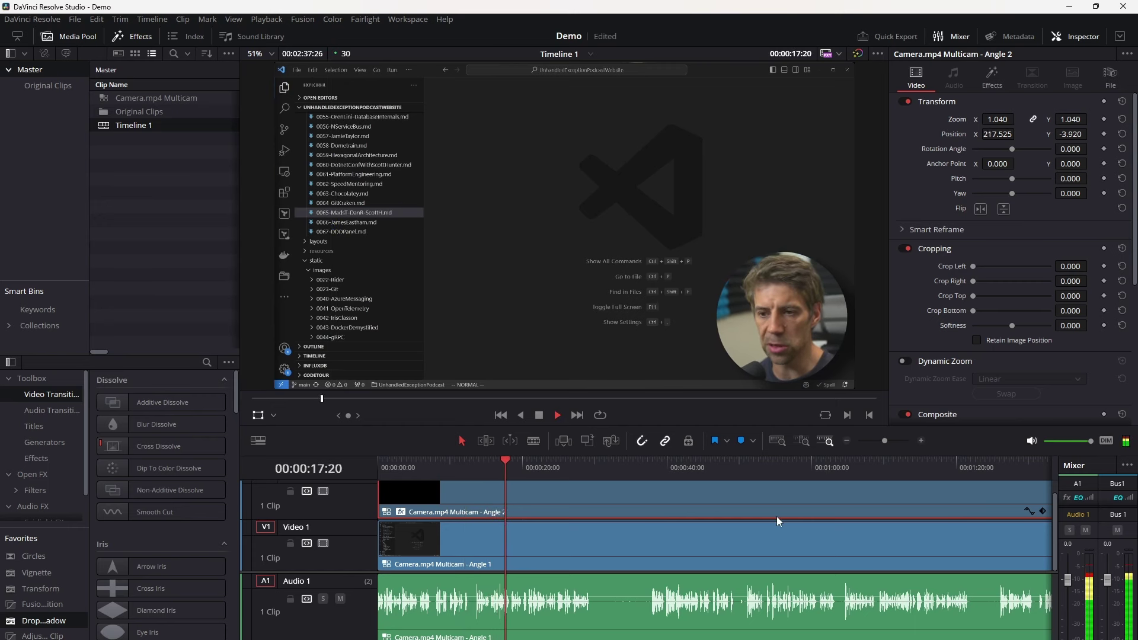
key("space")
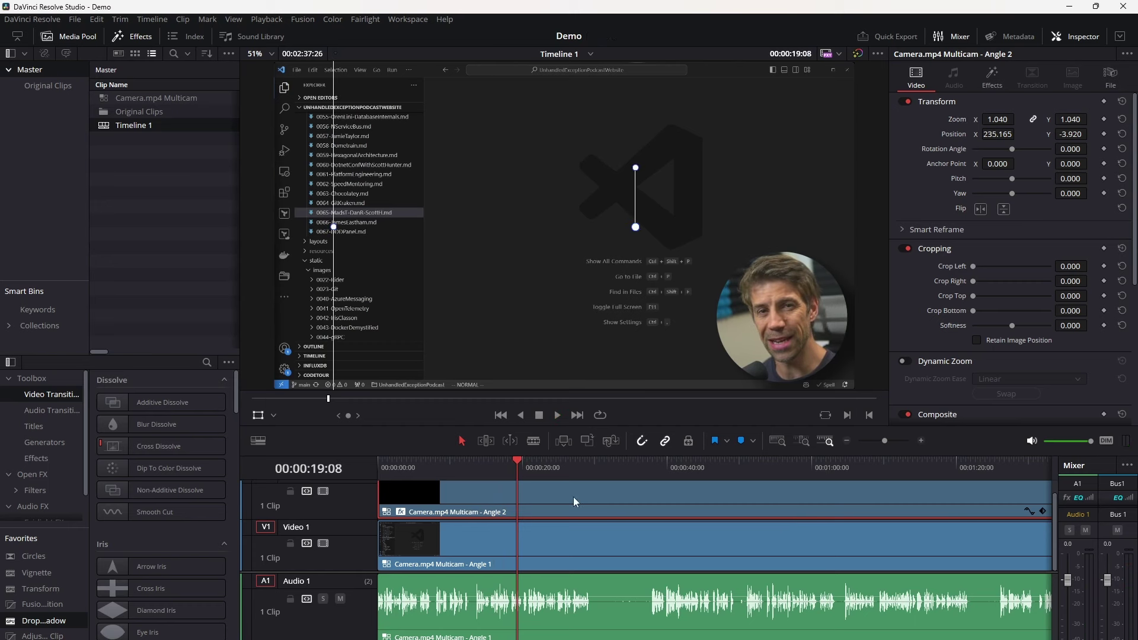
Link the Angle 2 video, Angle 1 video and Audio 1 clips together.
left_click(597, 561, "ctrl")
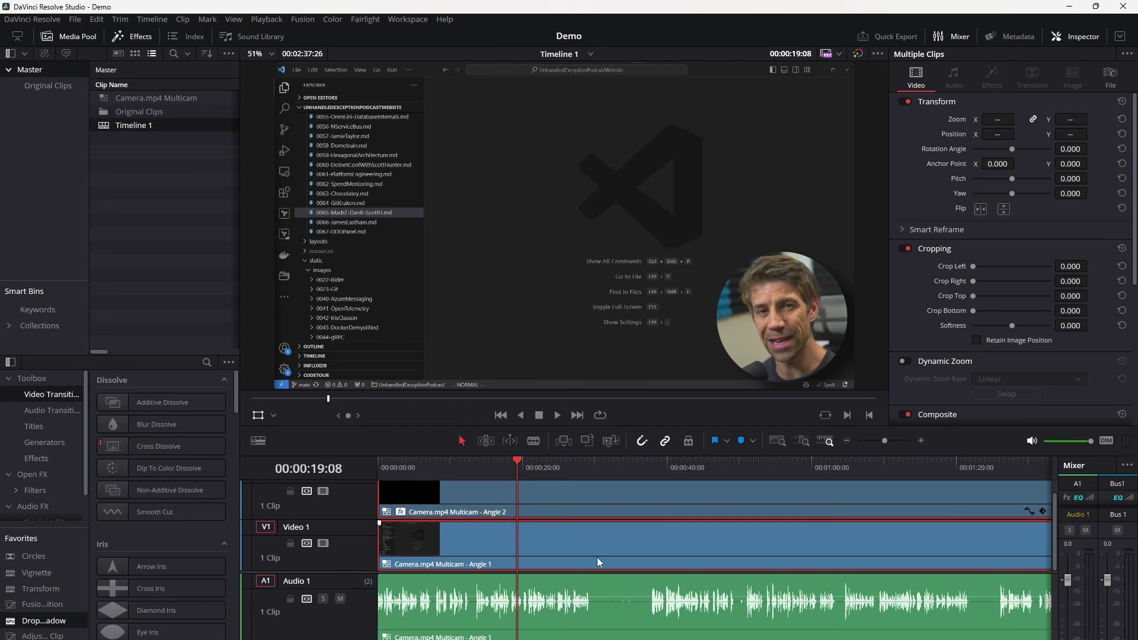
right_click(606, 617)
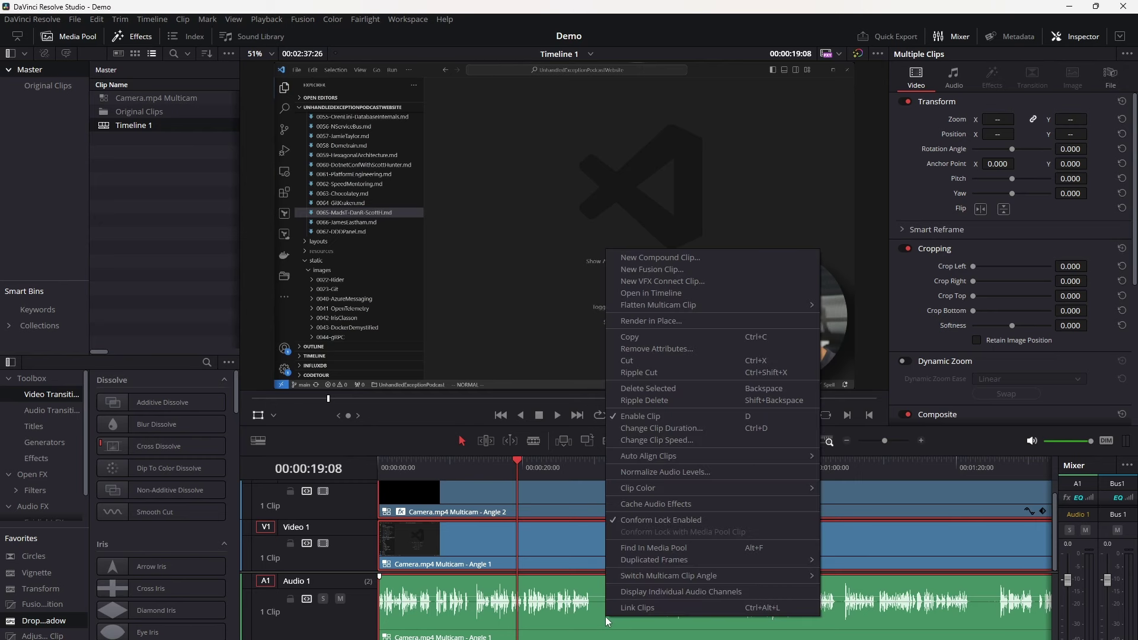
left_click(653, 607)
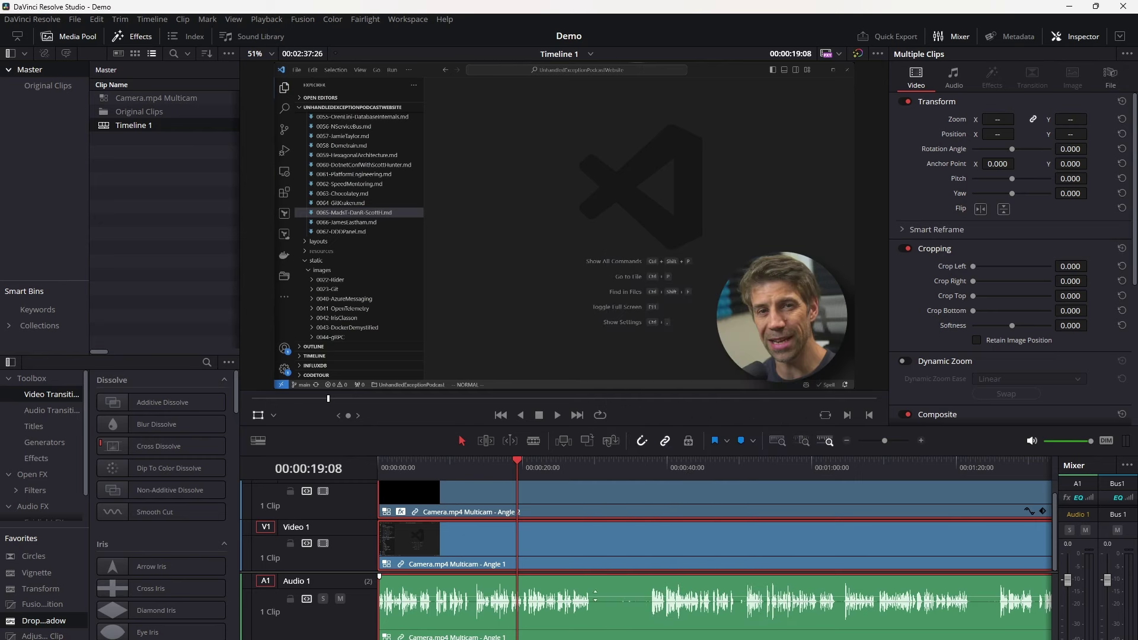
Raise the Audio 1 clip's volume to 4.79 and move the playhead to 00:00:24:17.
left_click_drag(596, 597, 595, 594)
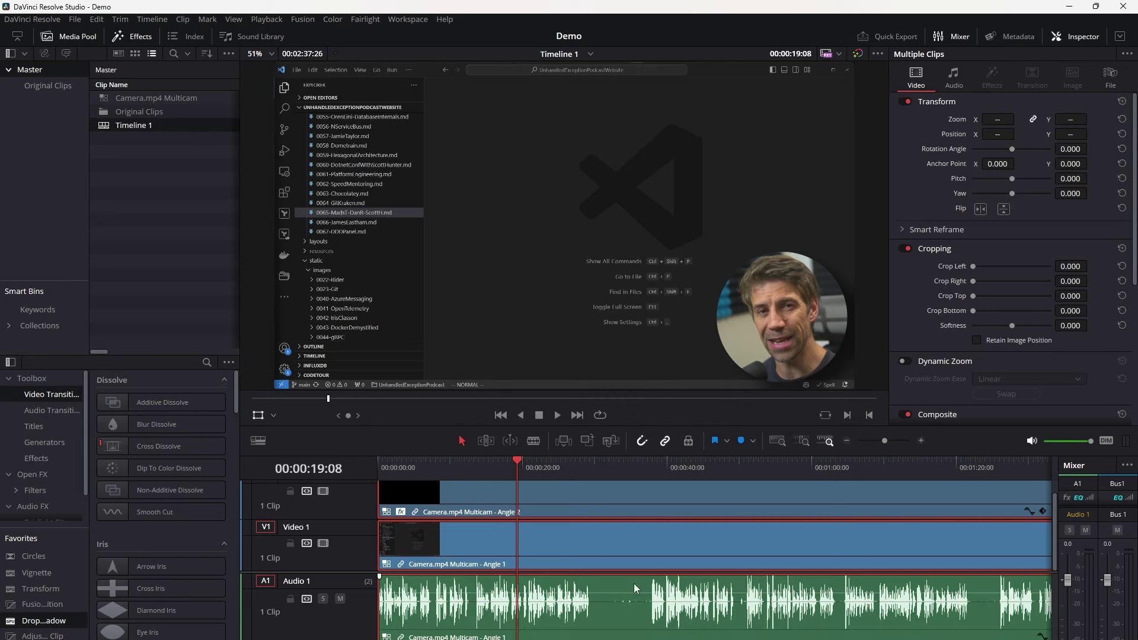
left_click_drag(518, 461, 556, 458)
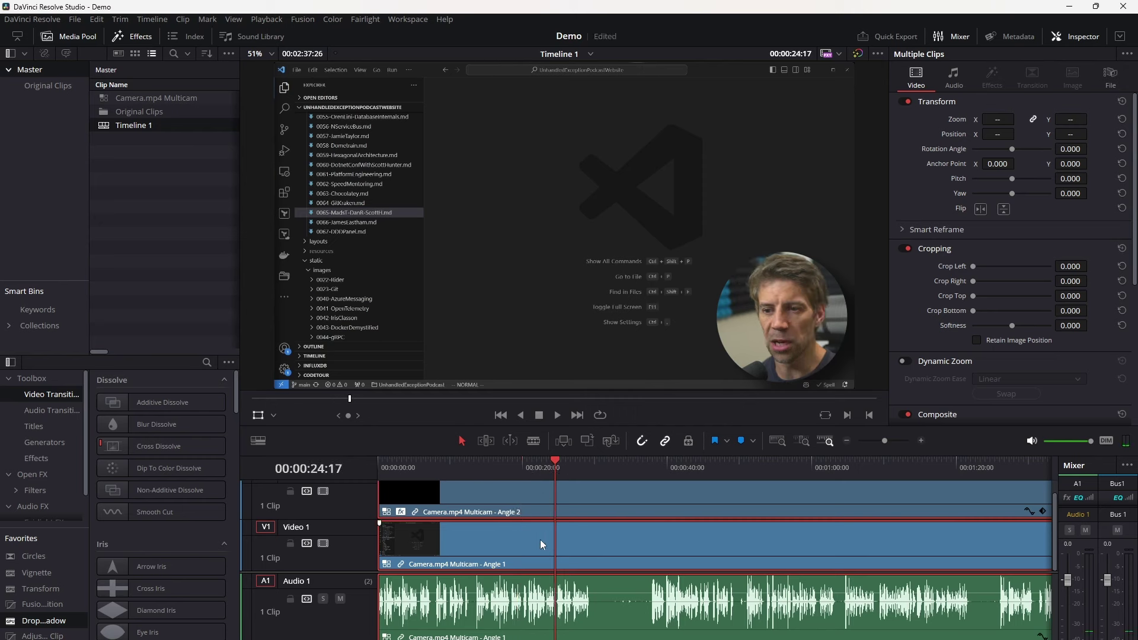
left_click_drag(514, 635, 557, 604)
Unlink the two video clips and the audio clip from each other.
right_click(595, 630)
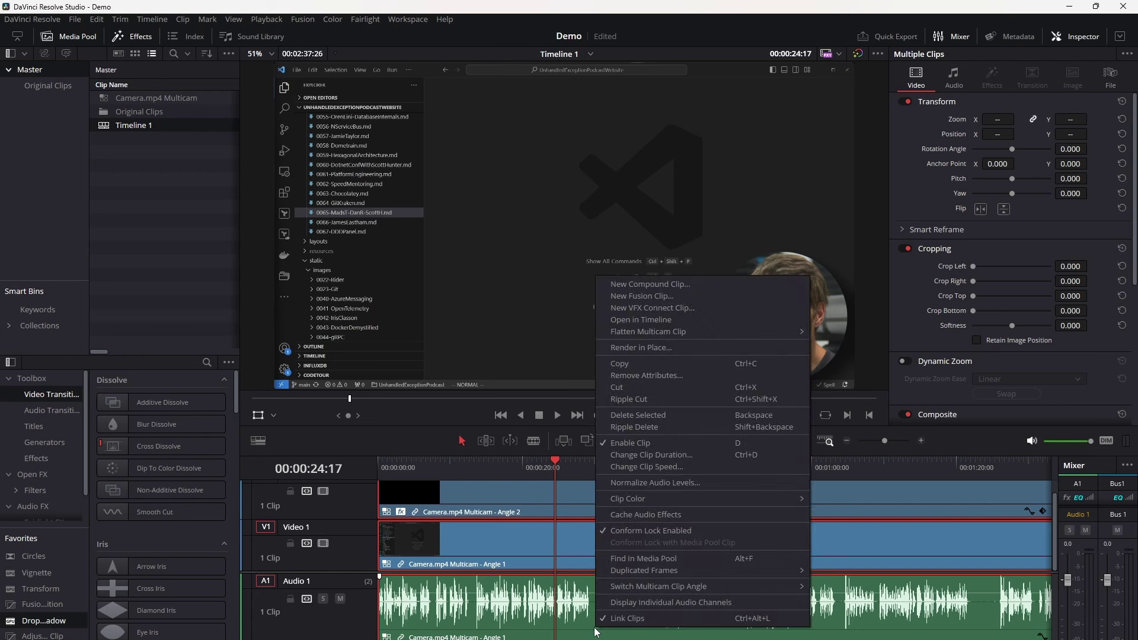
left_click(523, 561)
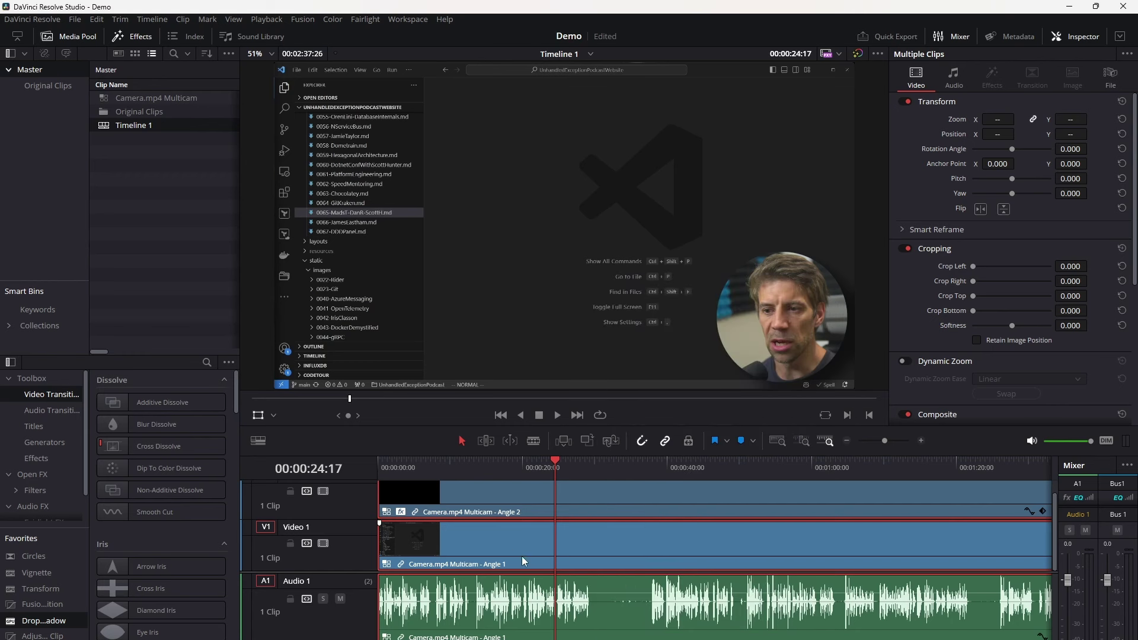
right_click(574, 538)
left_click(628, 528)
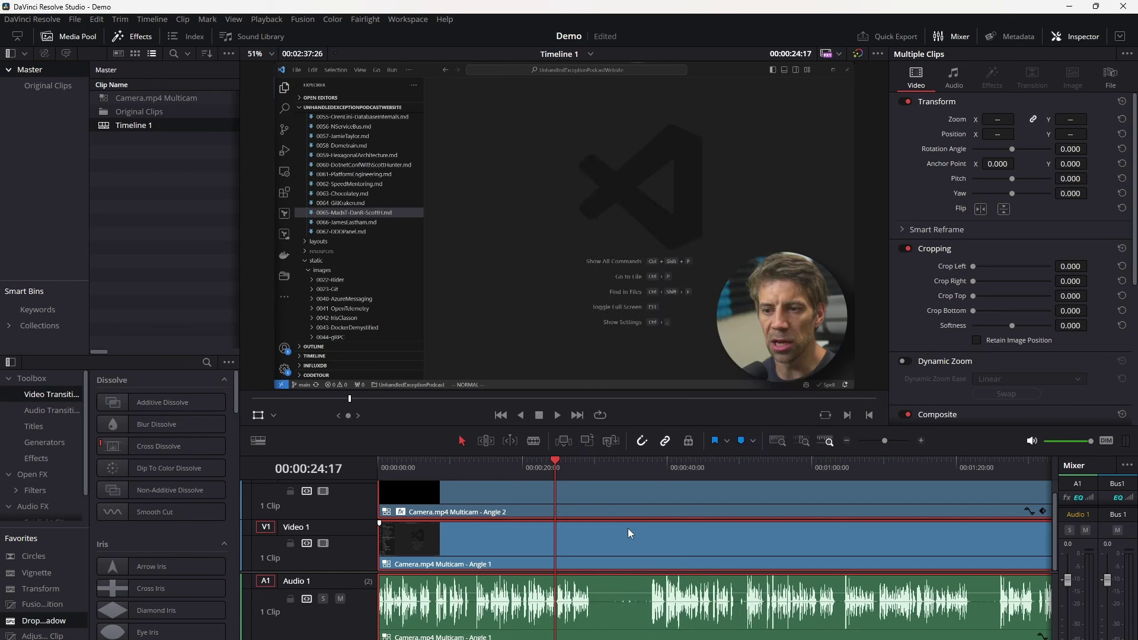
Switch the multicam angle of the Audio 1 clip to Angle 2.
right_click(600, 621)
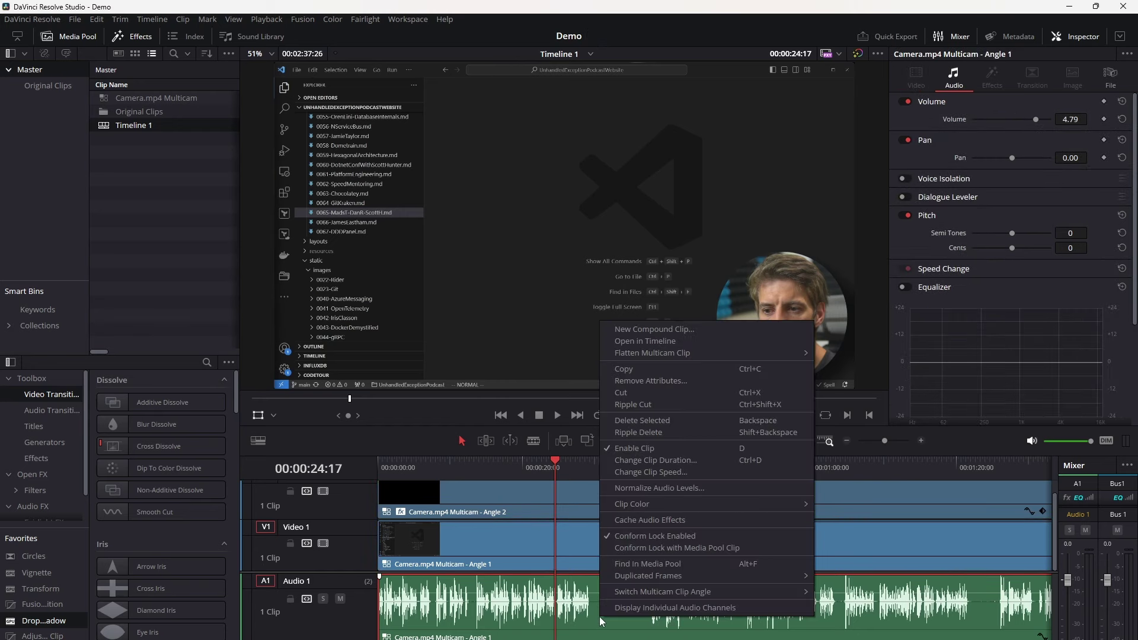
mouse_move(664, 593)
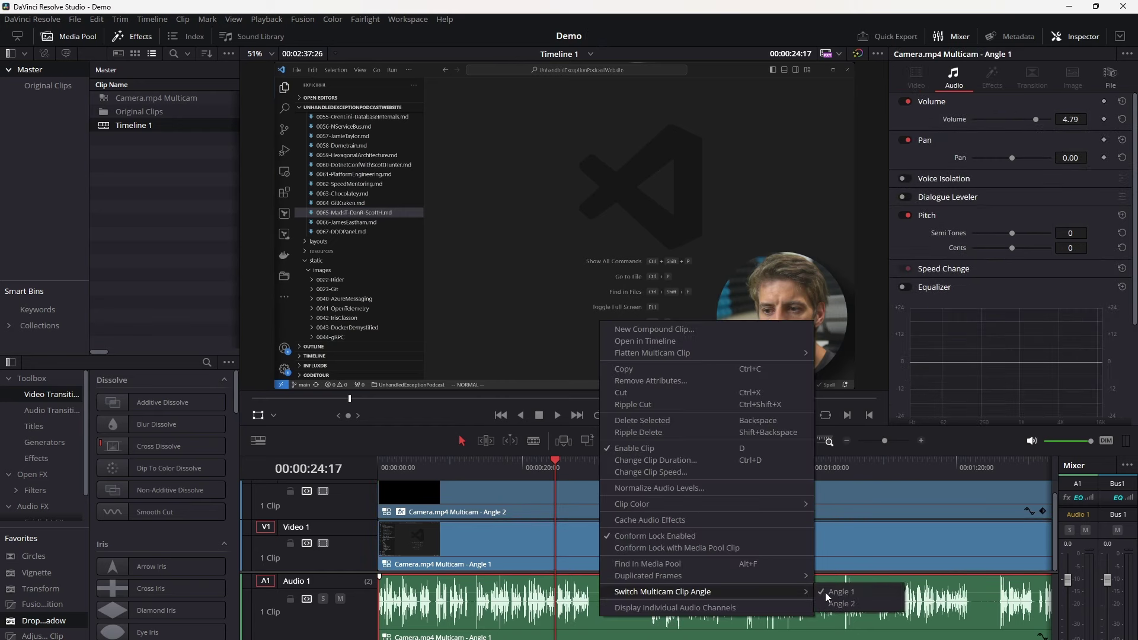
left_click(845, 603)
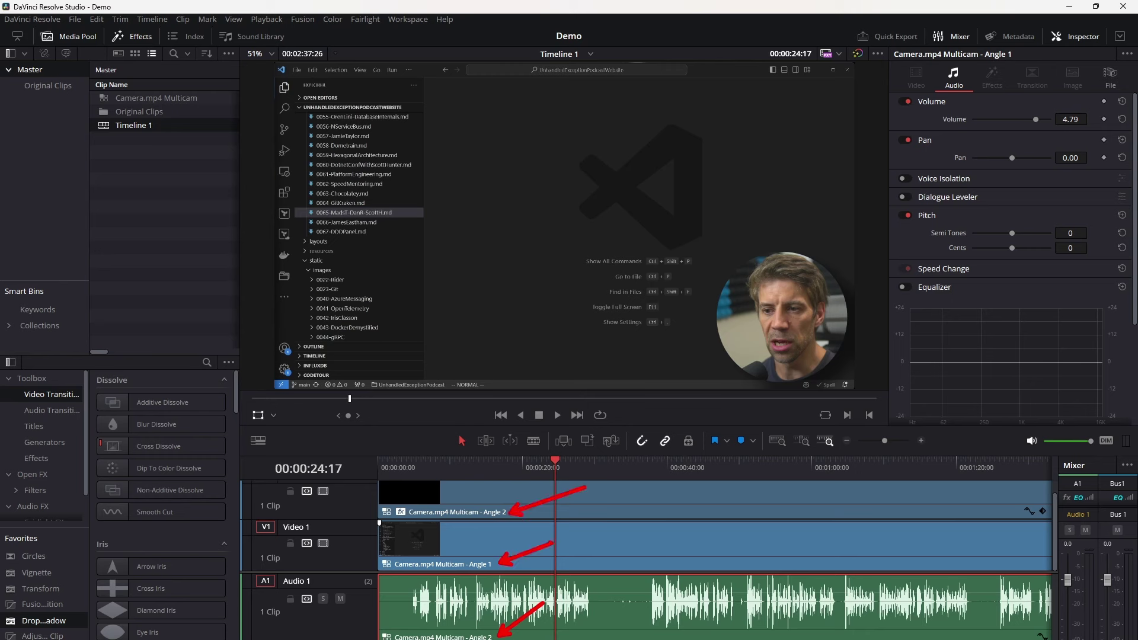
Select both multicam video clips and the Angle 2 audio clip and link them together.
left_click(605, 500)
left_click(596, 545)
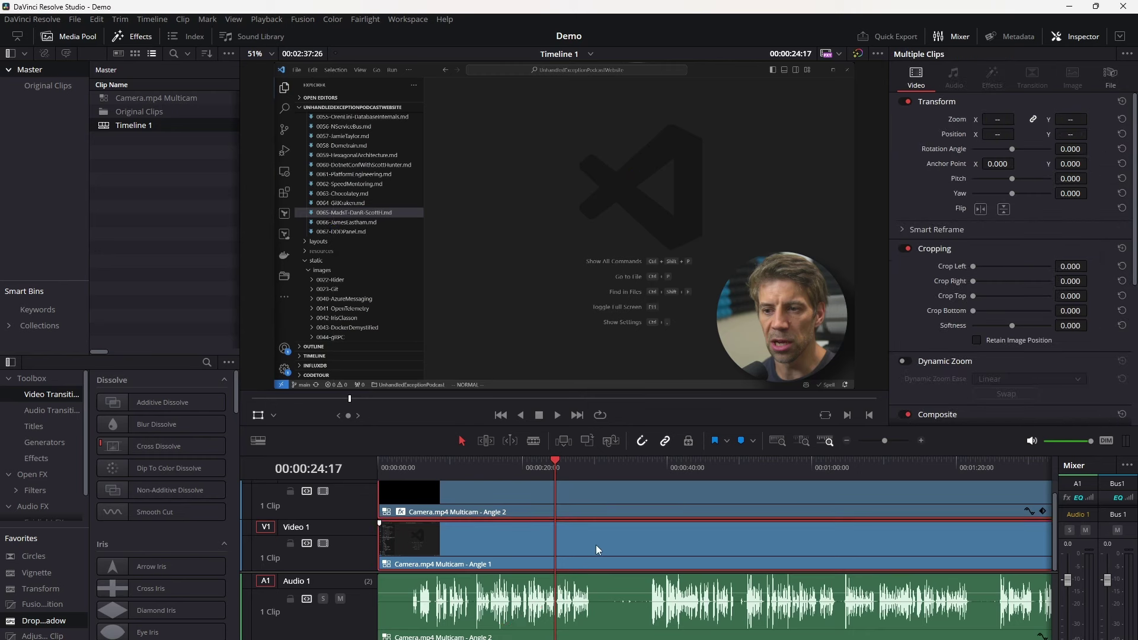
right_click(603, 614)
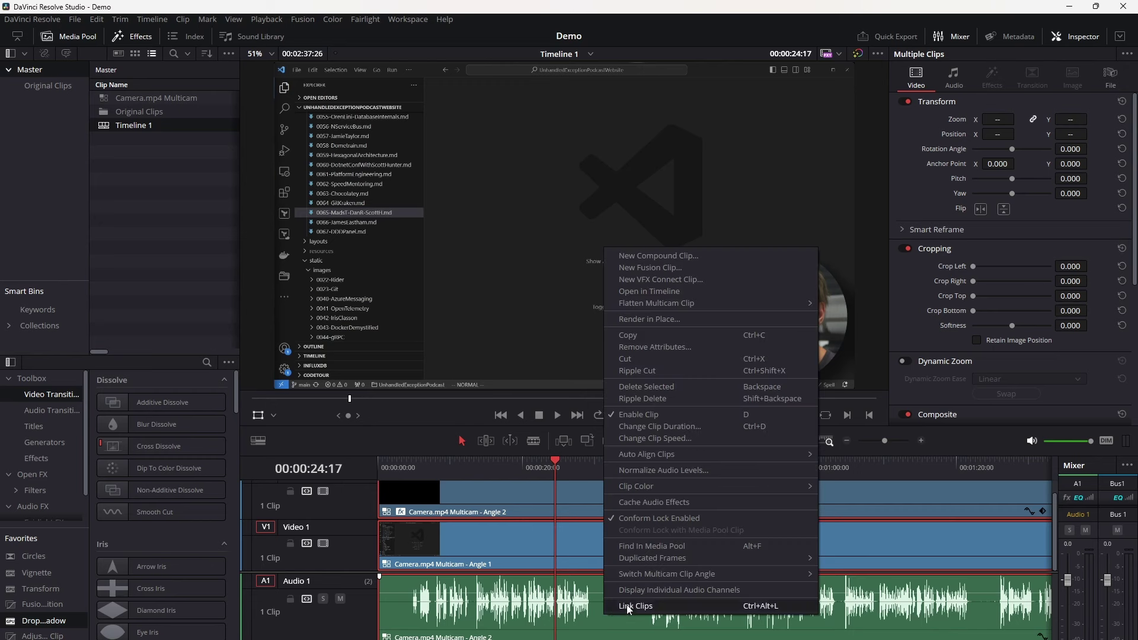
left_click(627, 604)
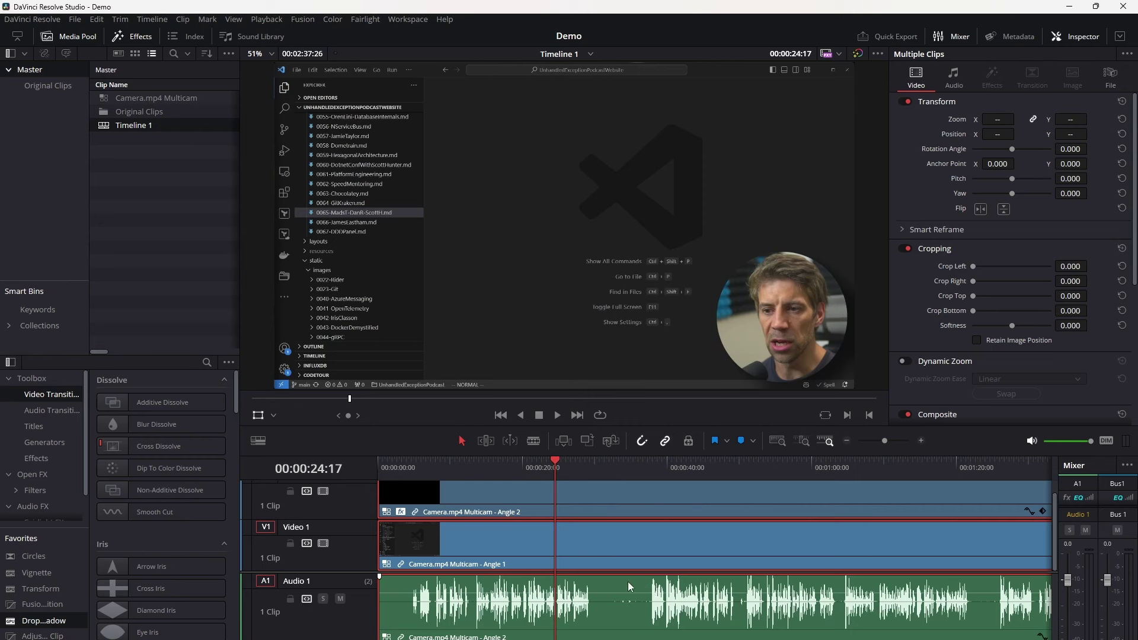
Place the playhead at 00:00:04:20, just before the speech starts in the audio waveform.
left_click_drag(439, 468, 411, 472)
key("space")
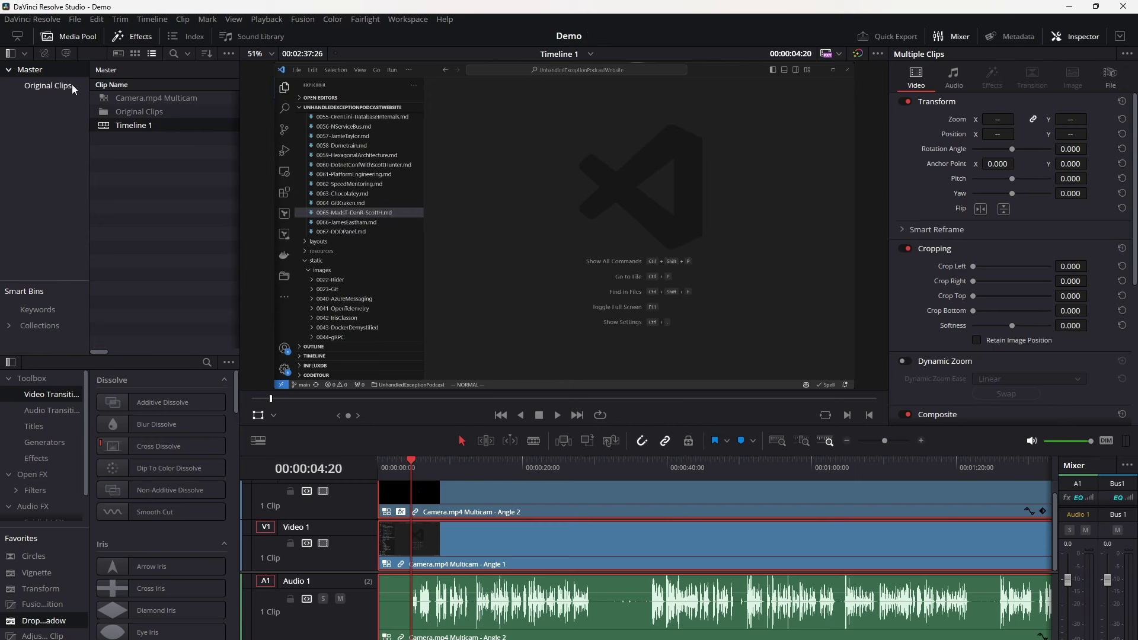
Look up the keystrokes assigned to Split Clip among the Timeline commands in Keyboard Customization.
left_click(33, 19)
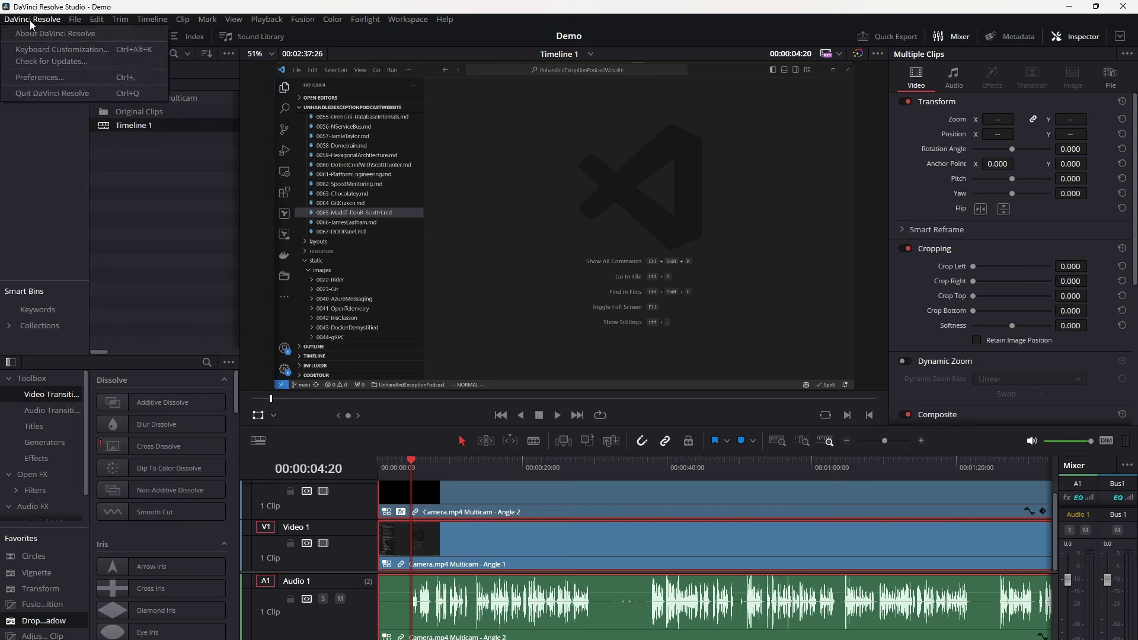
left_click(52, 51)
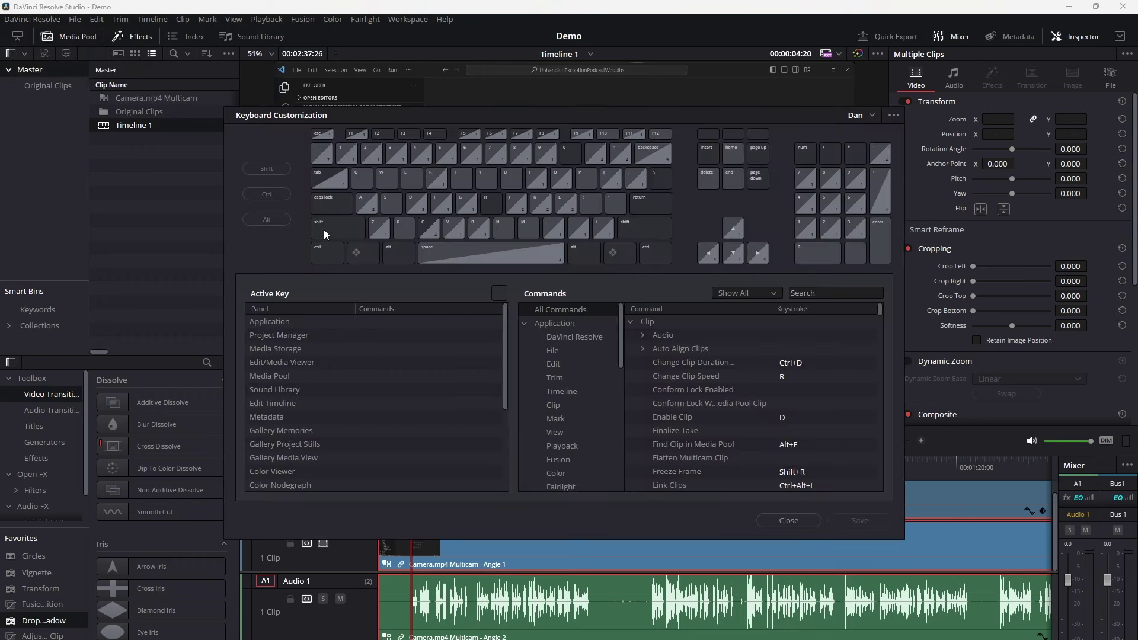
left_click(560, 392)
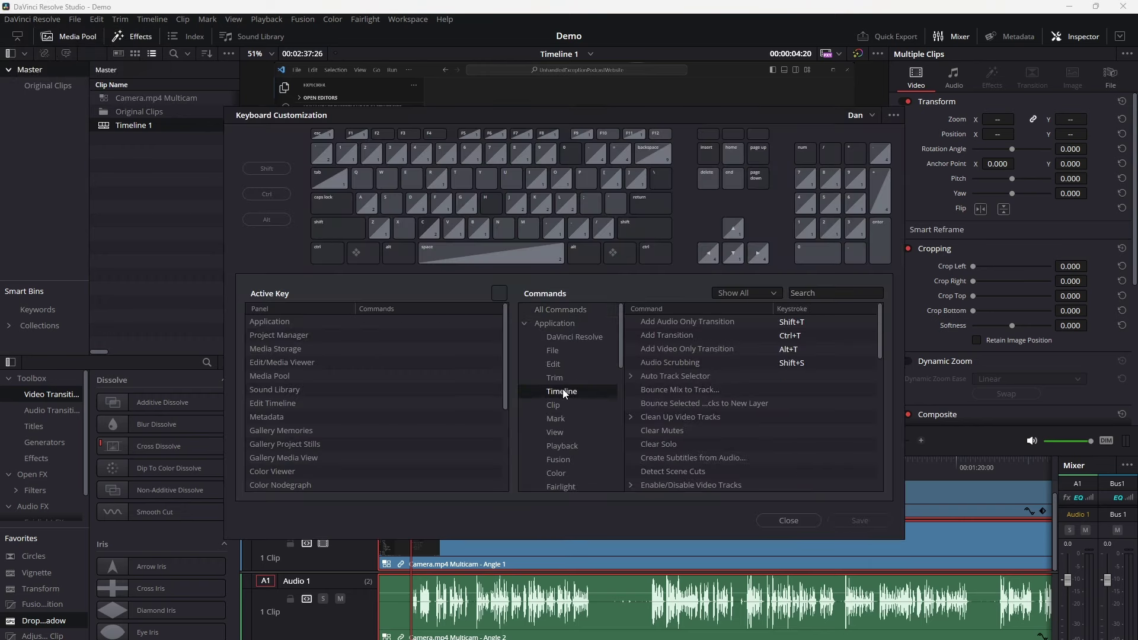
left_click_drag(879, 336, 882, 420)
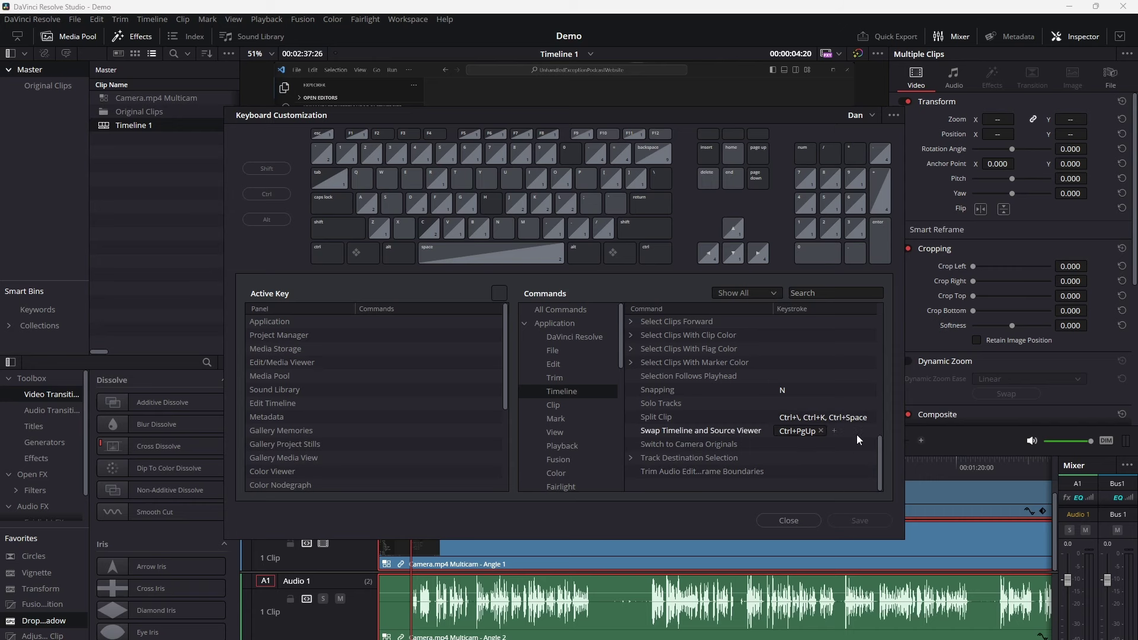
left_click(788, 520)
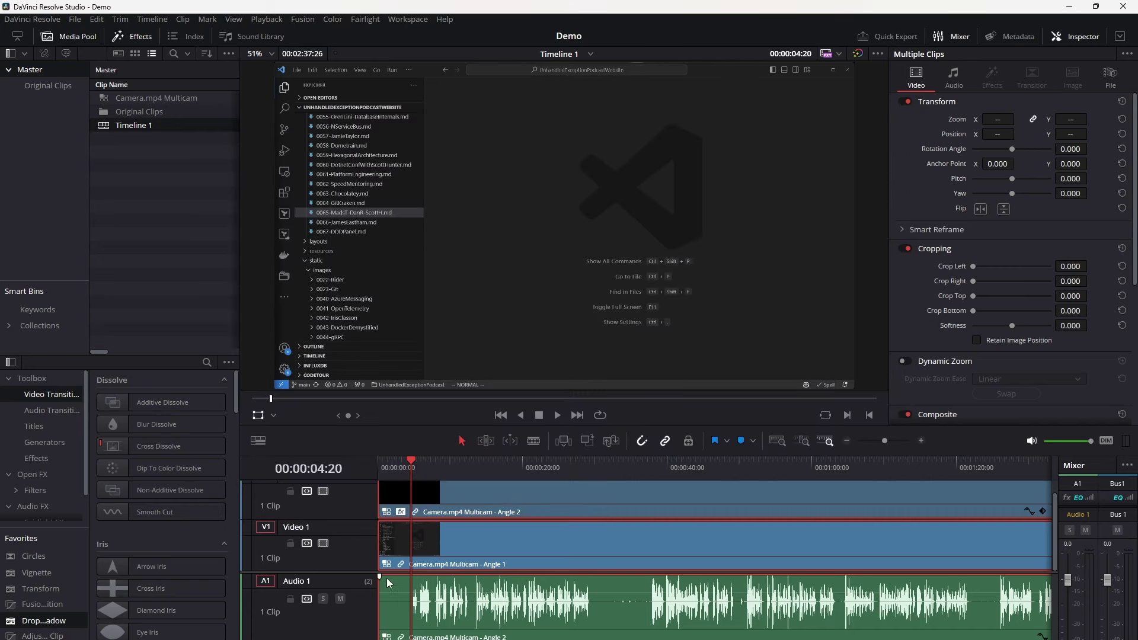
Split the linked clips at 00:00:04:20, ripple delete the leading section and play the trimmed timeline from the start.
key("ctrl+backslash")
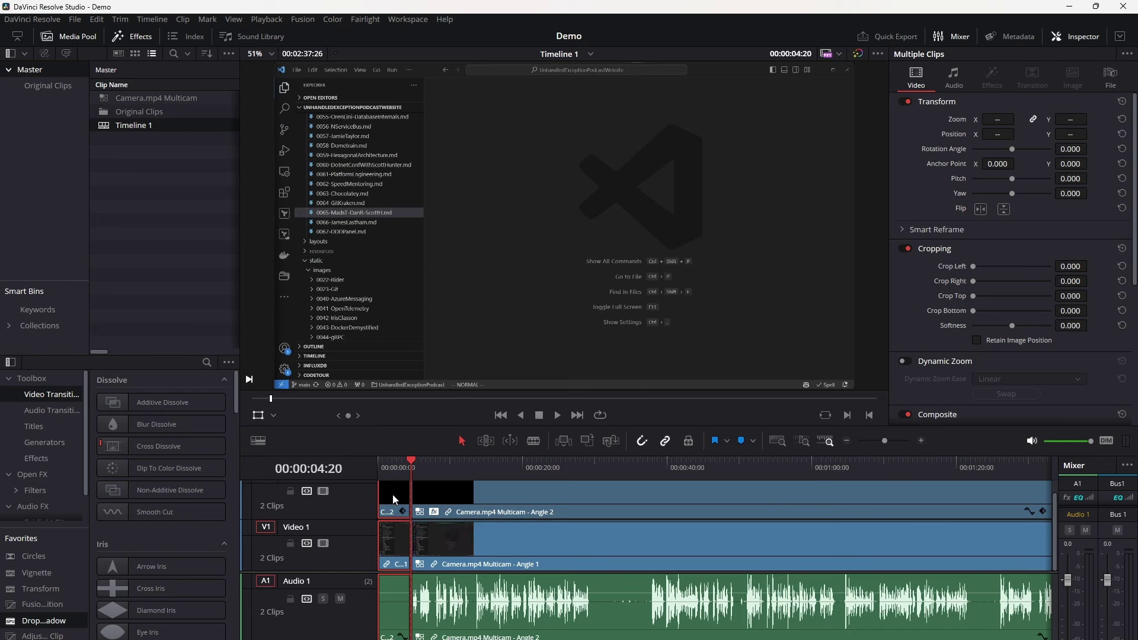
key("Delete")
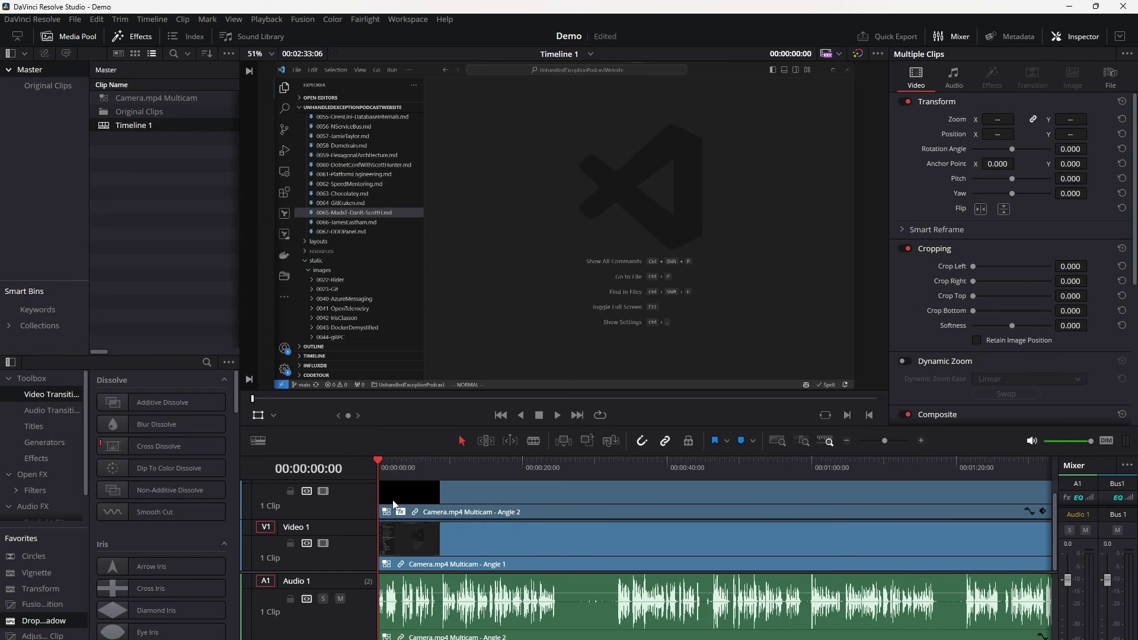
key("space")
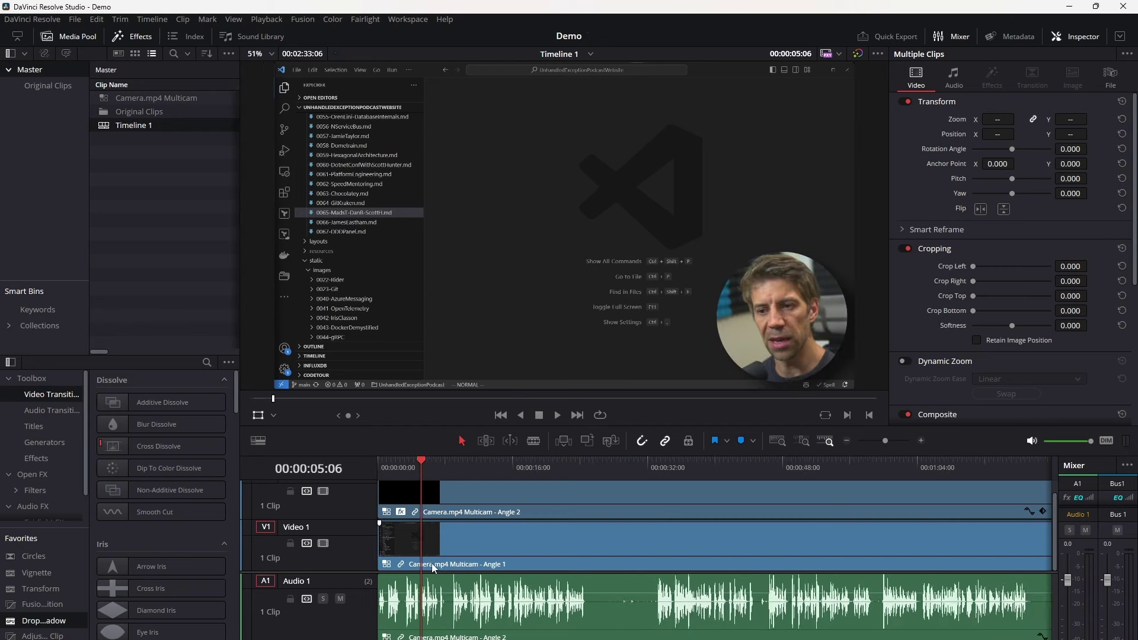
scroll(431, 562, "up", 3)
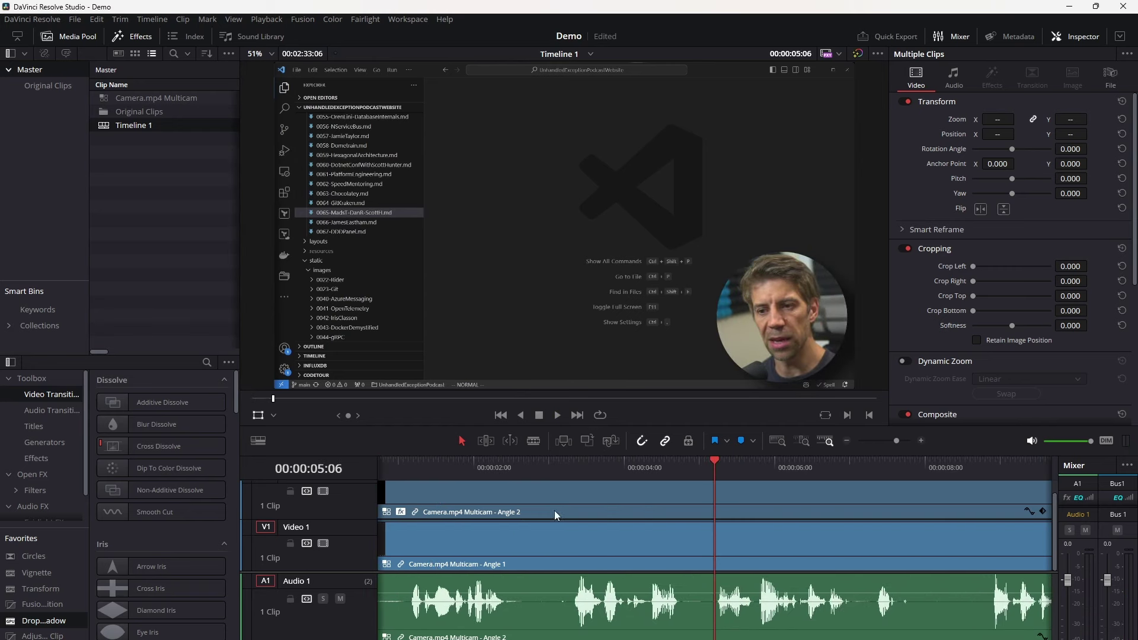
Play from the start, split the linked clips at 00:00:02:18 and ripple delete the silence up to about 00:00:03:09.
left_click_drag(713, 464, 378, 477)
key("space")
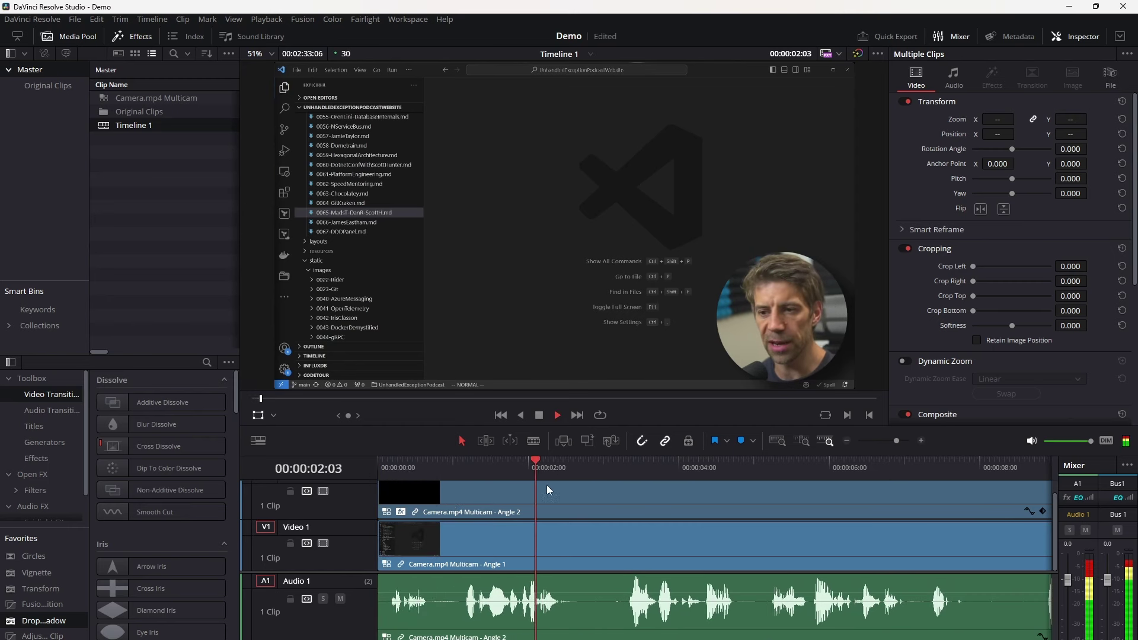
key("space")
key("ctrl+b")
left_click(628, 461)
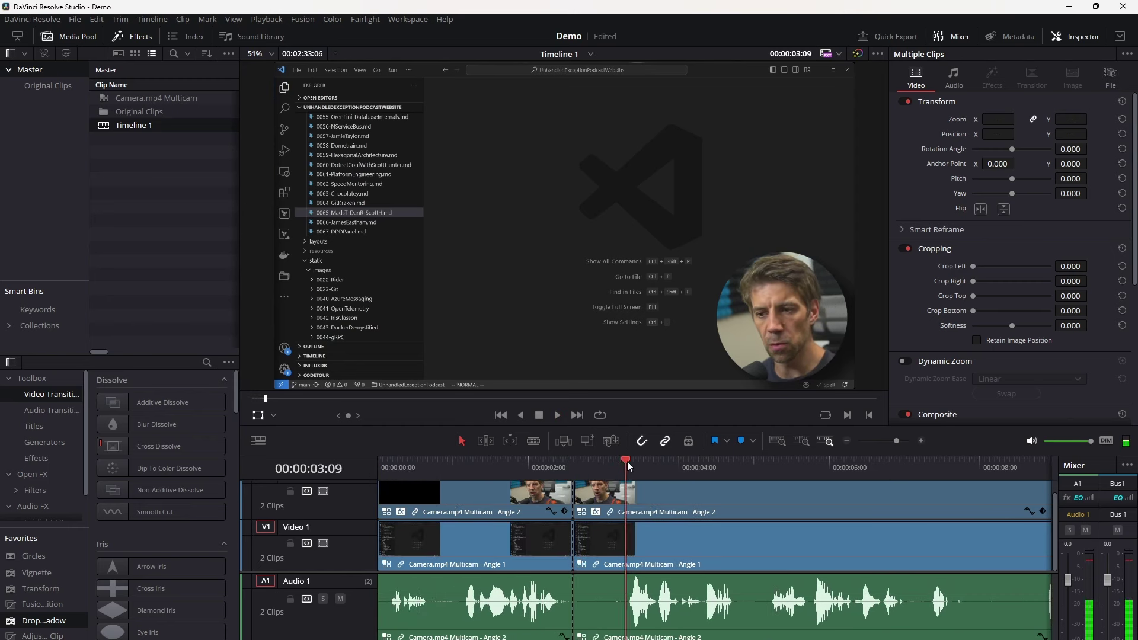
key("Up")
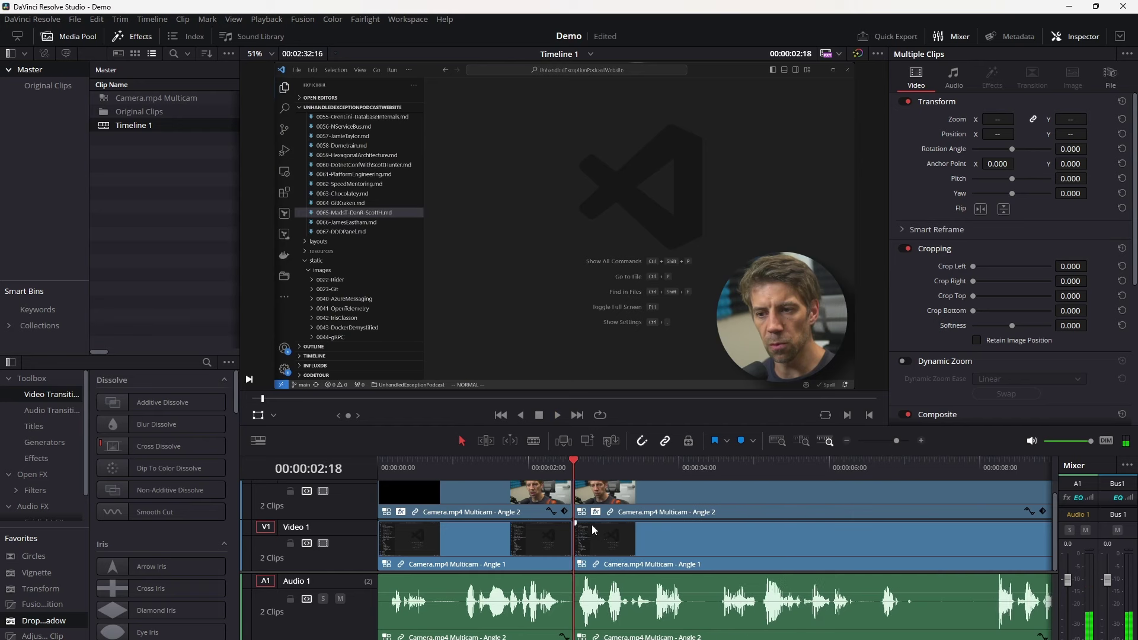
Play across the cut at 00:00:02:18 to check it and save the project.
key("space")
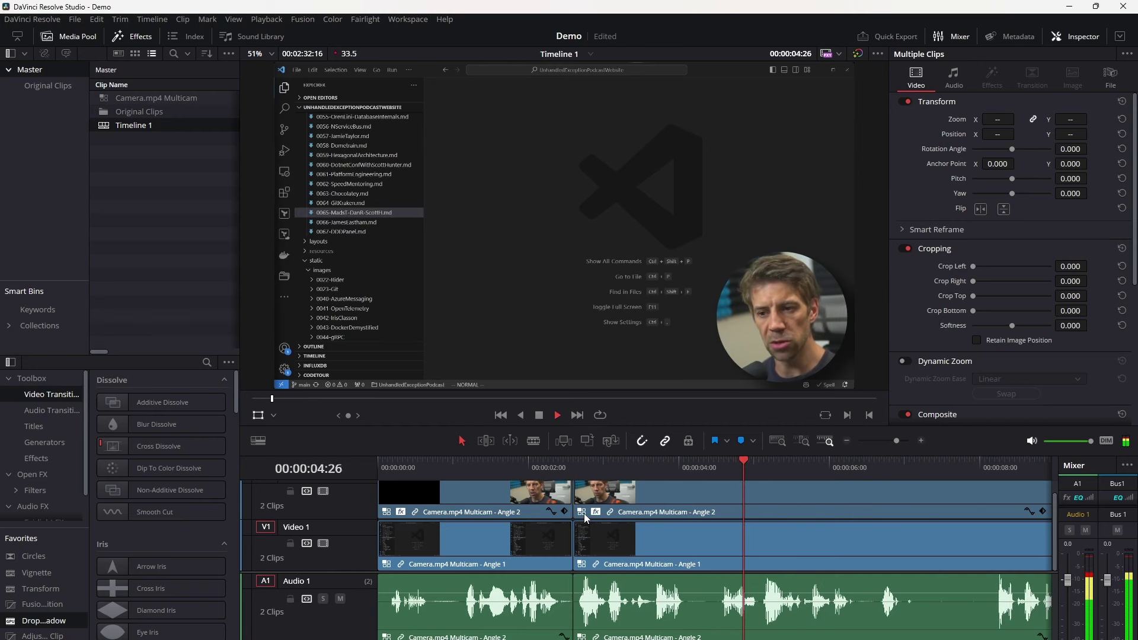
key("space")
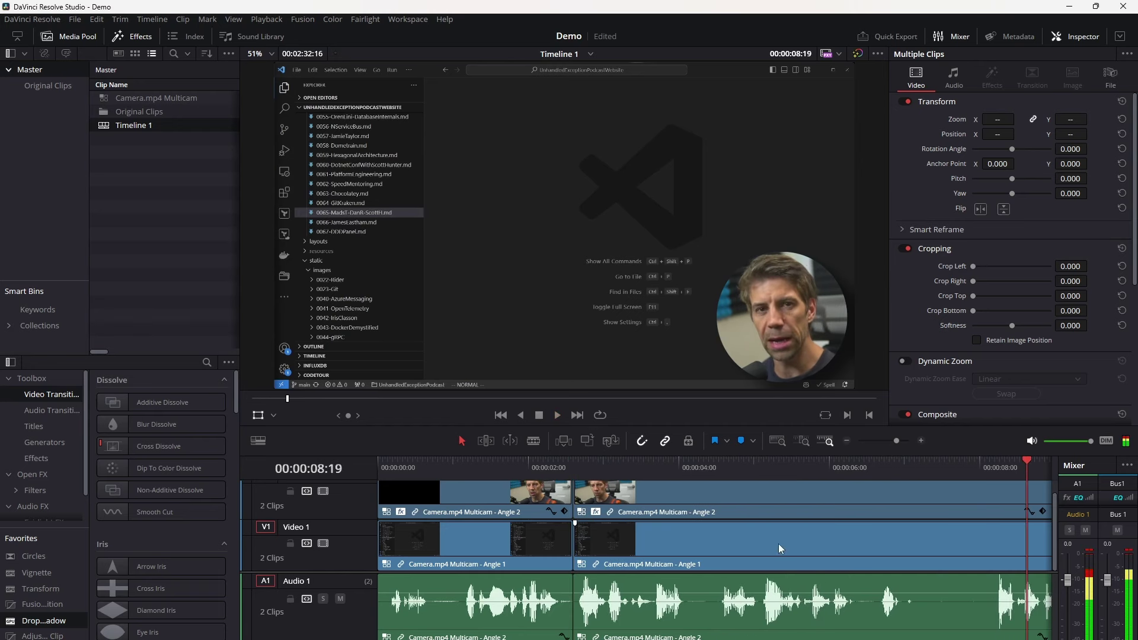
key("ctrl+s")
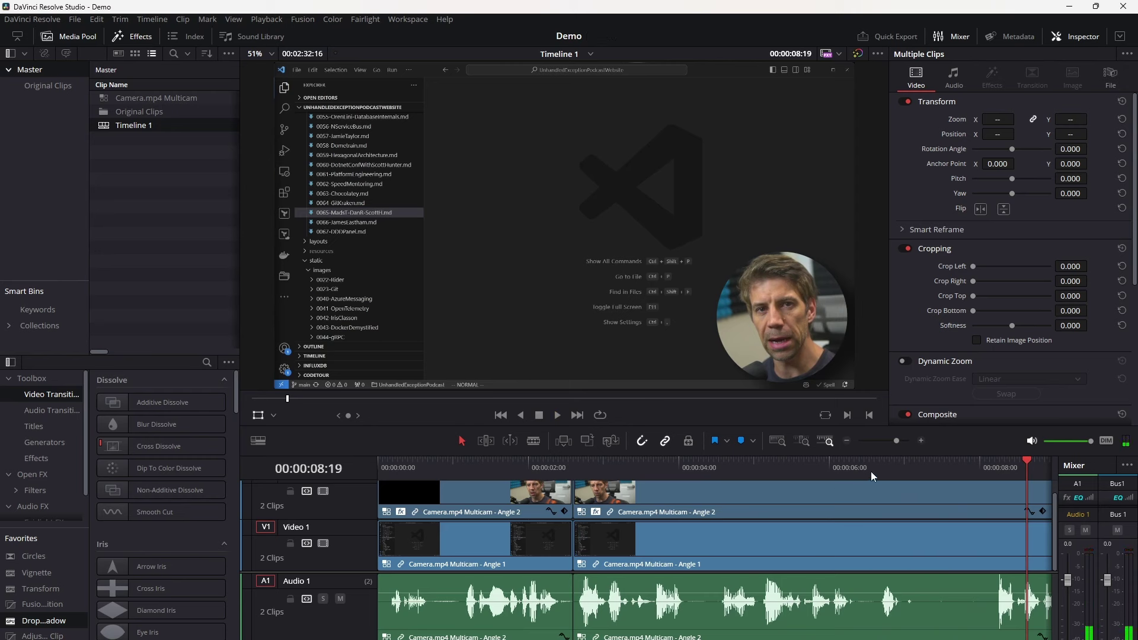
Split the linked clips at 00:00:06:14 and ripple delete the unwanted section up to about 00:00:08:02.
left_click_drag(820, 475, 801, 478)
key("space")
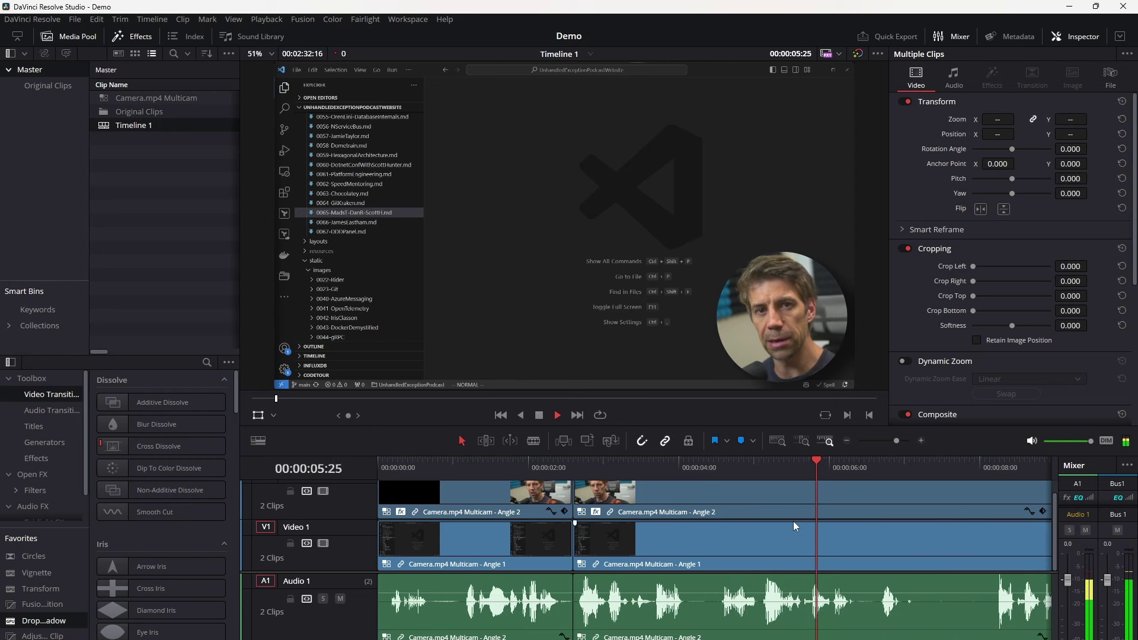
key("space")
key("ctrl+b")
left_click(983, 459)
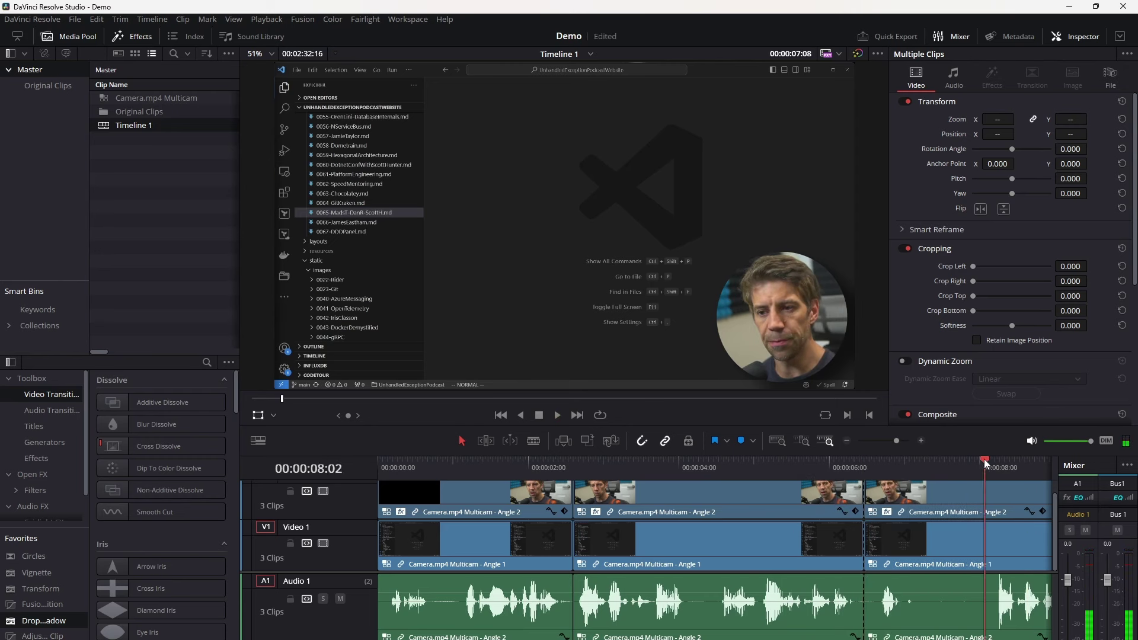
left_click(916, 520)
key("Up")
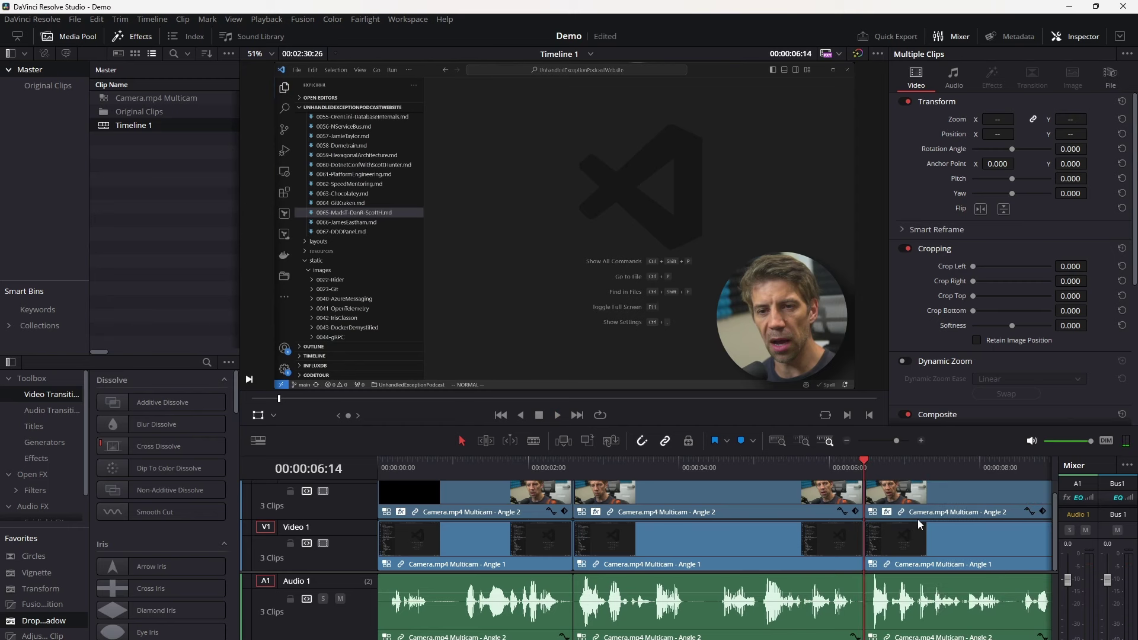
Save the project and play across the cut at 00:00:06:14 to check it.
key("ctrl+s")
key("slash")
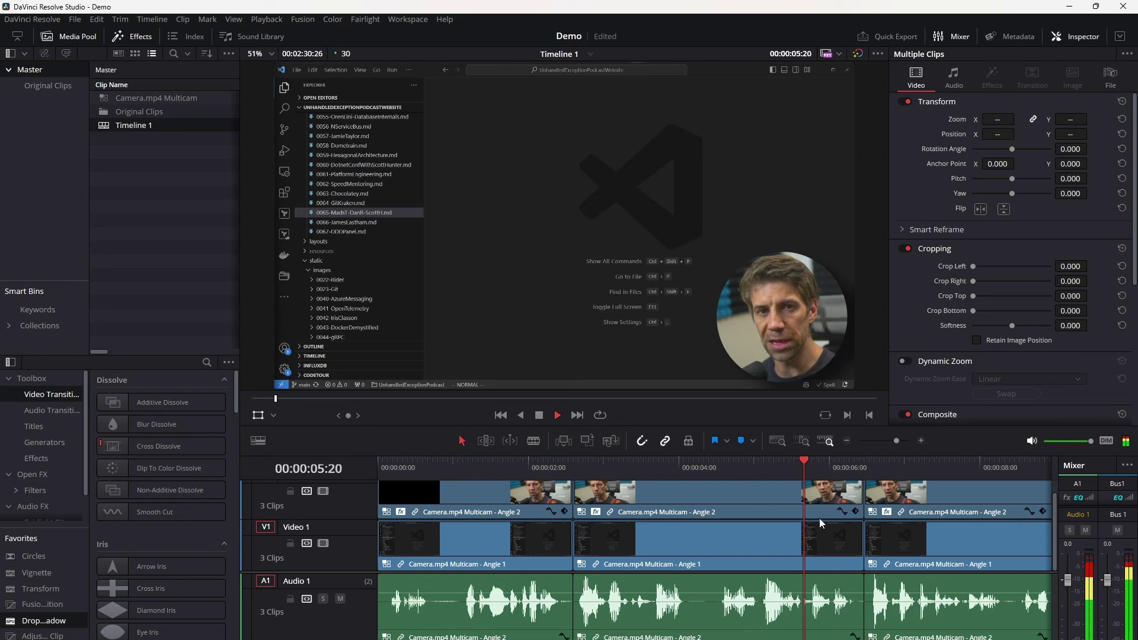
key("space")
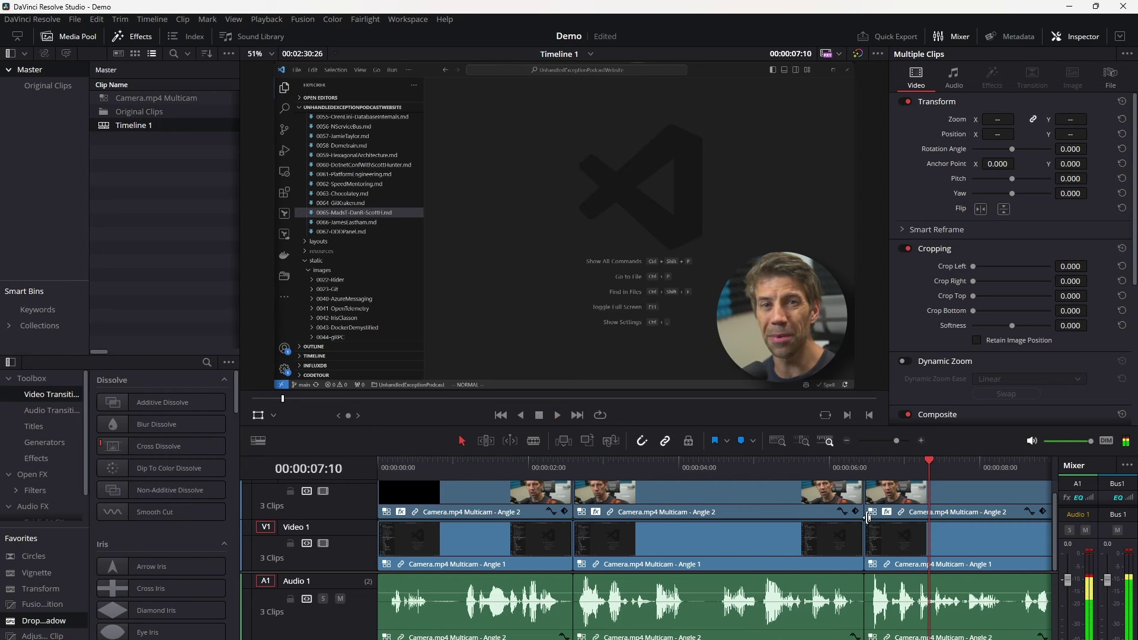
Split the linked clips at 00:00:06:10 and ripple delete the short piece between this point and the existing cut.
left_click(866, 465)
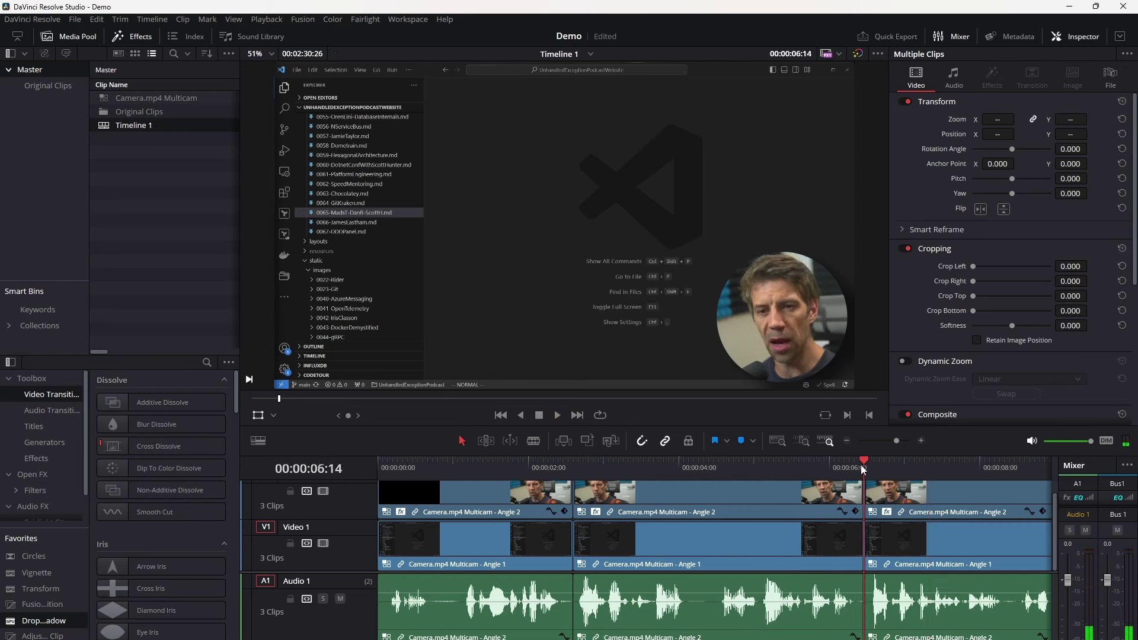
left_click_drag(852, 464, 842, 475)
key("ctrl+b")
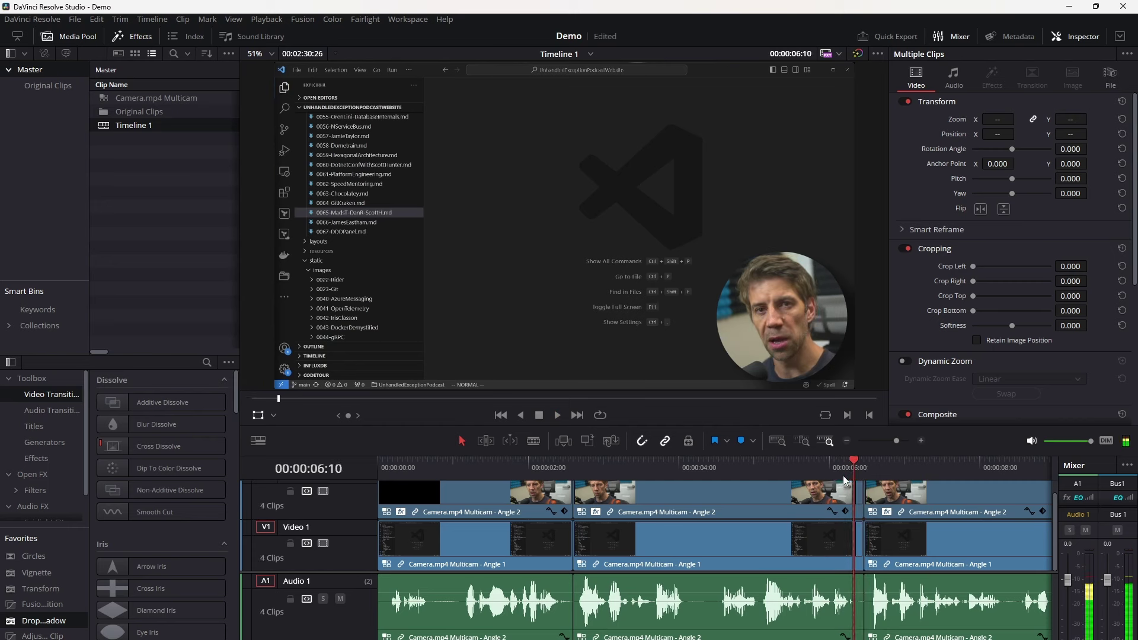
left_click(862, 495)
key("BackSpace")
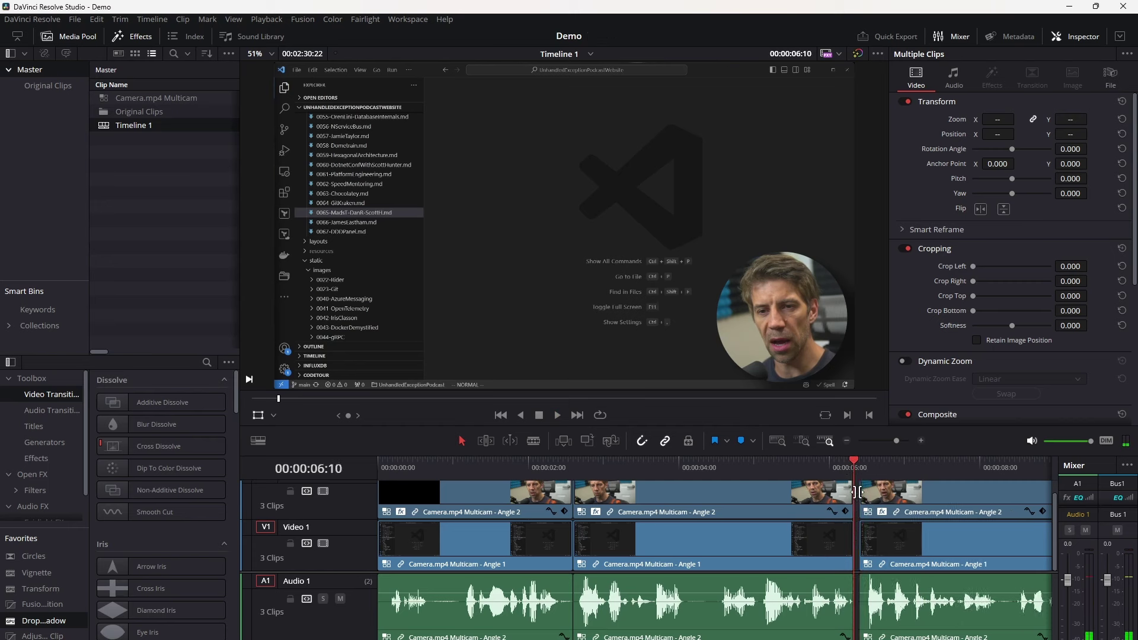
Play across the tightened cut at 00:00:06:10 from slightly before it.
left_click(773, 470)
key("space")
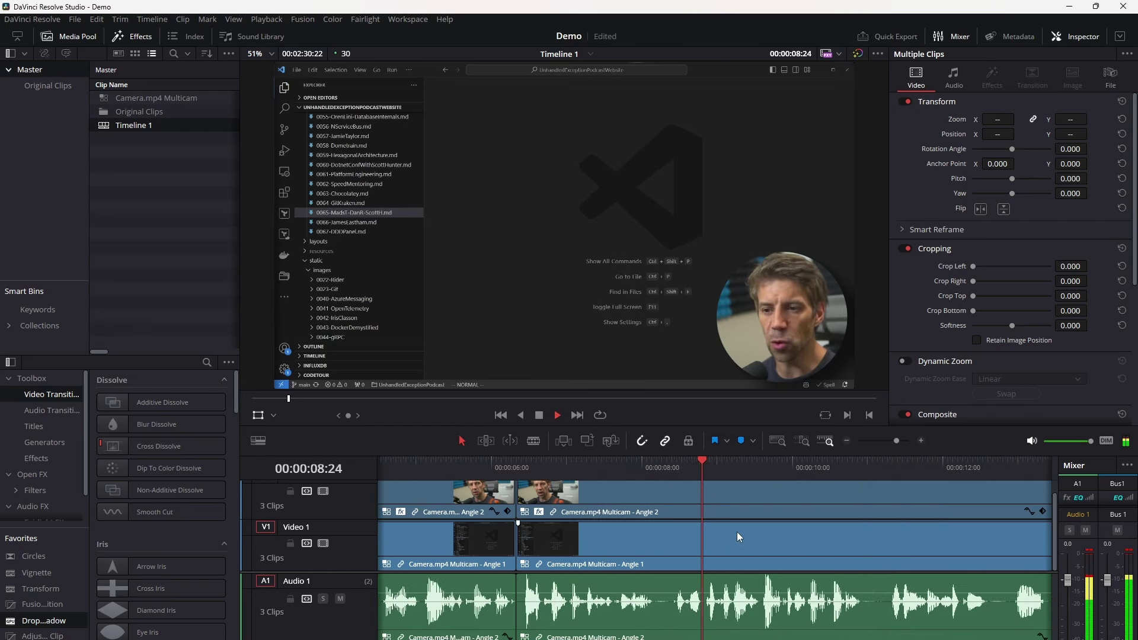
key("space")
Split the linked clips at 00:00:22:06, where the long pause in the speech begins.
key("shift+z")
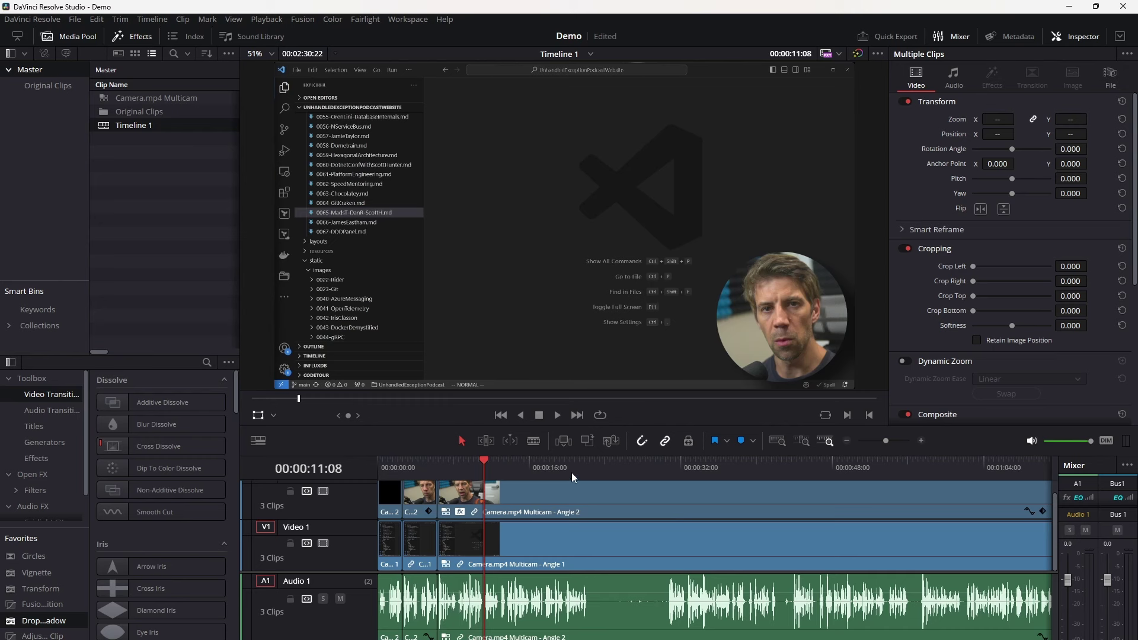
left_click(587, 465)
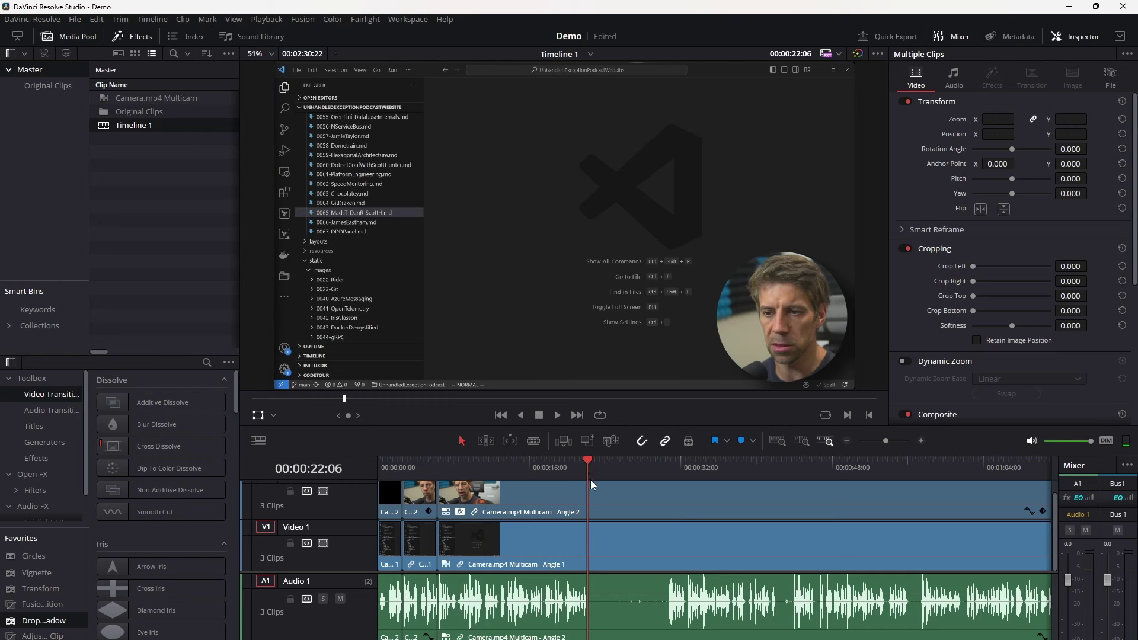
key("ctrl+b")
Try to split the linked clips where speech resumes after the long pause, and undo that split.
left_click_drag(592, 471, 666, 461)
key("ctrl+b")
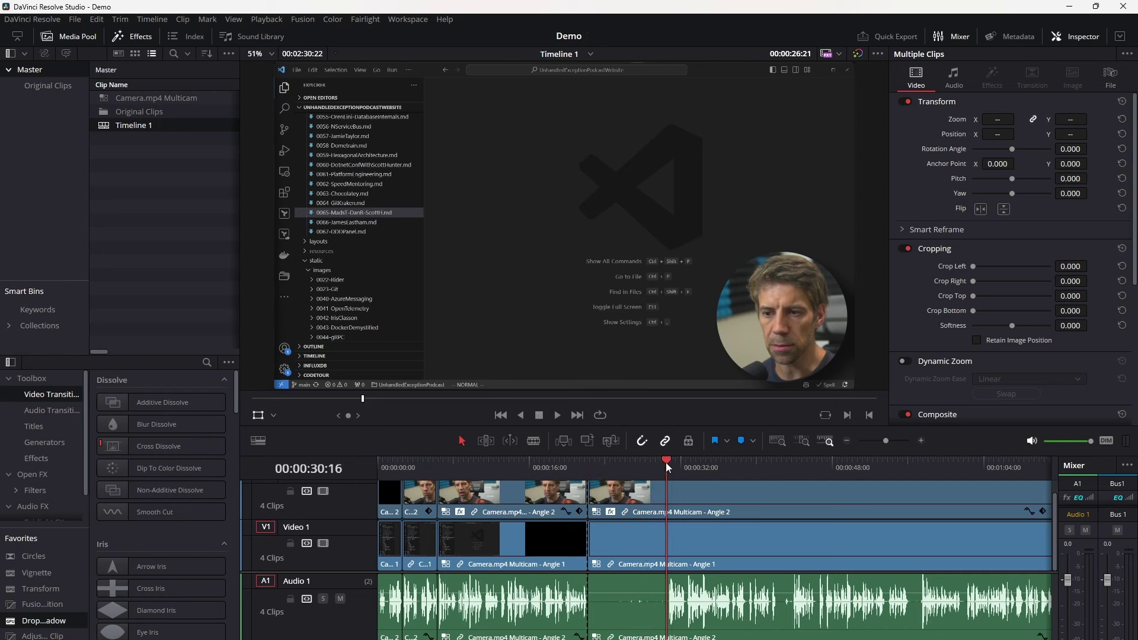
key("space")
left_click(670, 468)
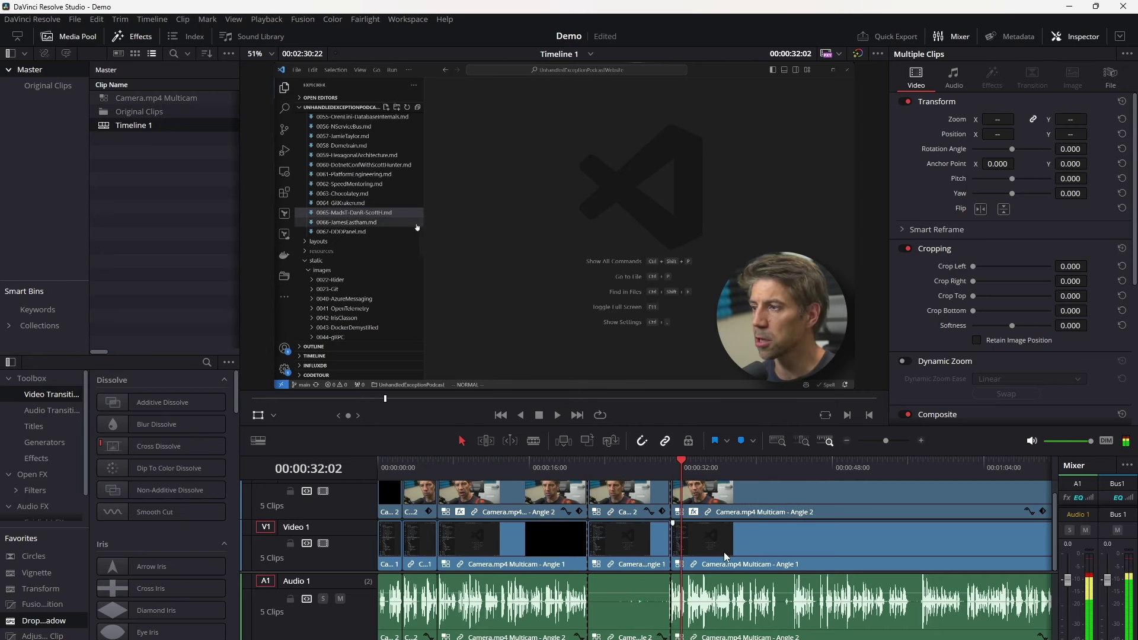
key("ctrl+z")
Split the linked clips at 00:00:30:20 and ripple delete the silent section between the two splits.
left_click(667, 468)
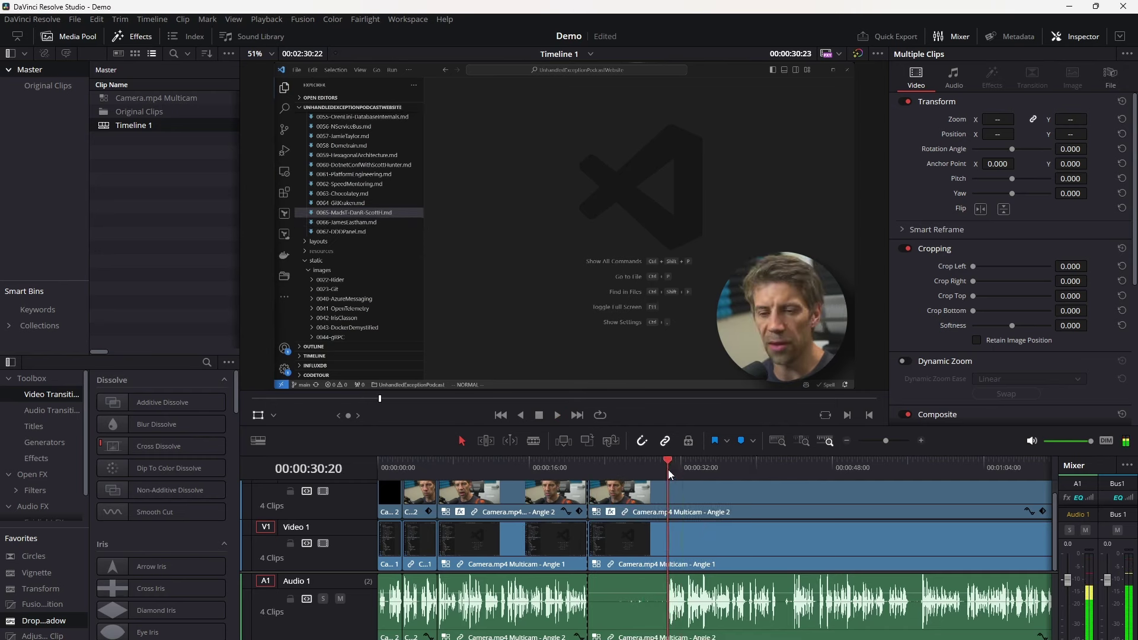
key("ctrl+b")
left_click(659, 557)
key("Delete")
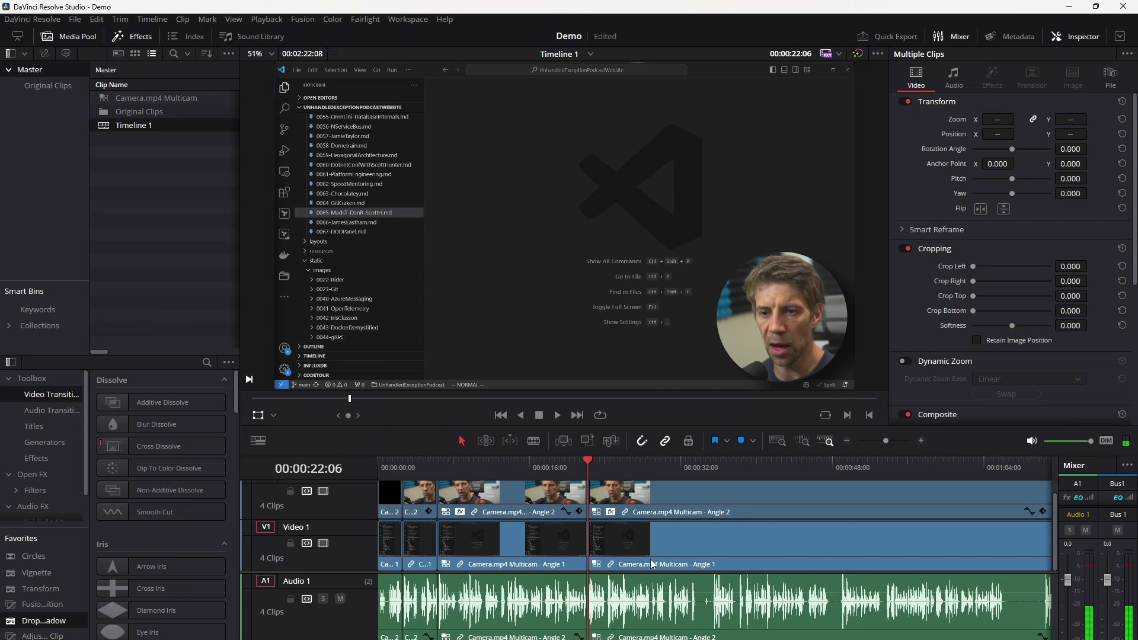
Play the timeline across the cut at 00:00:22:06 to check the join.
key("space")
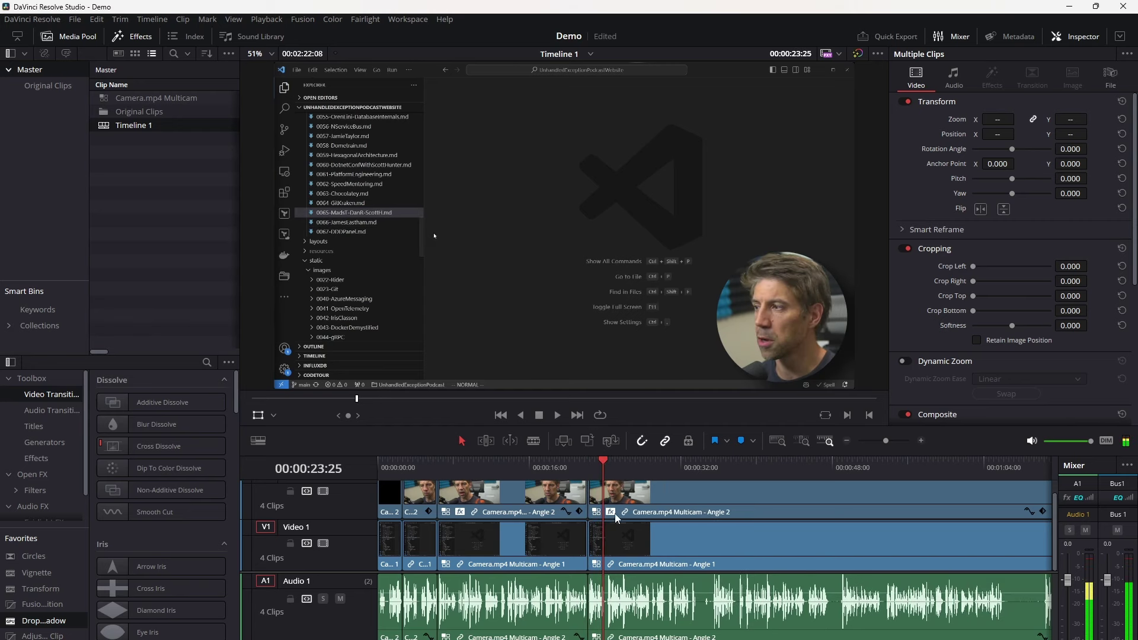
left_click(568, 464)
key("space")
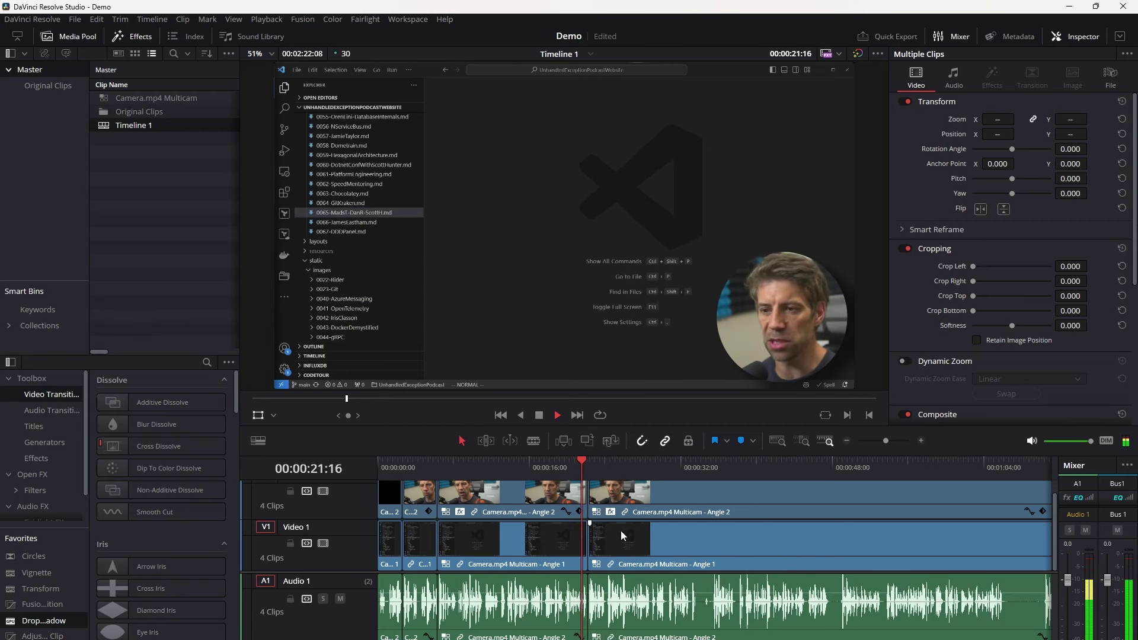
key("space")
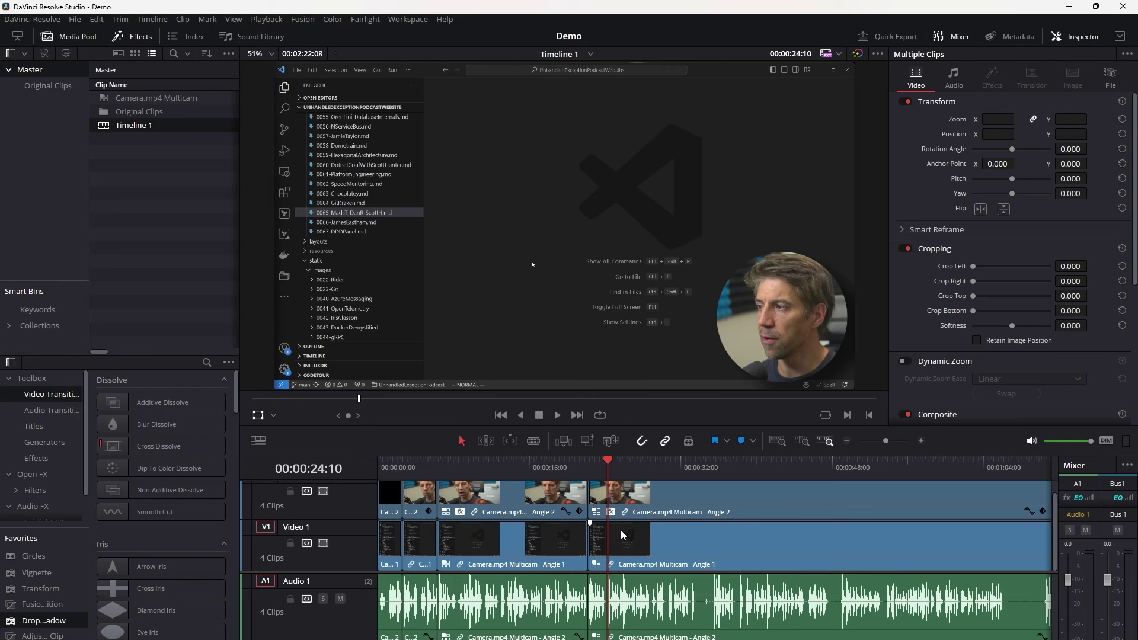
Add a video track directly above Video 1, between the screen and camera clips.
right_click(360, 532)
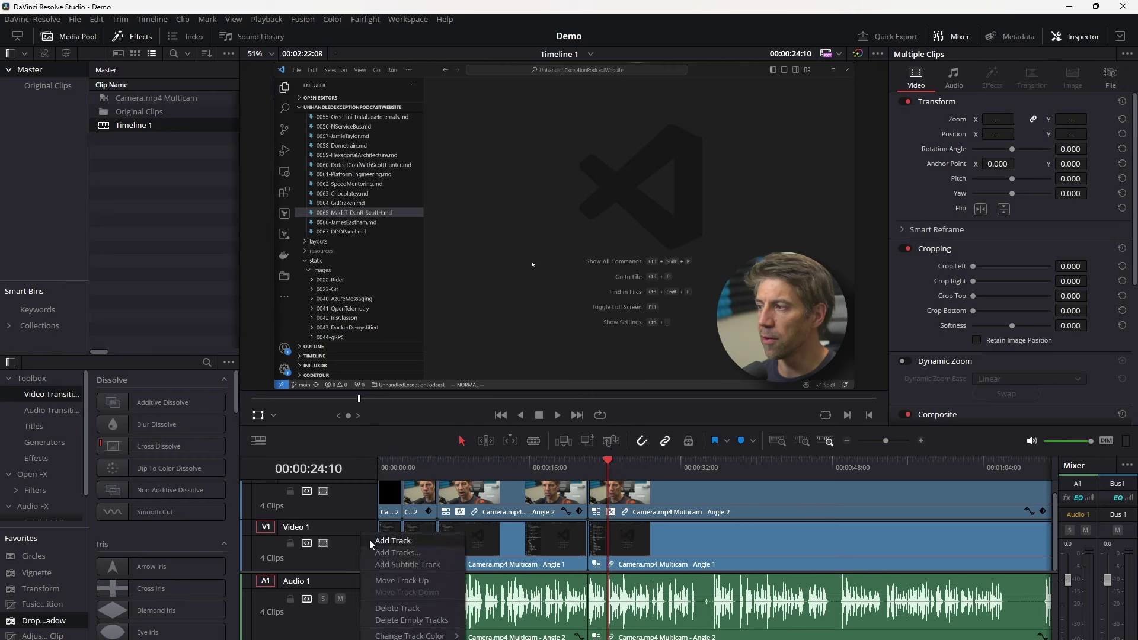
left_click(392, 540)
scroll(483, 533, "down", 1)
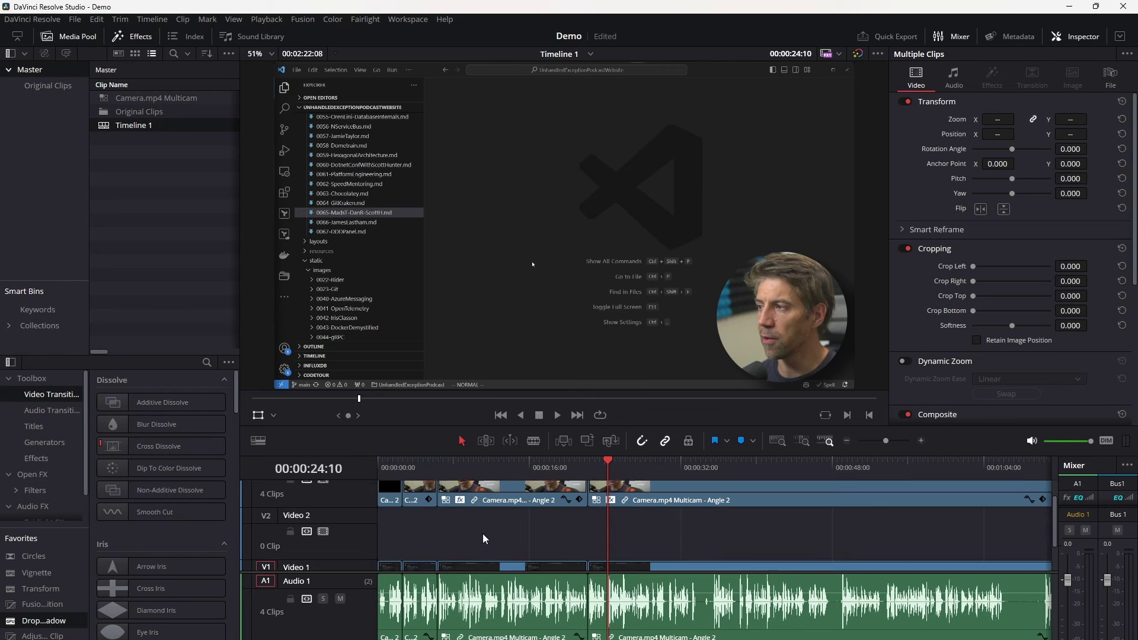
scroll(482, 533, "down", 2)
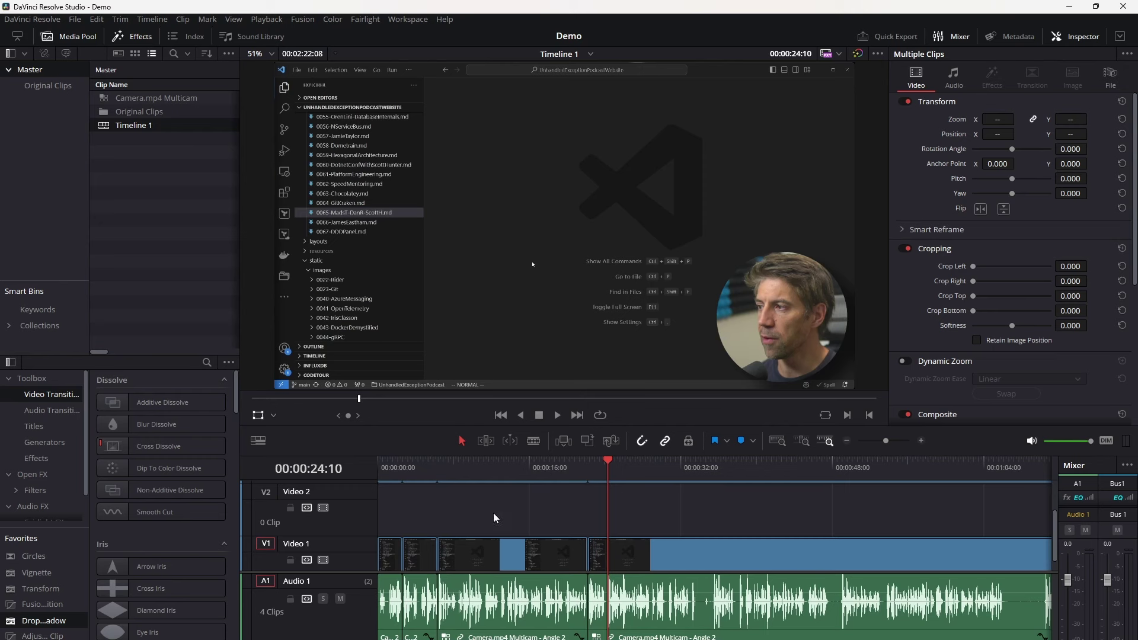
scroll(482, 521, "up", 2)
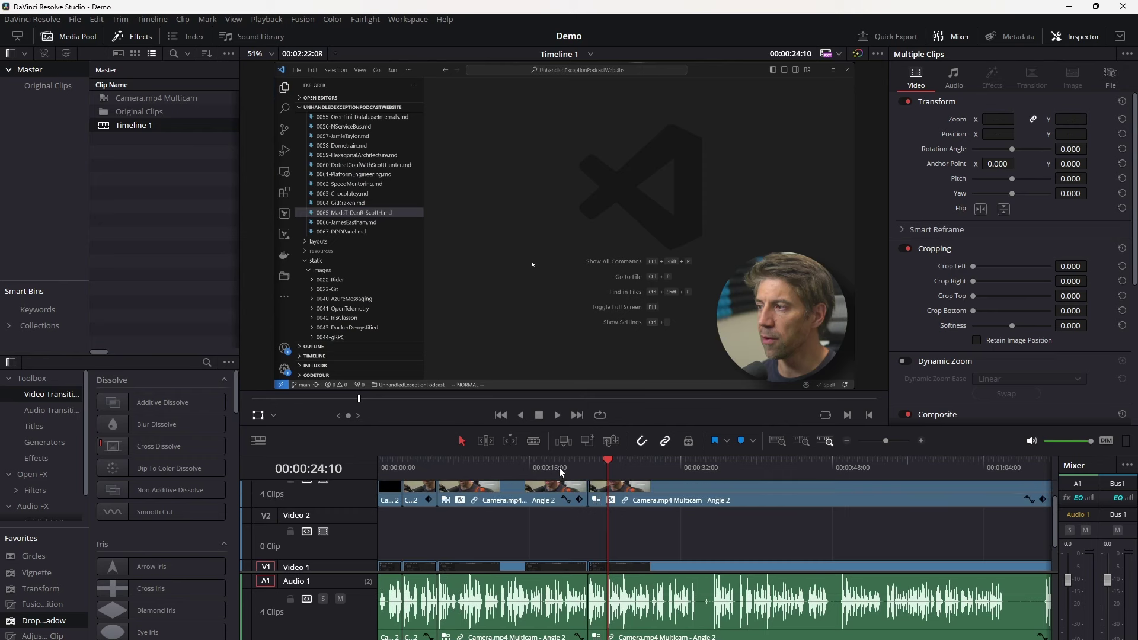
Place an Adjustment Clip on the Video 2 track, starting at 00:00:01:28.
left_click_drag(559, 467, 371, 465)
key("space")
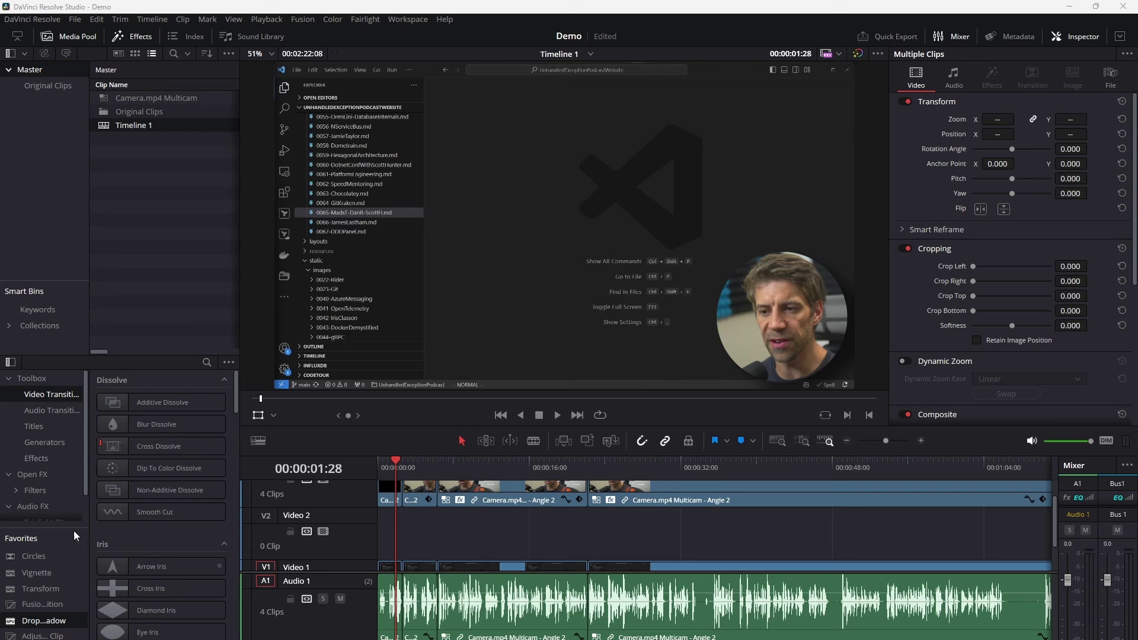
left_click(43, 635)
left_click_drag(35, 637, 406, 550)
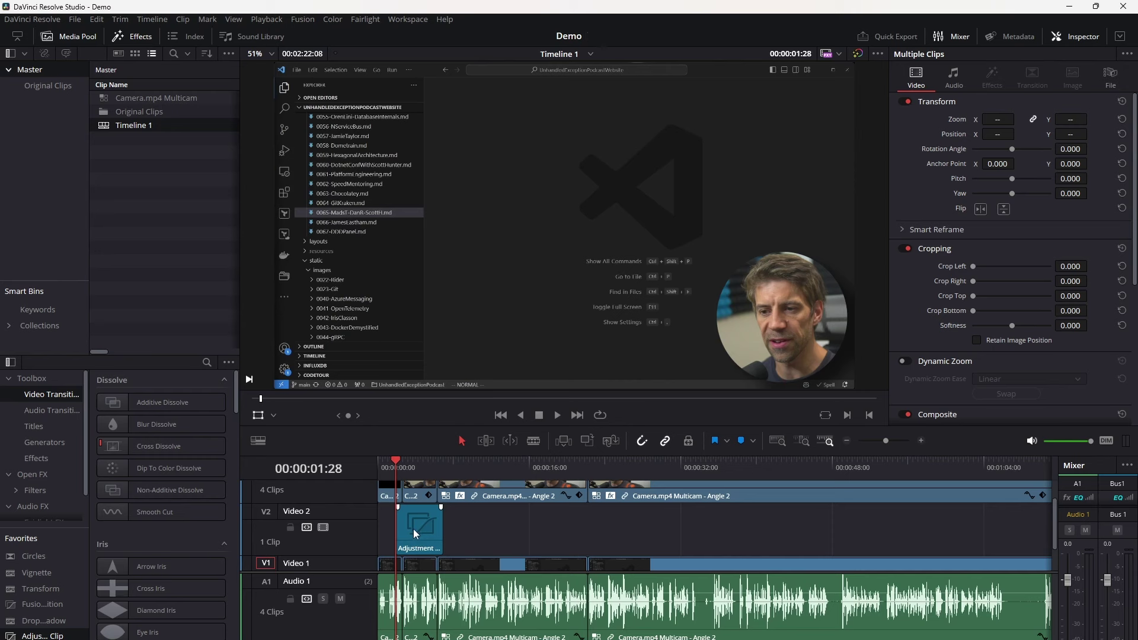
Set the adjustment clip's zoom to 1.470 and its position to X 464.537, Y -264.610 to frame the file explorer.
left_click(413, 532)
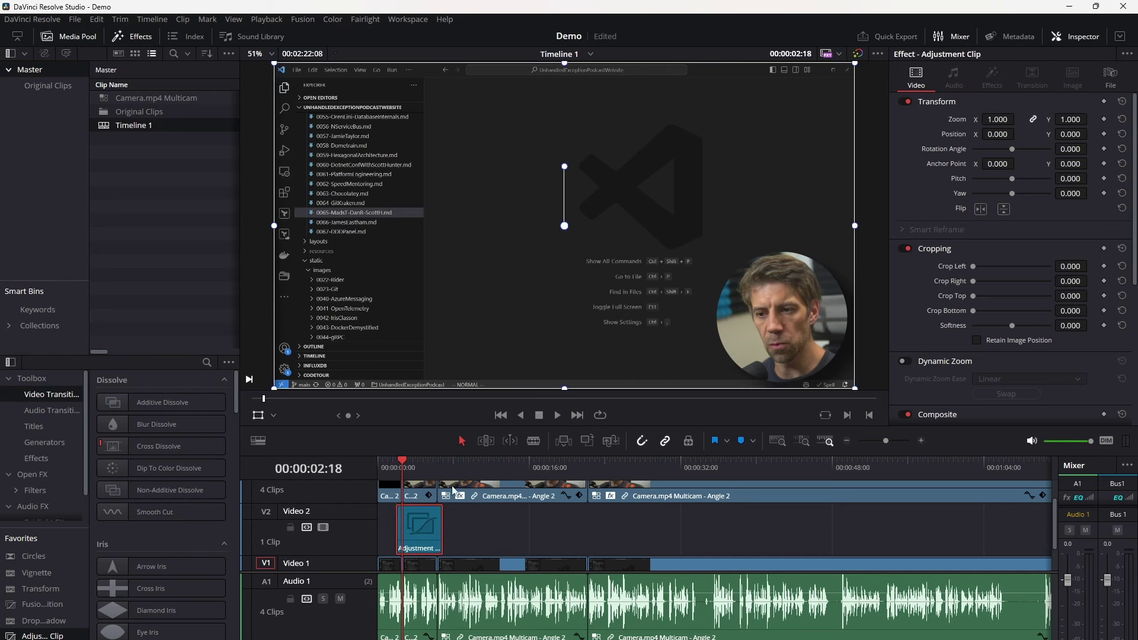
mouse_move(433, 513)
left_click_drag(998, 120, 1019, 119)
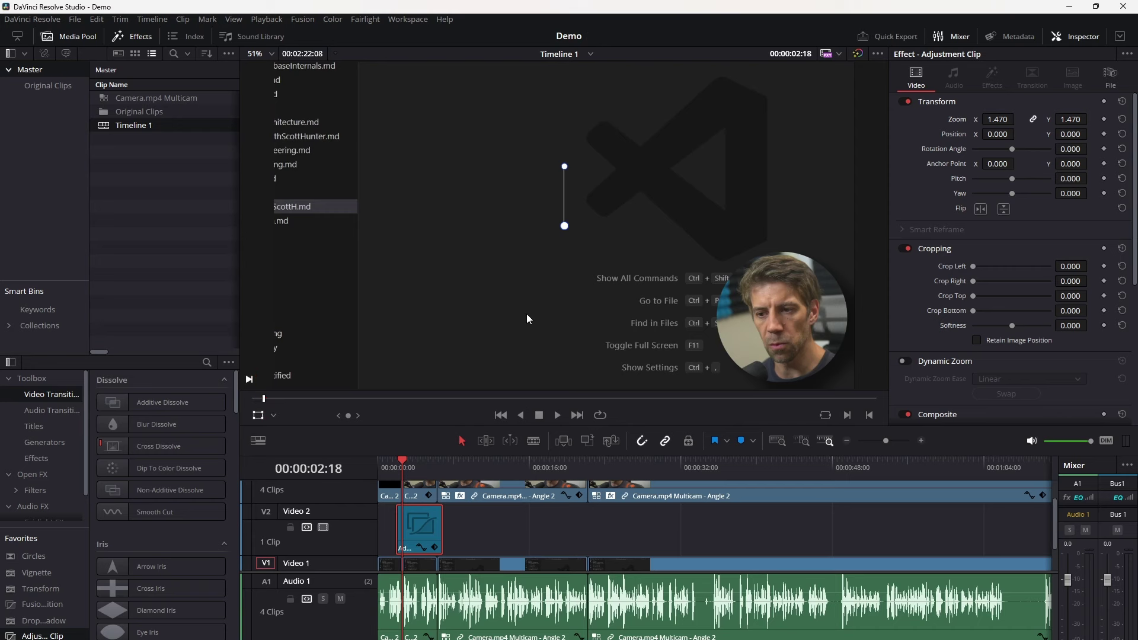
left_click_drag(472, 265, 604, 336)
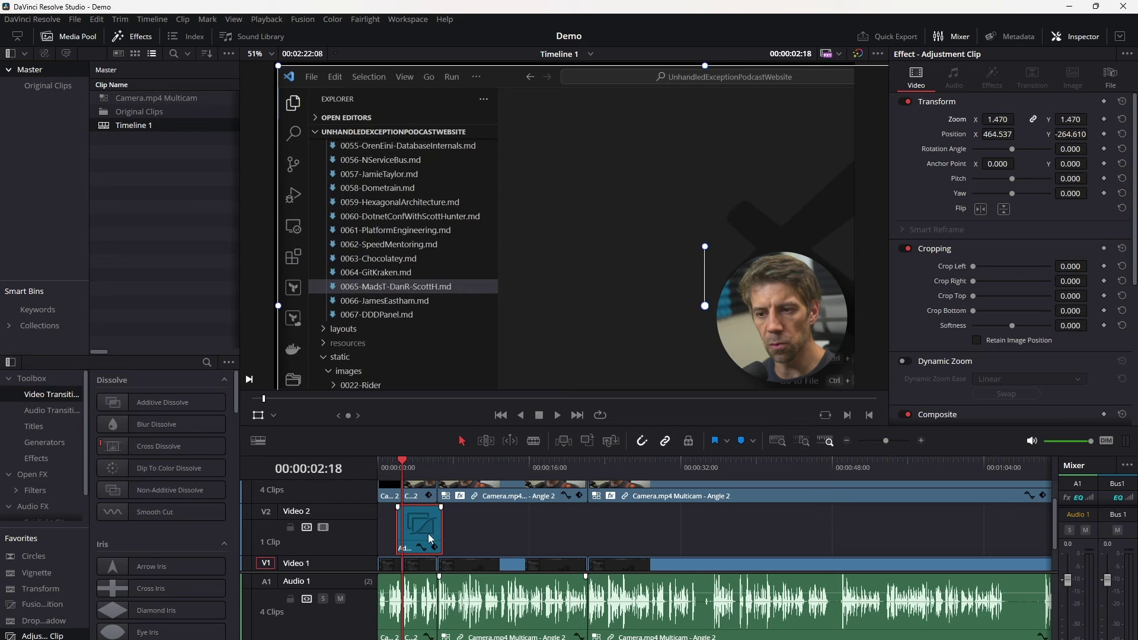
Extend the end of the adjustment clip to about 00:00:10 and return the playhead to 00:00:00:00.
left_click_drag(441, 534, 477, 534)
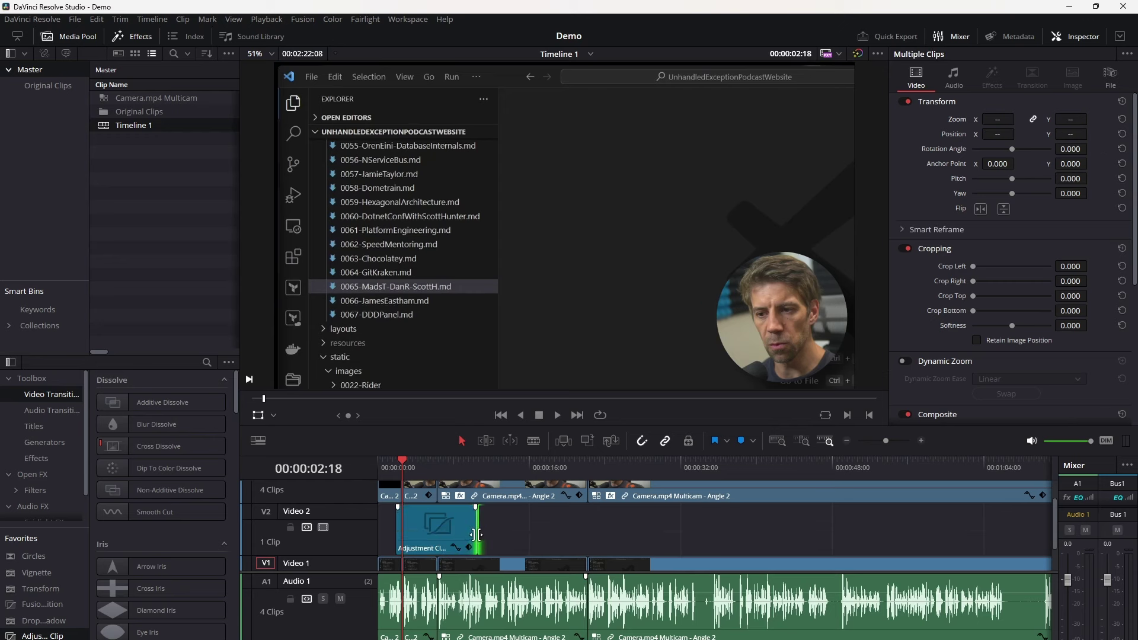
left_click_drag(399, 458, 381, 459)
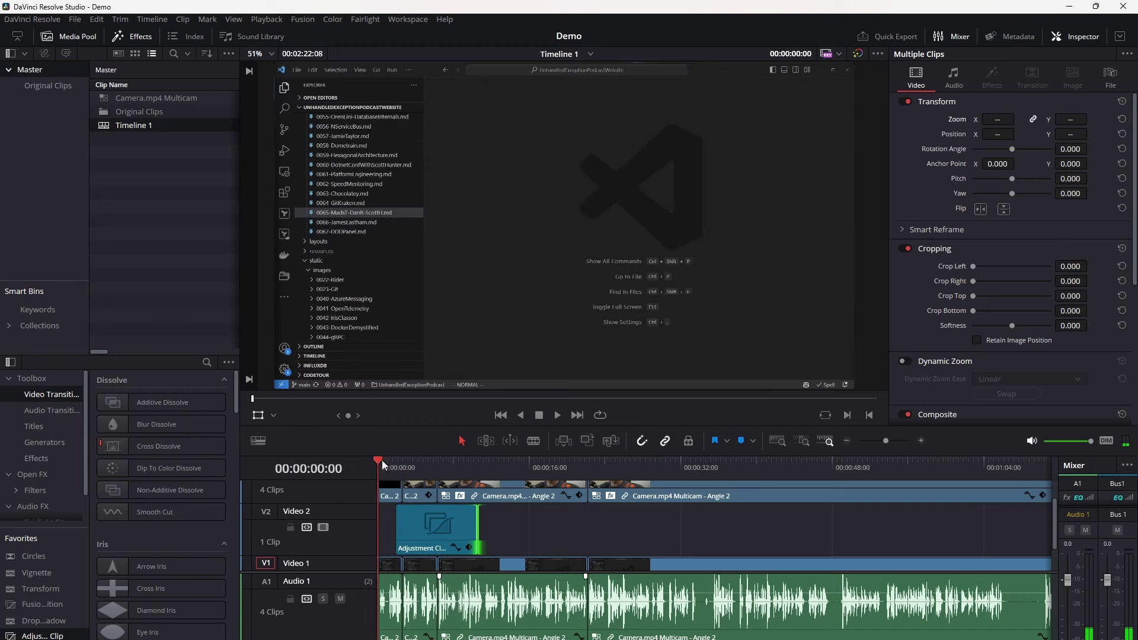
Preview the zoom from the timeline start and shorten the adjustment clip to end at about 00:00:08.
key("space")
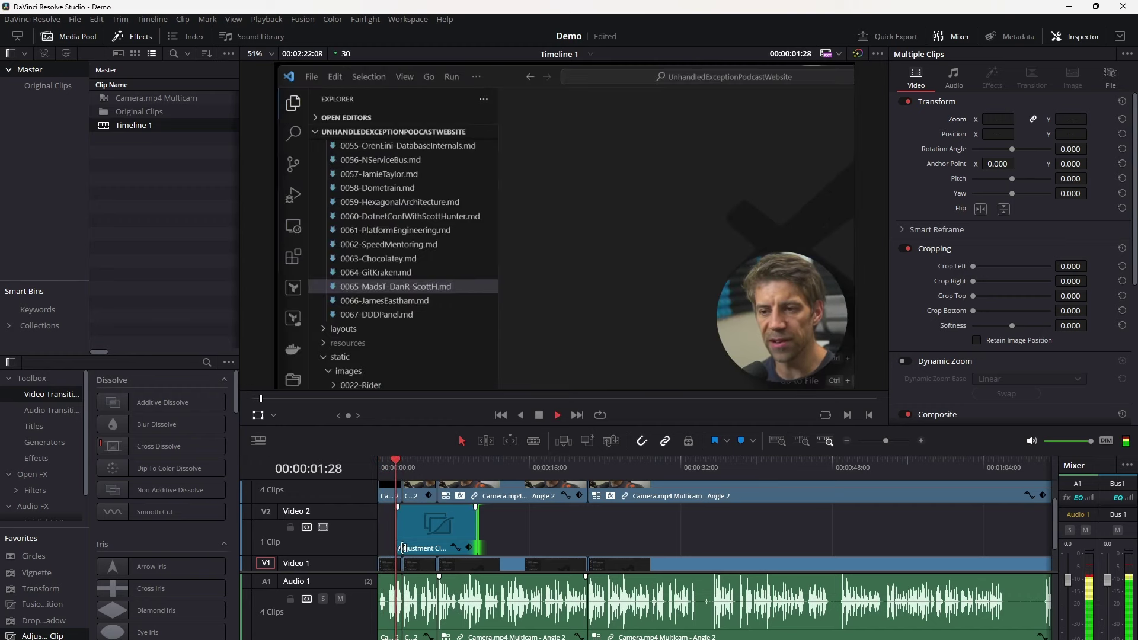
key("space")
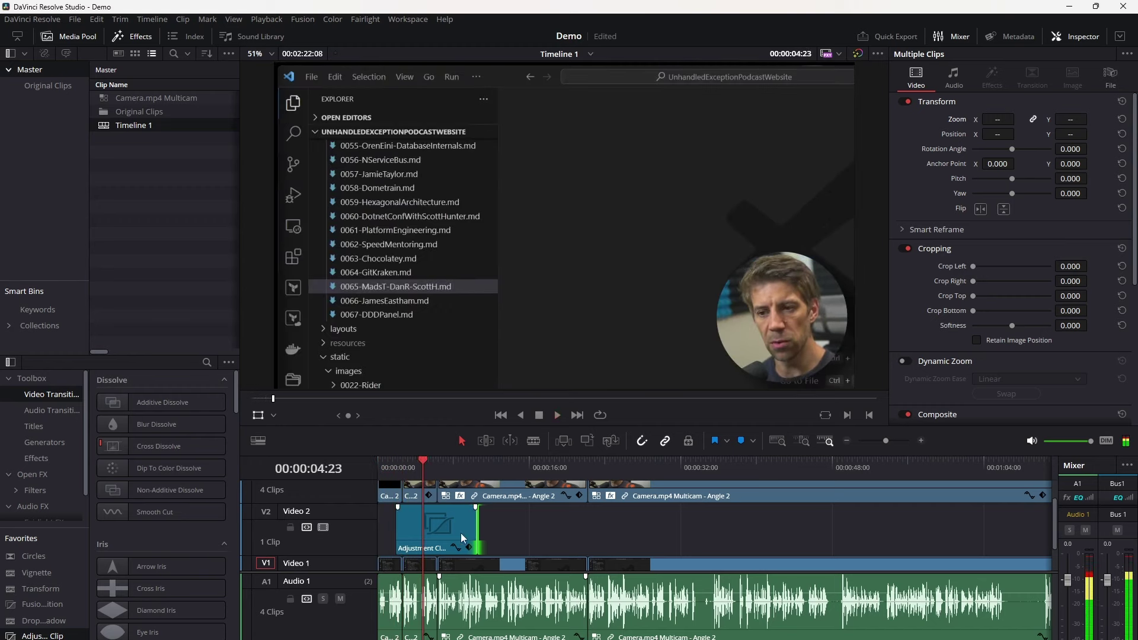
left_click_drag(473, 525, 453, 525)
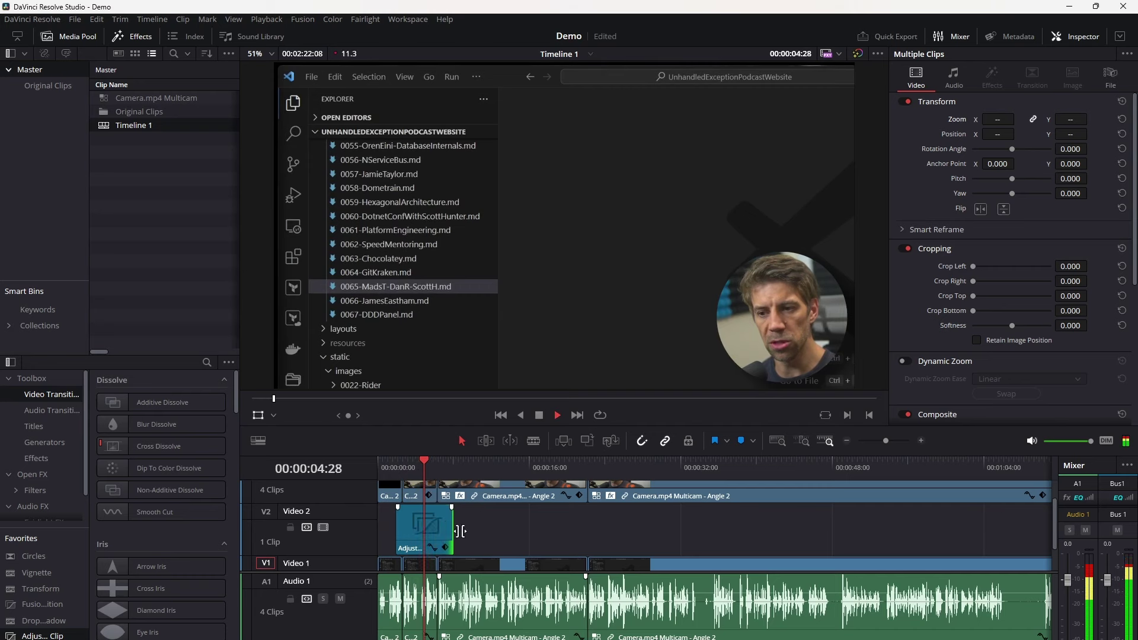
Try keyframing the adjustment clip's zoom and position at its start, 00:00:01:28, with the zoomed-in values.
left_click(460, 466)
left_click_drag(460, 460, 396, 468)
left_click(412, 510)
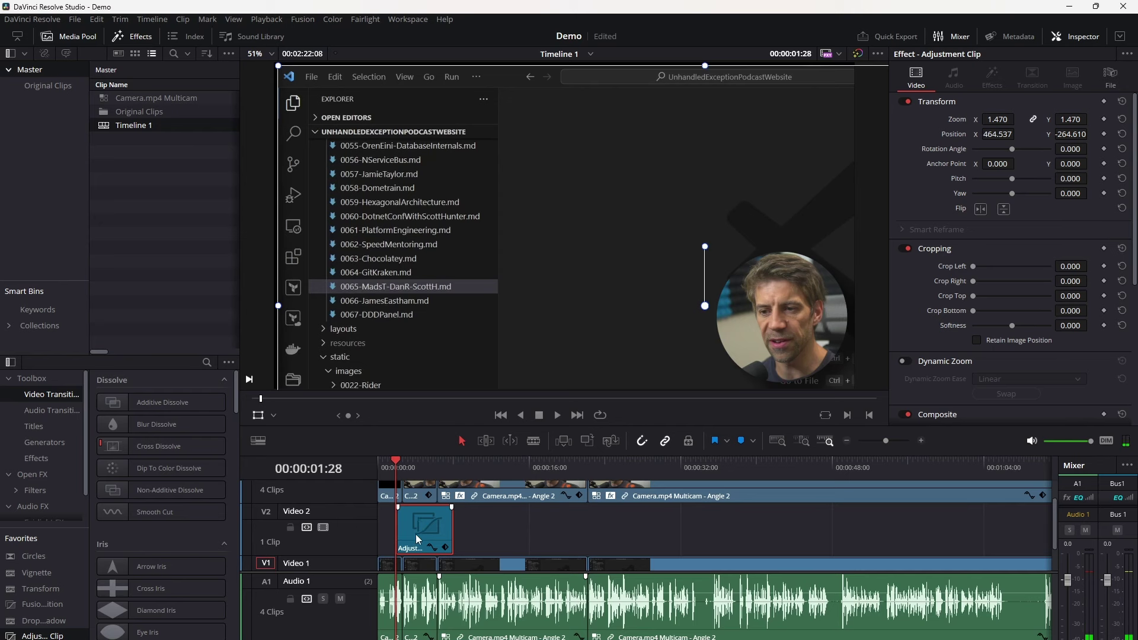
left_click(1104, 119)
left_click(1104, 133)
key("space")
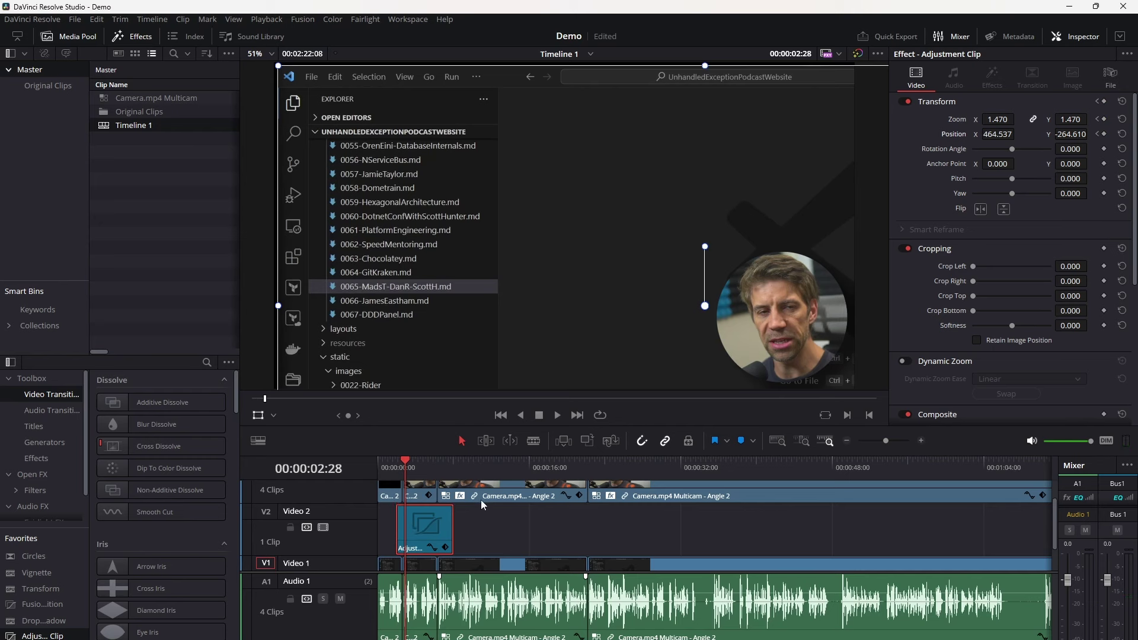
key("shift+Left")
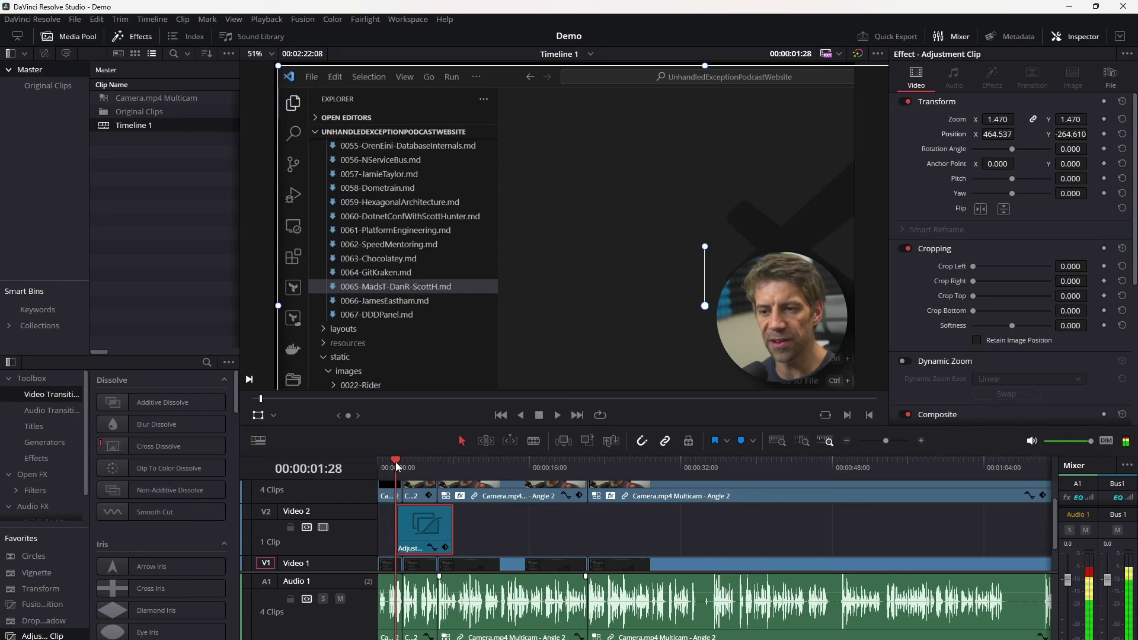
Reset the adjustment clip's zoom to 1.000 and its position to 0.000, and play the timeline to check the unzoomed view.
double_click(961, 122)
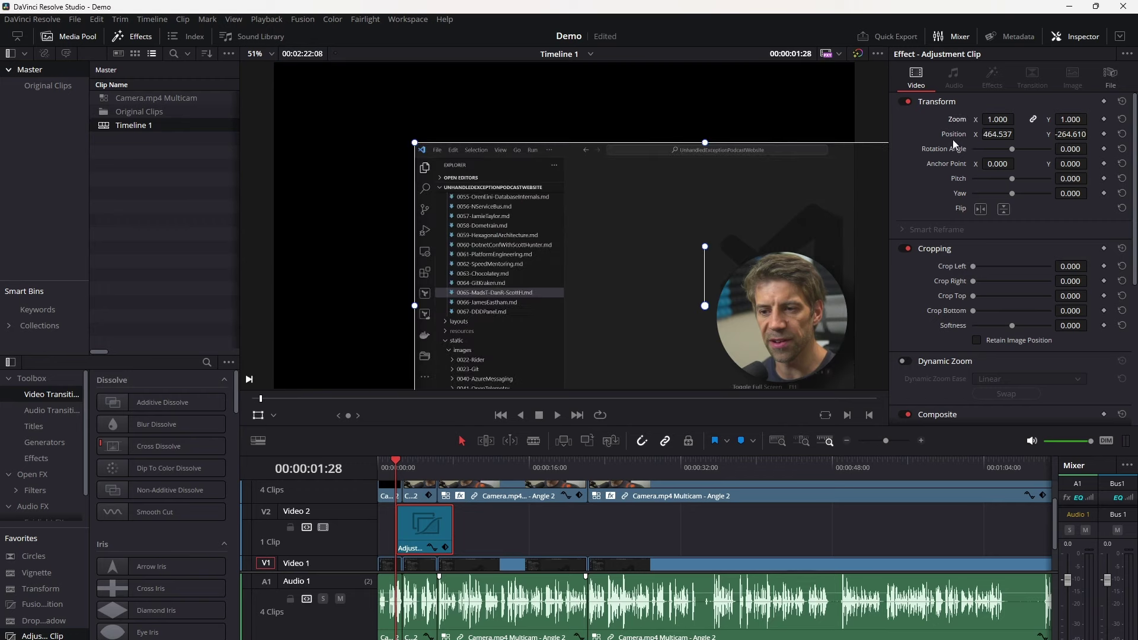
double_click(952, 133)
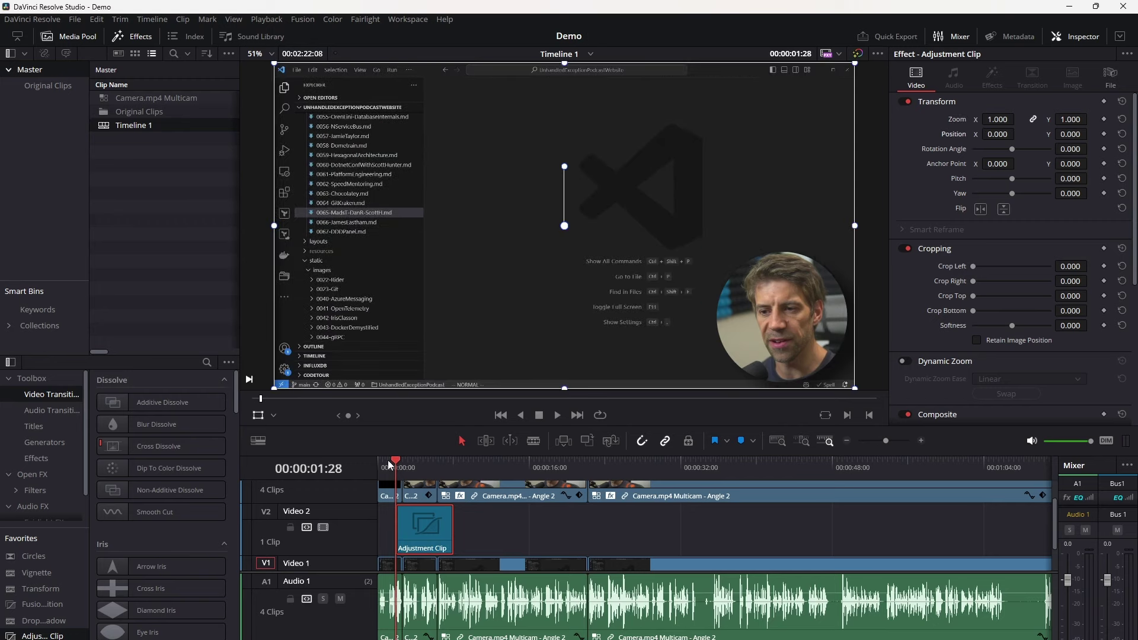
left_click(382, 460)
key("space")
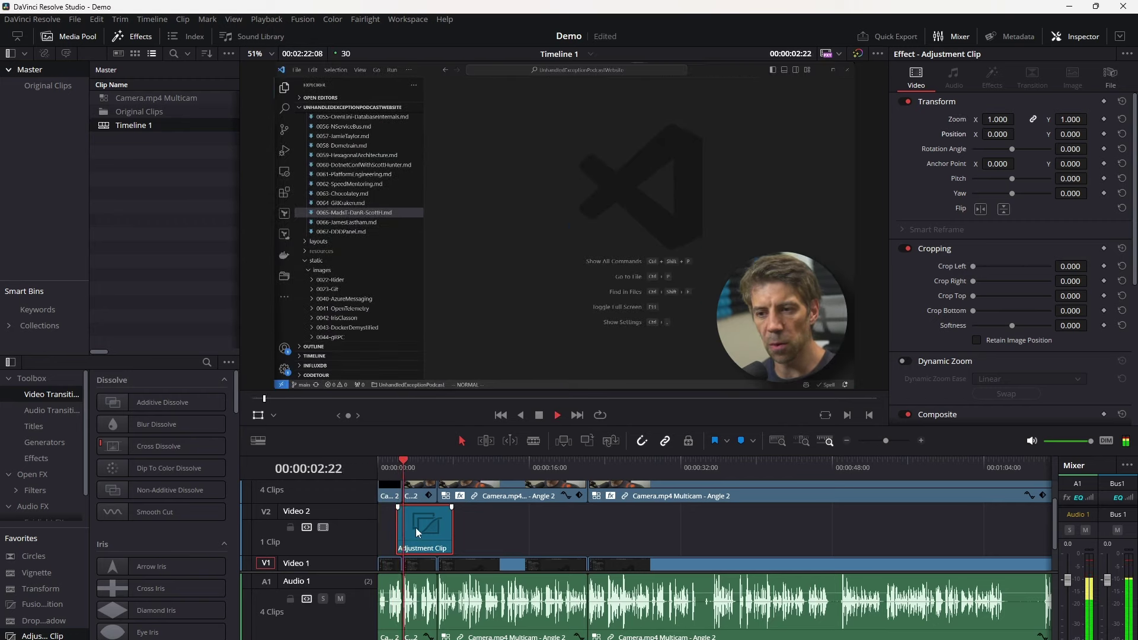
key("space")
Keyframe the adjustment clip's zoom and position at 00:00:01:28, and set zoom 1.660, position X 597.822, Y -360.653 at 00:00:02:28.
left_click_drag(407, 461, 396, 462)
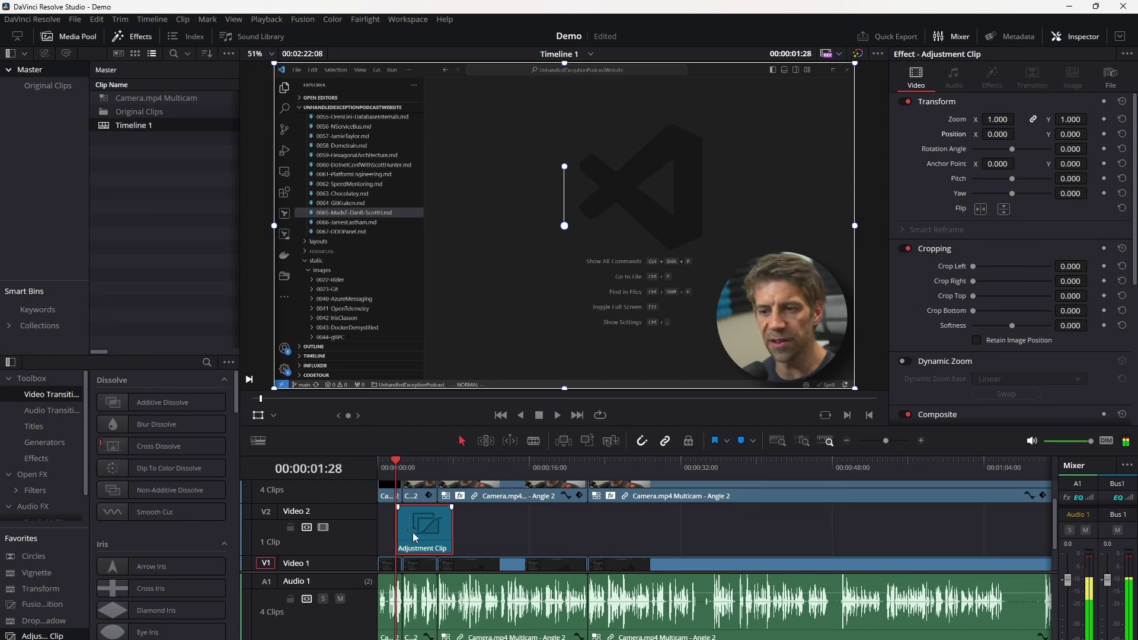
left_click(1103, 134)
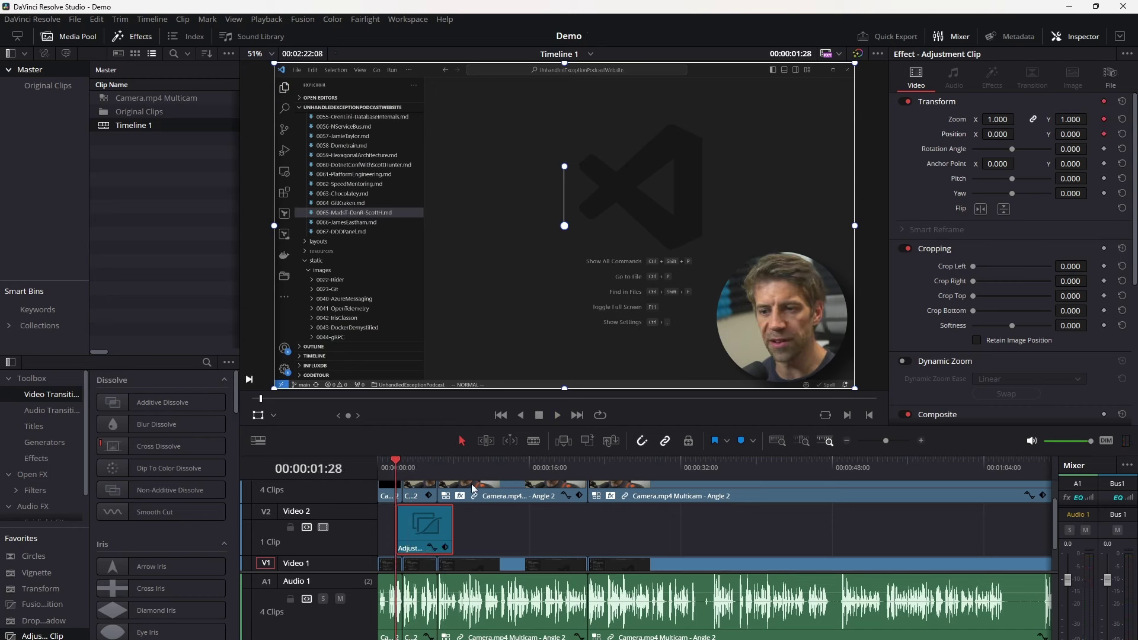
key("shift+Right")
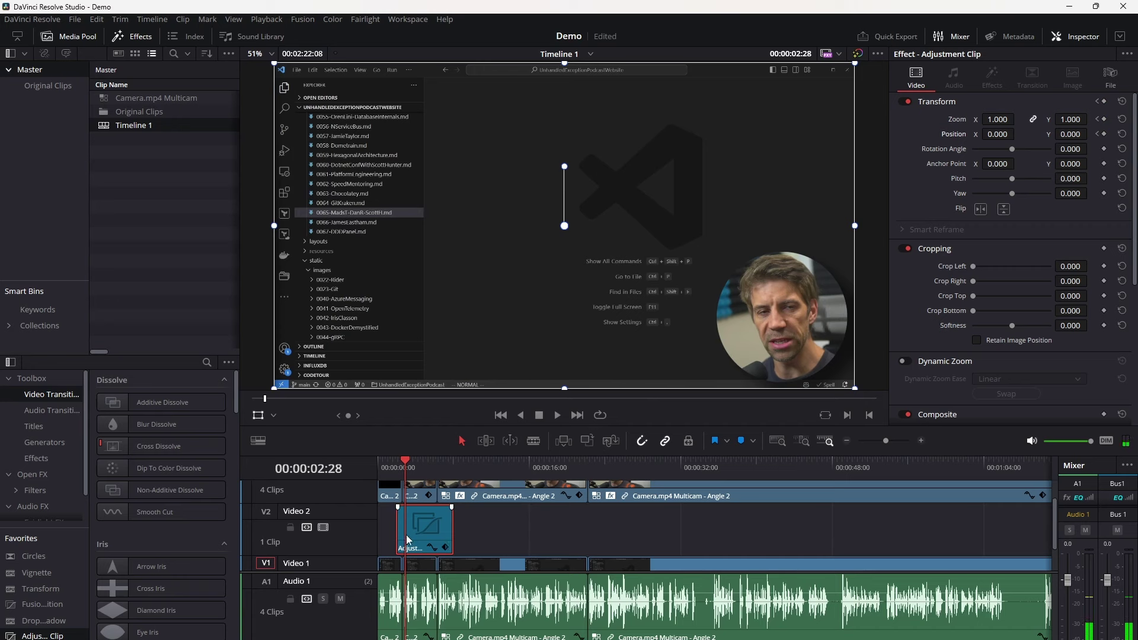
left_click_drag(1008, 119, 1018, 119)
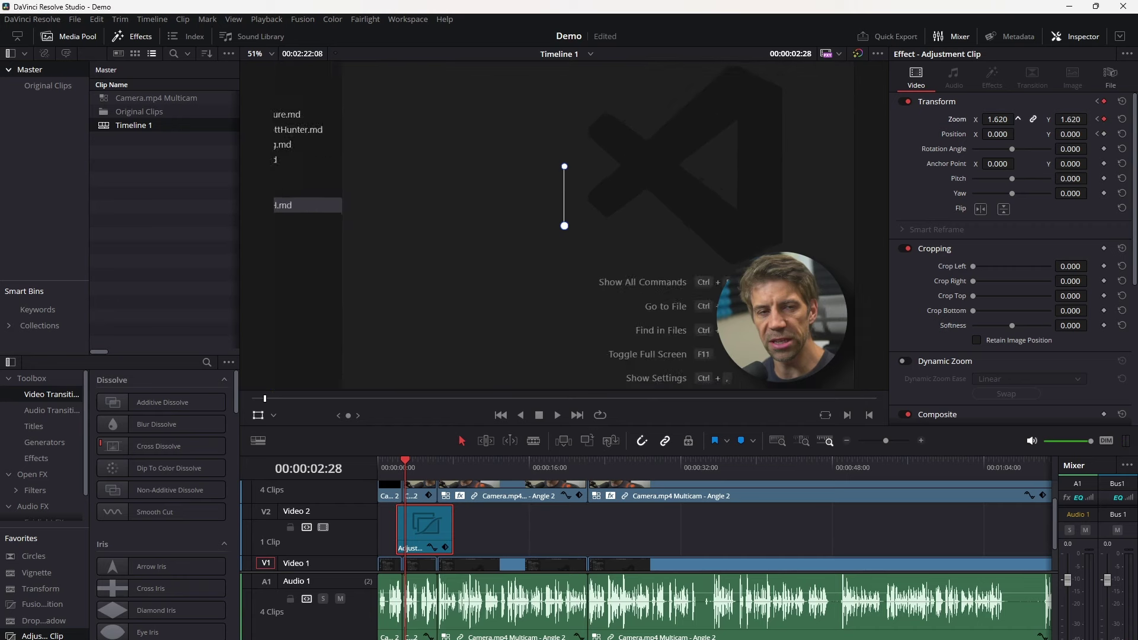
left_click_drag(462, 193, 635, 305)
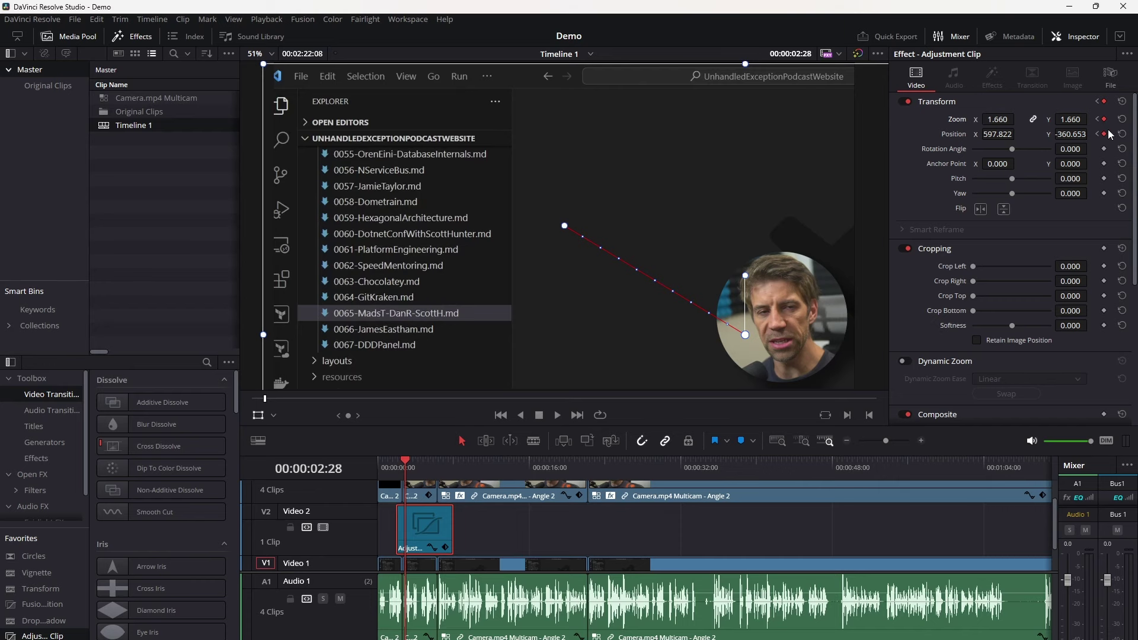
Play the timeline from the start to check the animated zoom into the file explorer.
left_click_drag(405, 461, 388, 466)
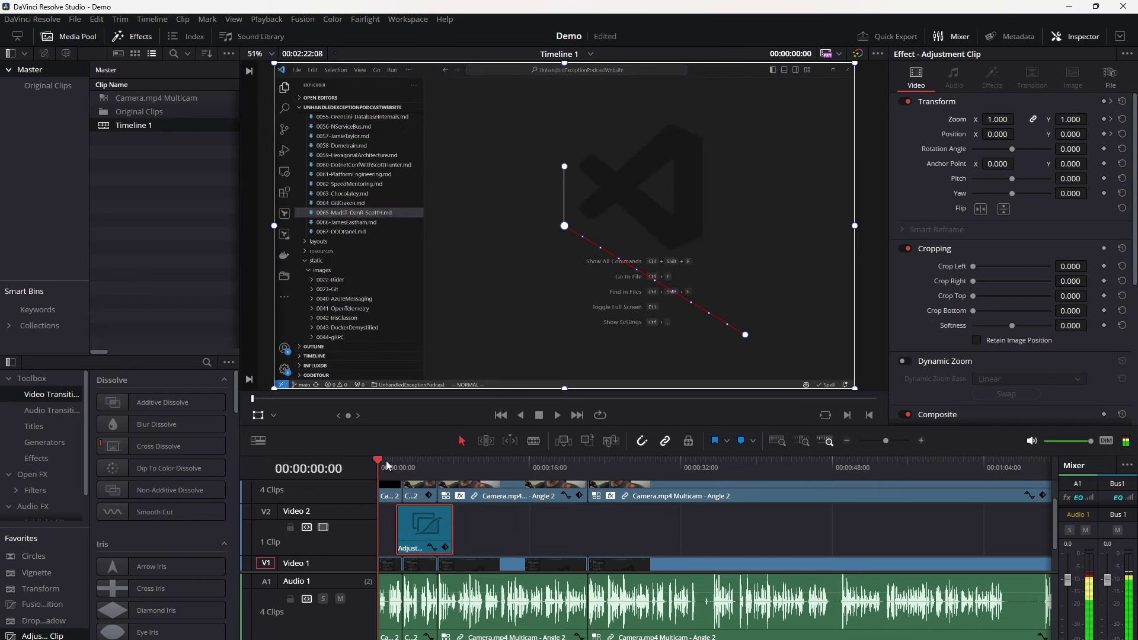
key("space")
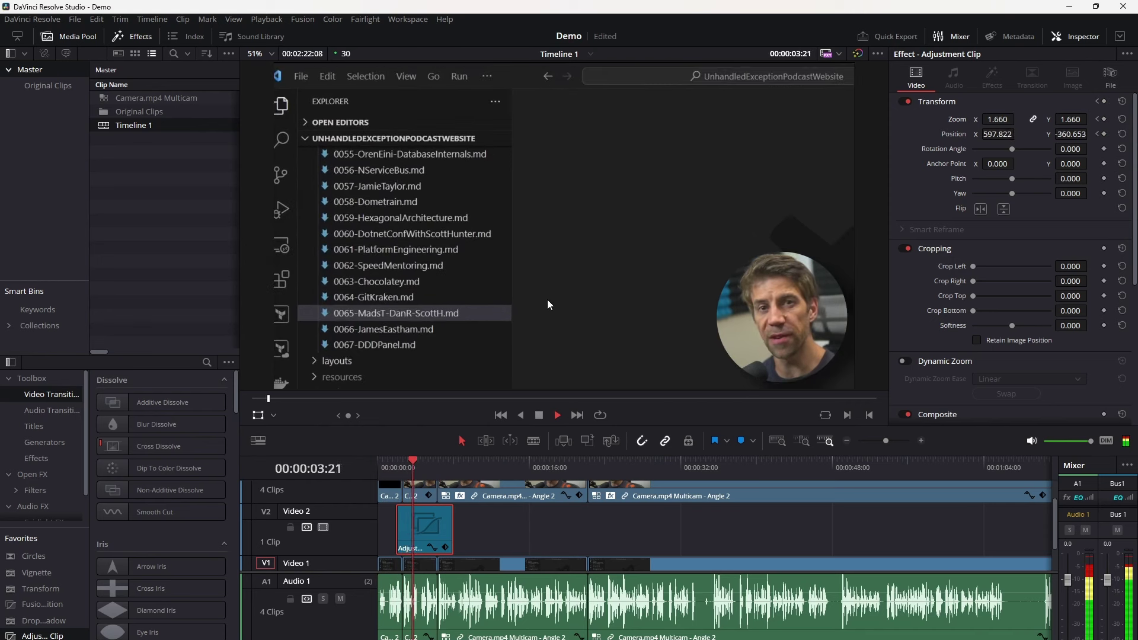
left_click(421, 459)
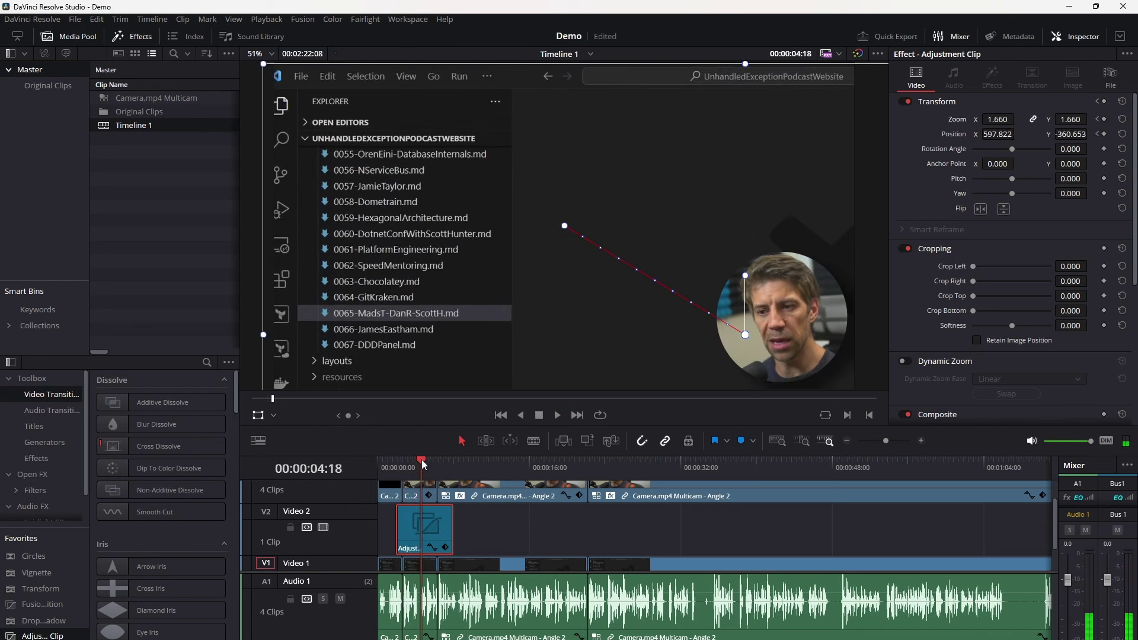
key("space")
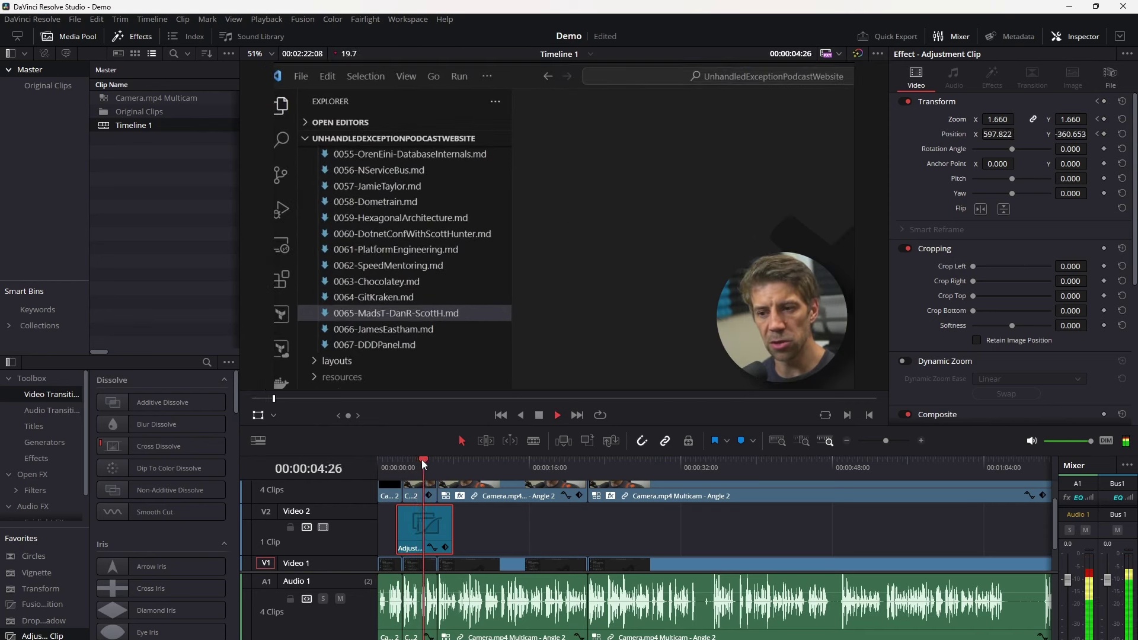
key("space")
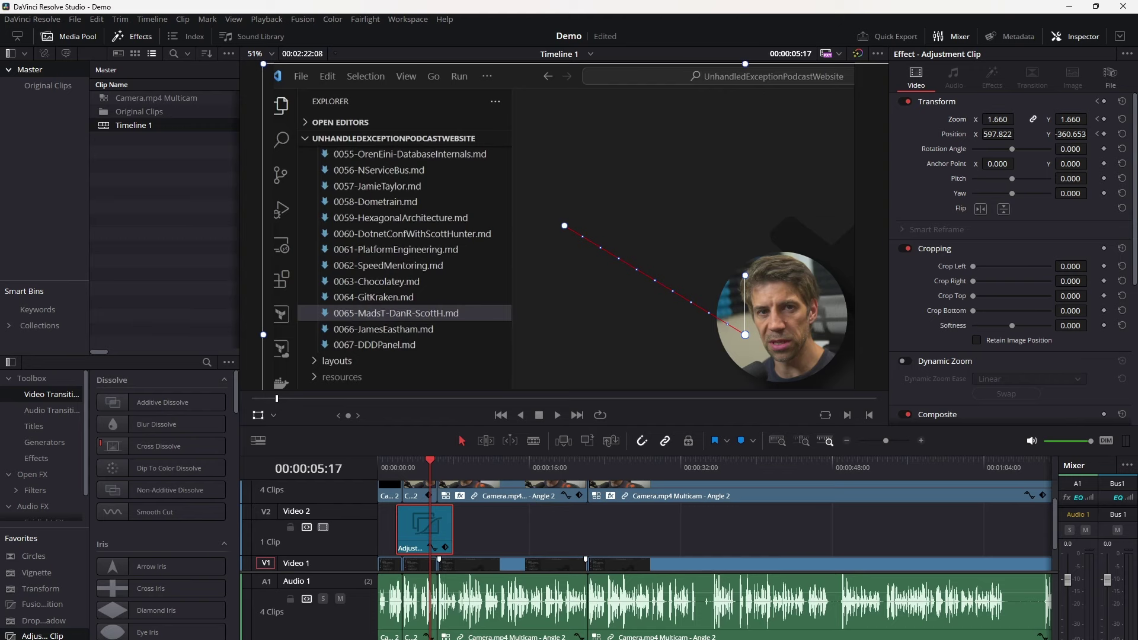
Switch to the Deliver page, use the H.264 Master preset and set the render format to MP4.
left_click(866, 621)
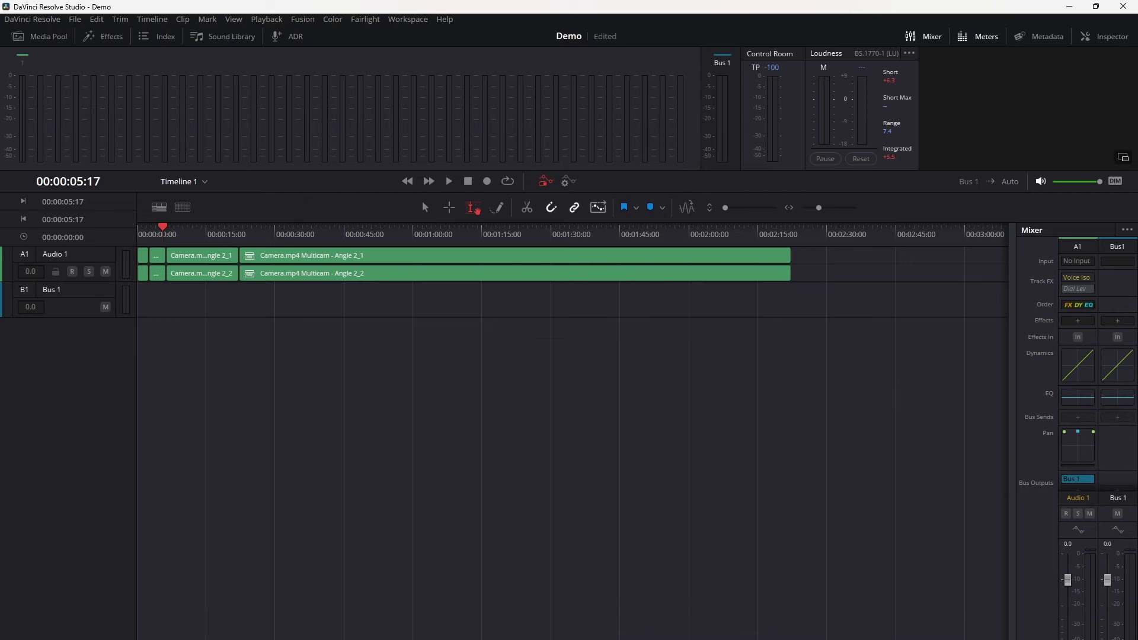
left_click(1011, 621)
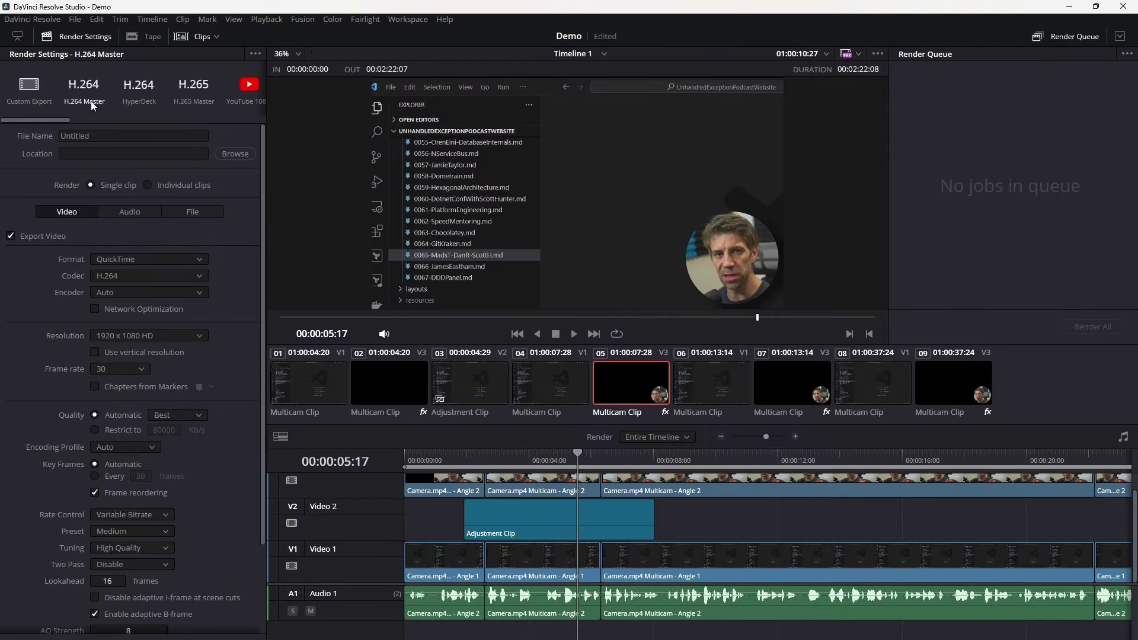
left_click(145, 261)
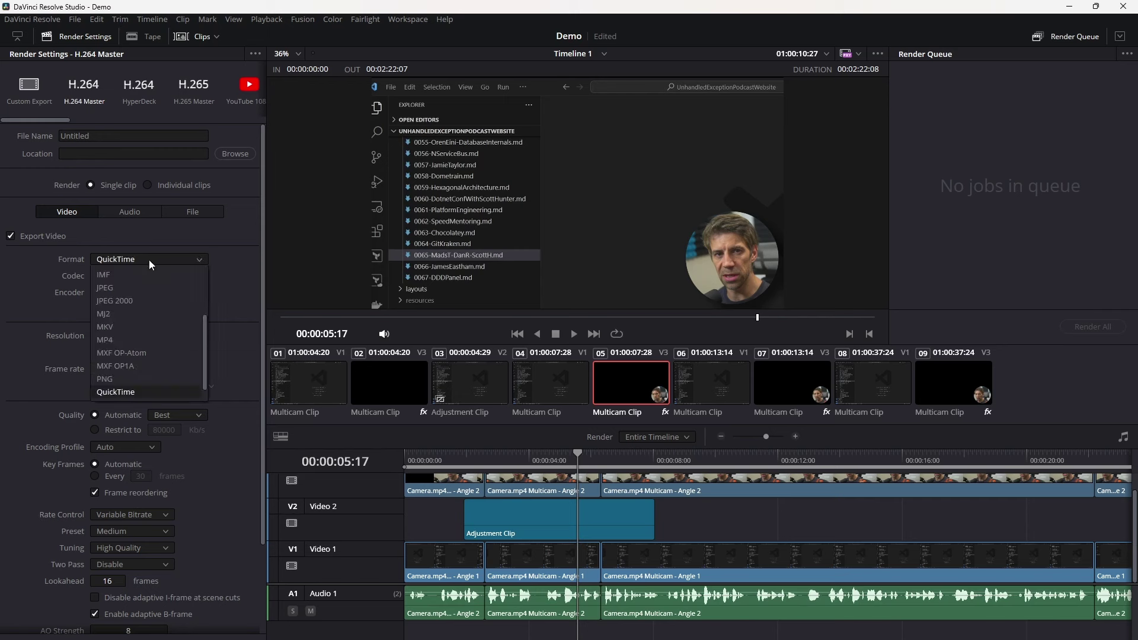
left_click(119, 307)
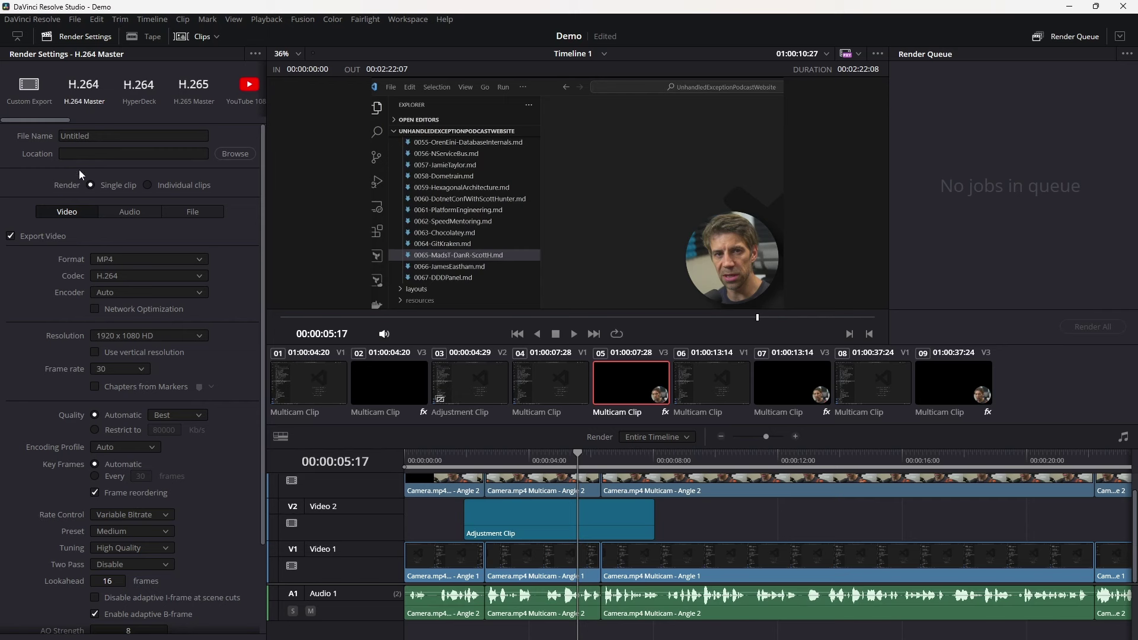
Set the render location to c:\dump and the file name to Blah, and add the job to the render queue.
left_click(100, 157)
type("c:\\dump")
key("shift+Tab")
type("Blah blah")
key("BackSpace")
key("BackSpace")
key("BackSpace")
key("BackSpace")
key("BackSpace")
key("BackSpace")
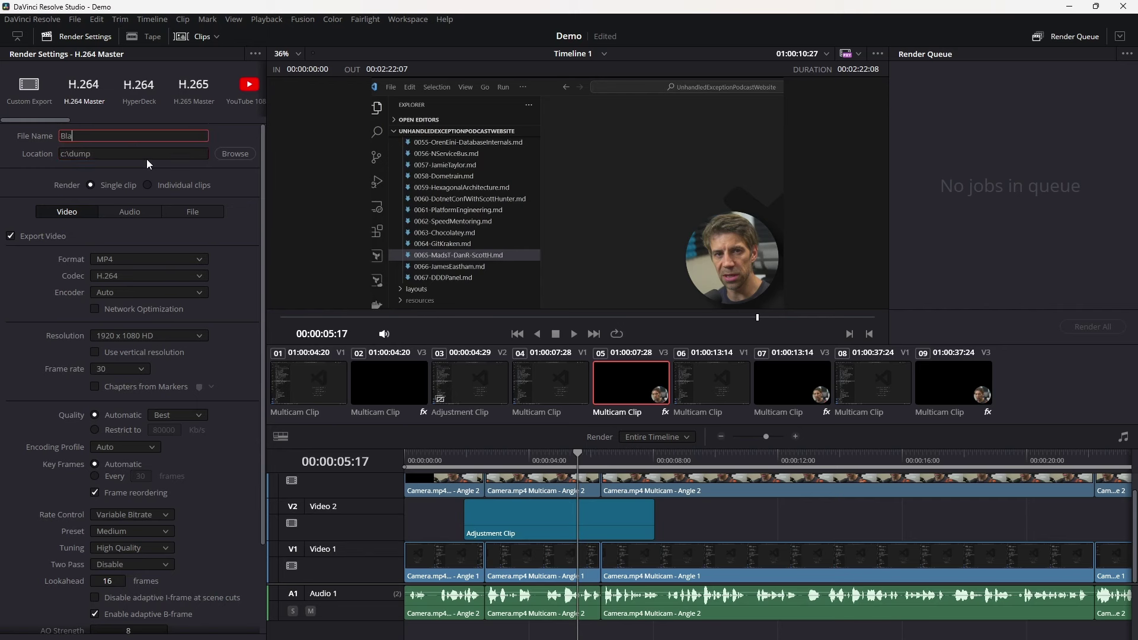
type("h")
key("Return")
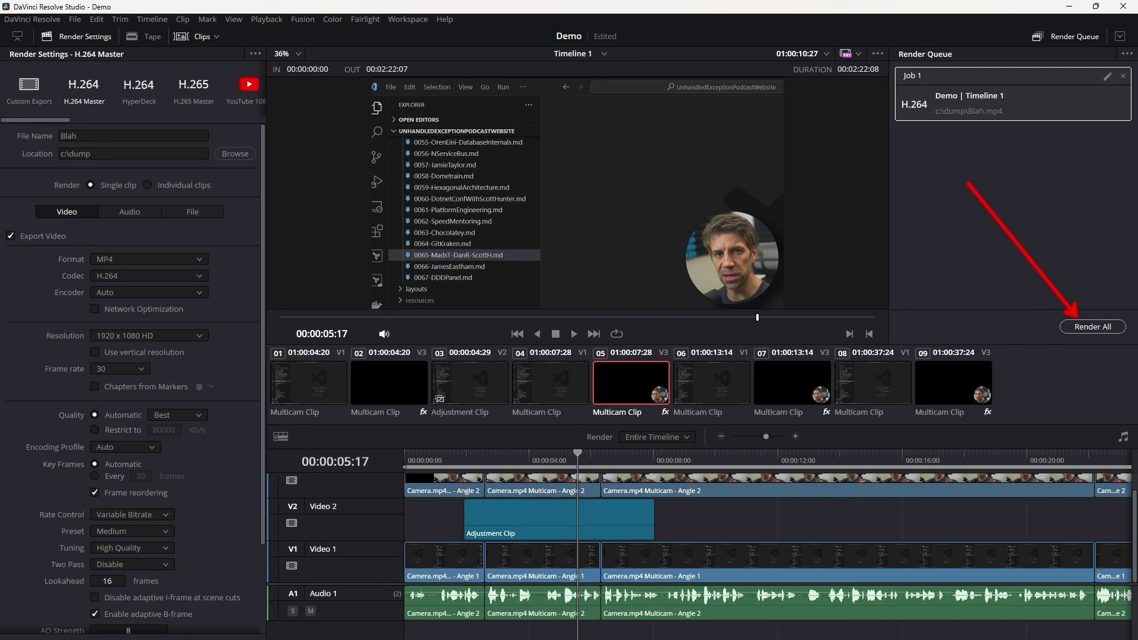
Return to the Edit page and split the timeline clips at 00:00:32:25 and about 00:00:40.
key("shift+4")
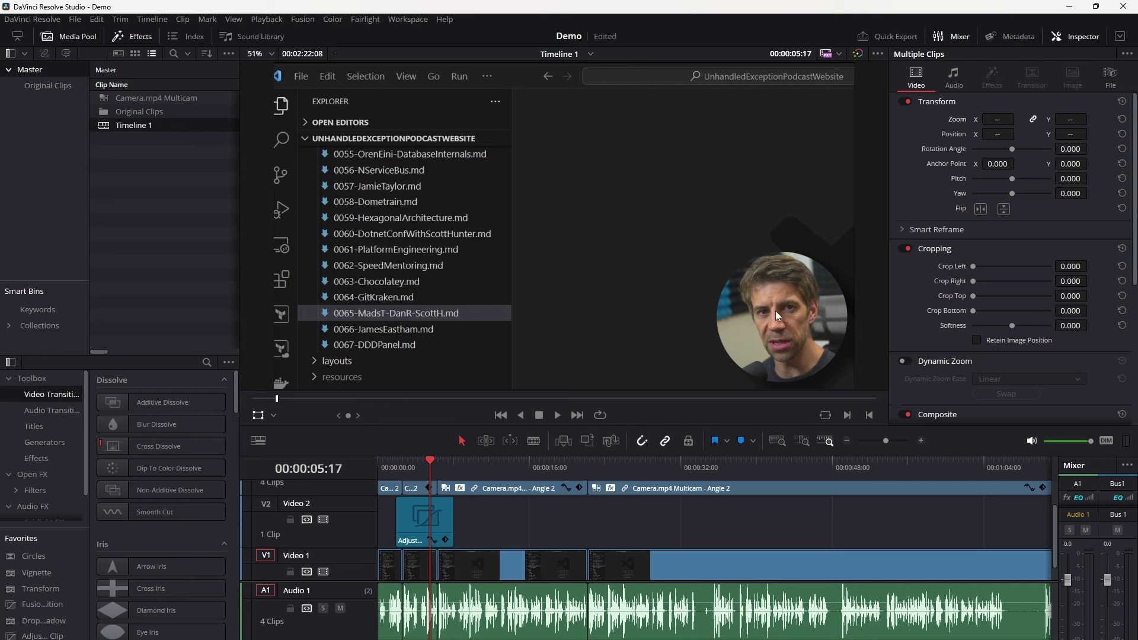
left_click(687, 467)
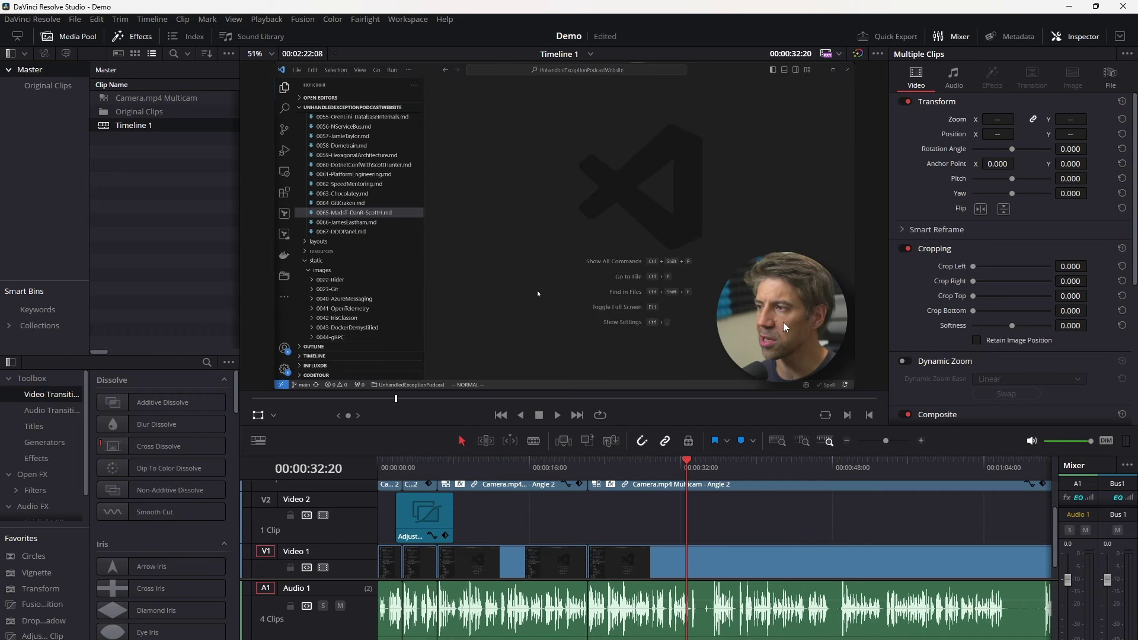
scroll(764, 541, "up", 3)
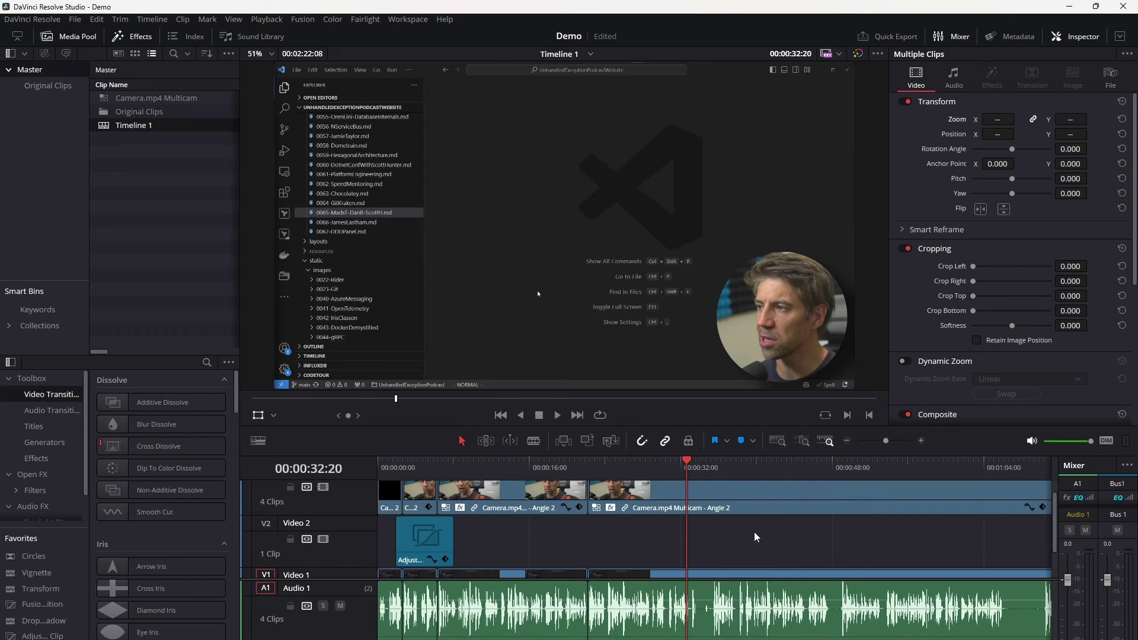
left_click(691, 467)
key("ctrl+b")
key("l")
key("l")
key("l")
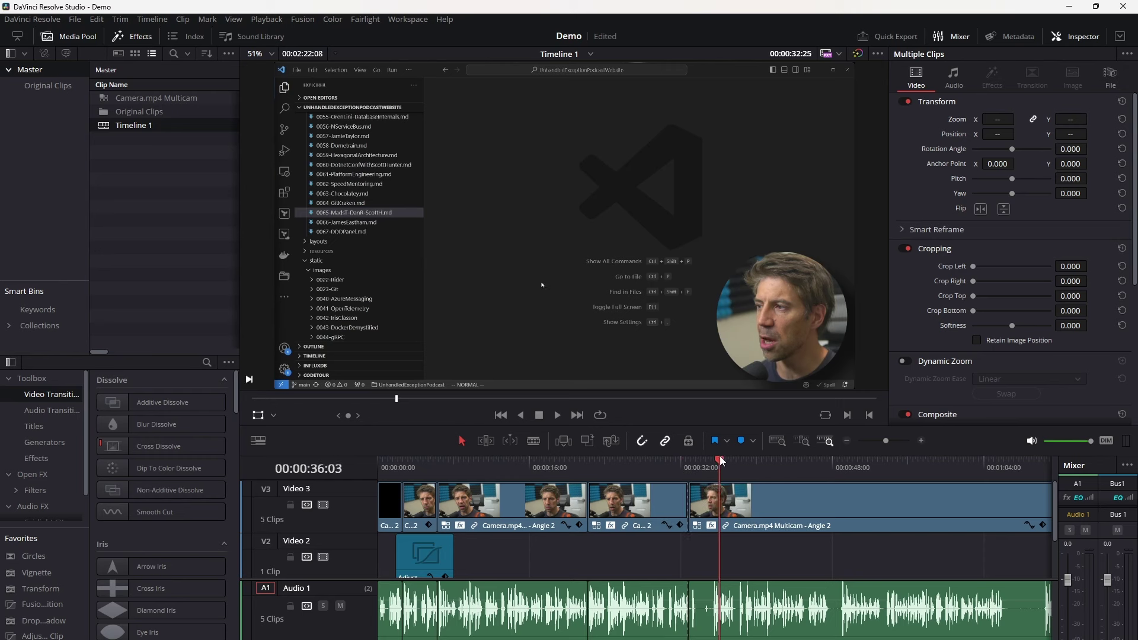
key("k")
key("ctrl+b")
Select only the camera clip between the two new cuts and set its Transform effect's Position X to 0.135.
left_click(705, 505)
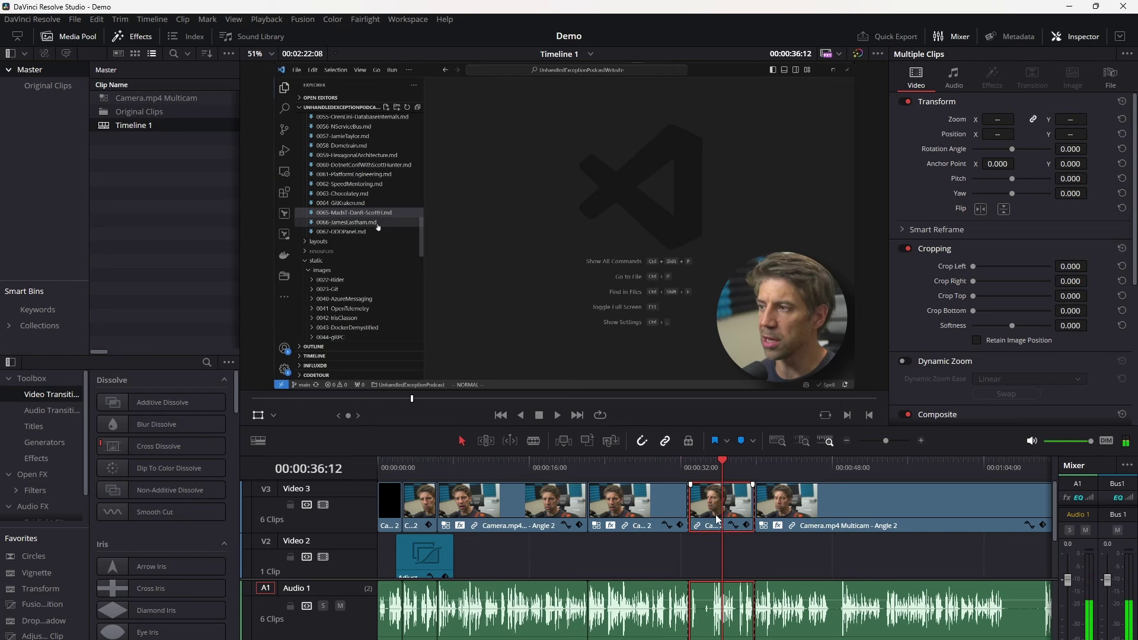
left_click(735, 507, "alt")
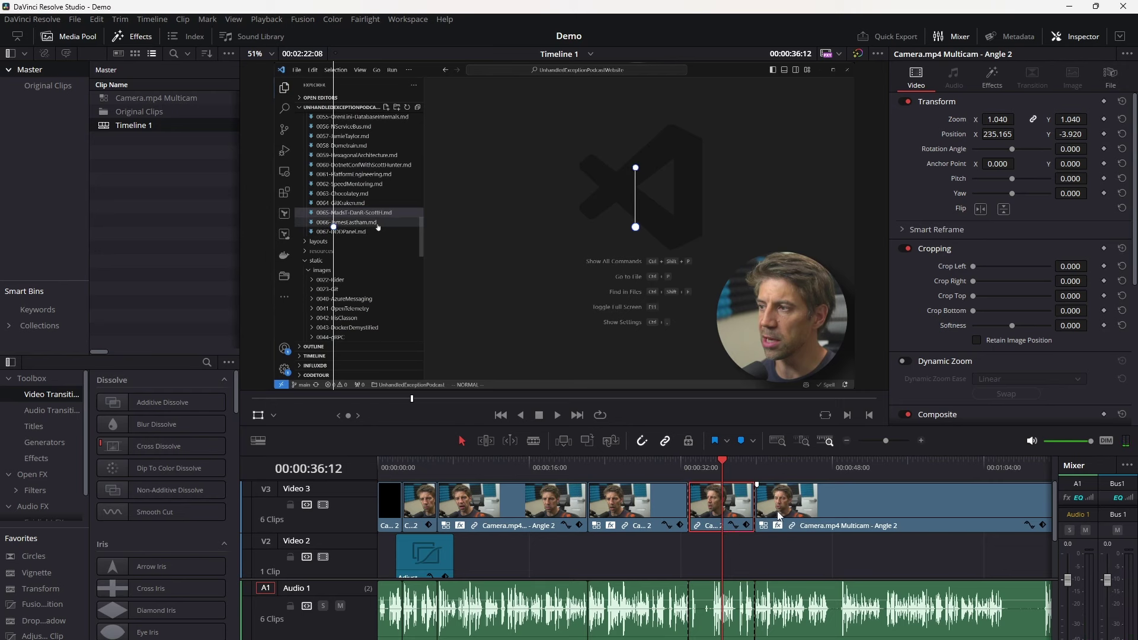
left_click(711, 511)
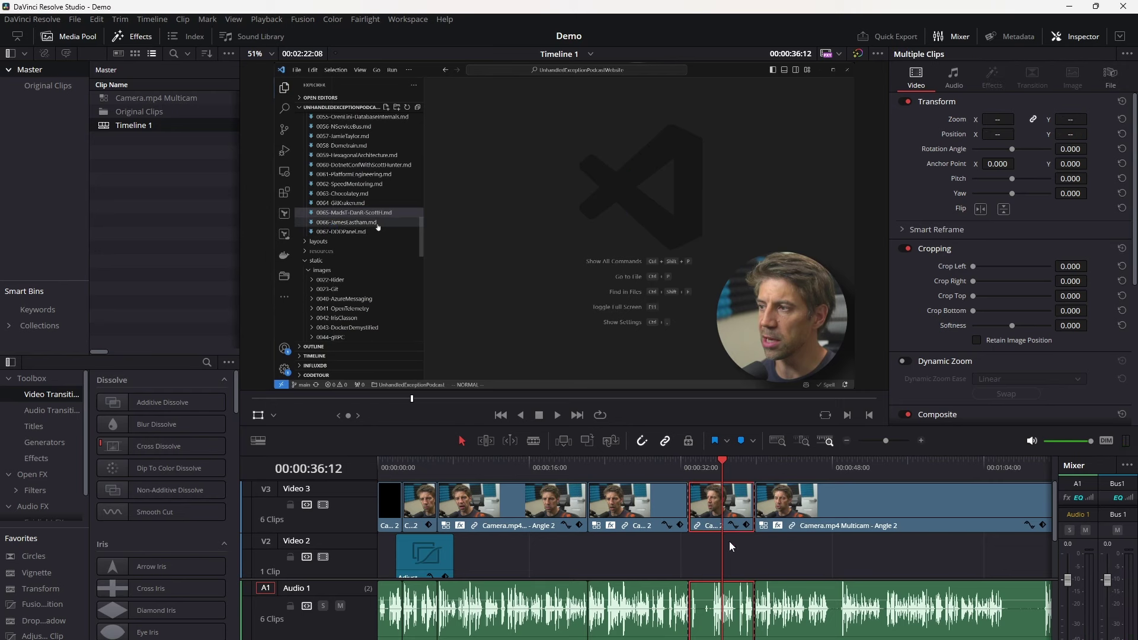
left_click(711, 522, "alt")
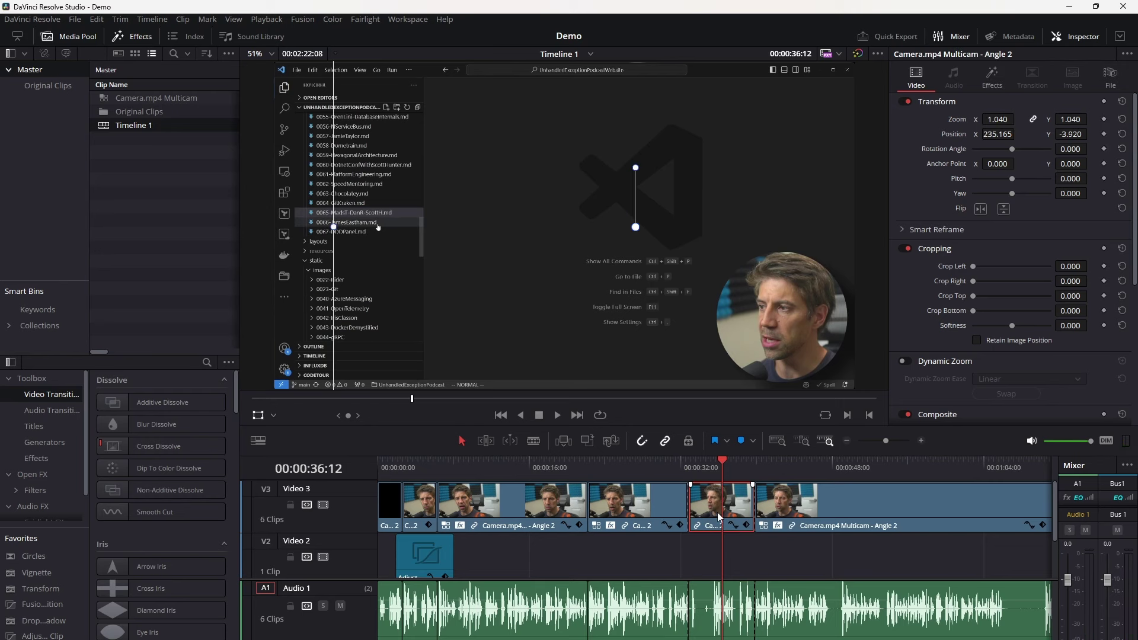
left_click(992, 77)
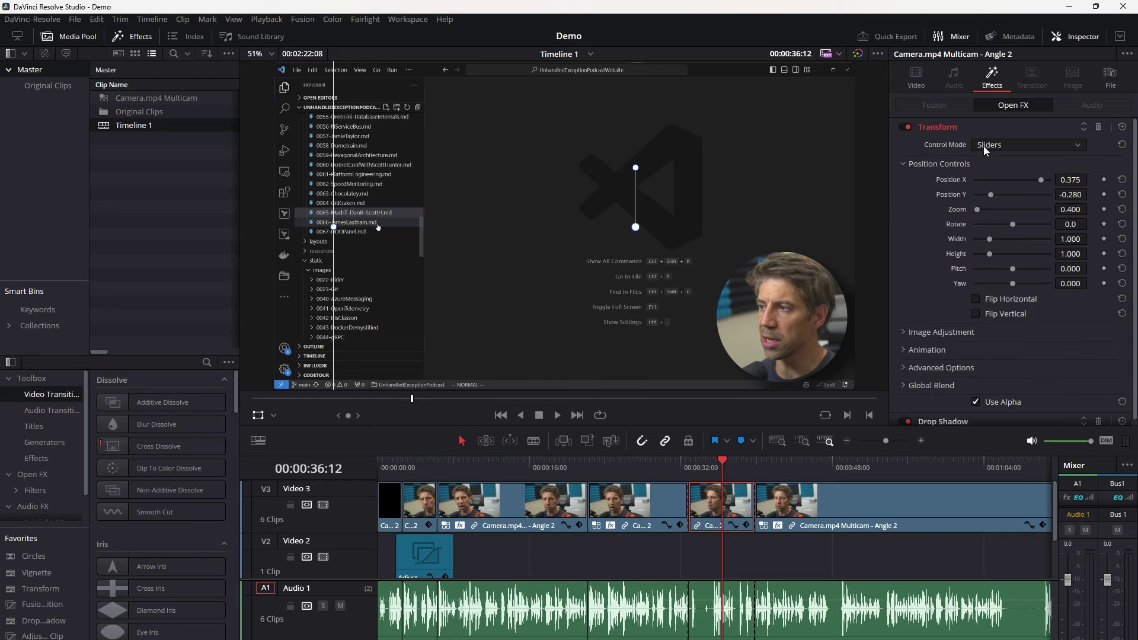
left_click_drag(1040, 180, 1021, 176)
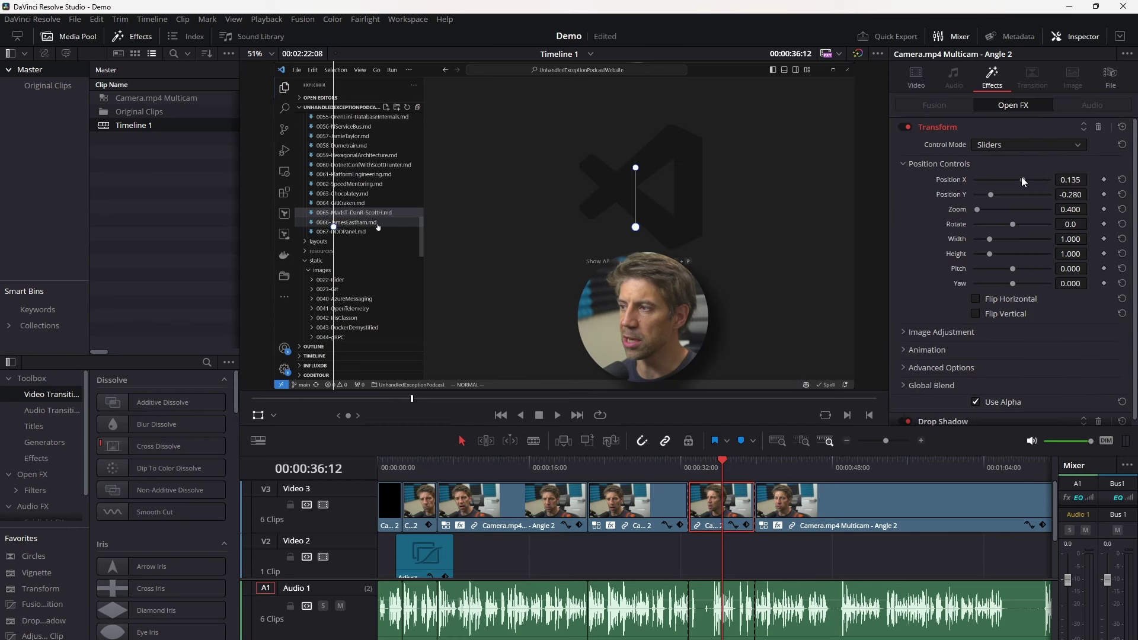